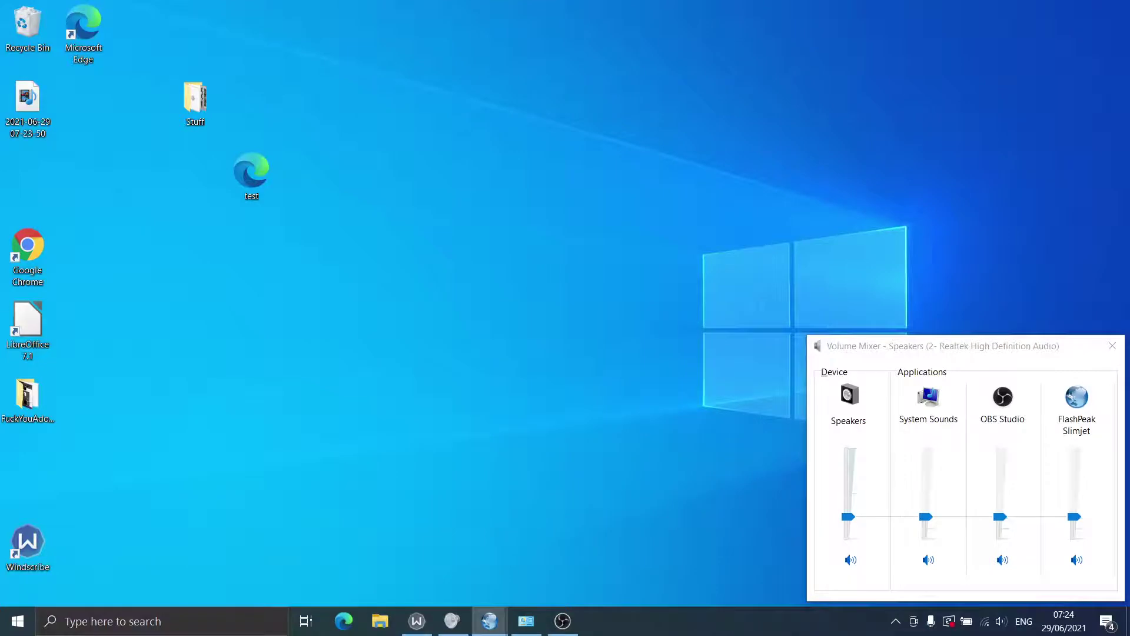
Step: Maximize the browser window and load andkon.com
{"action": "left_click_drag", "start_coordinate": [377, 2], "coordinate": [625, 156]}
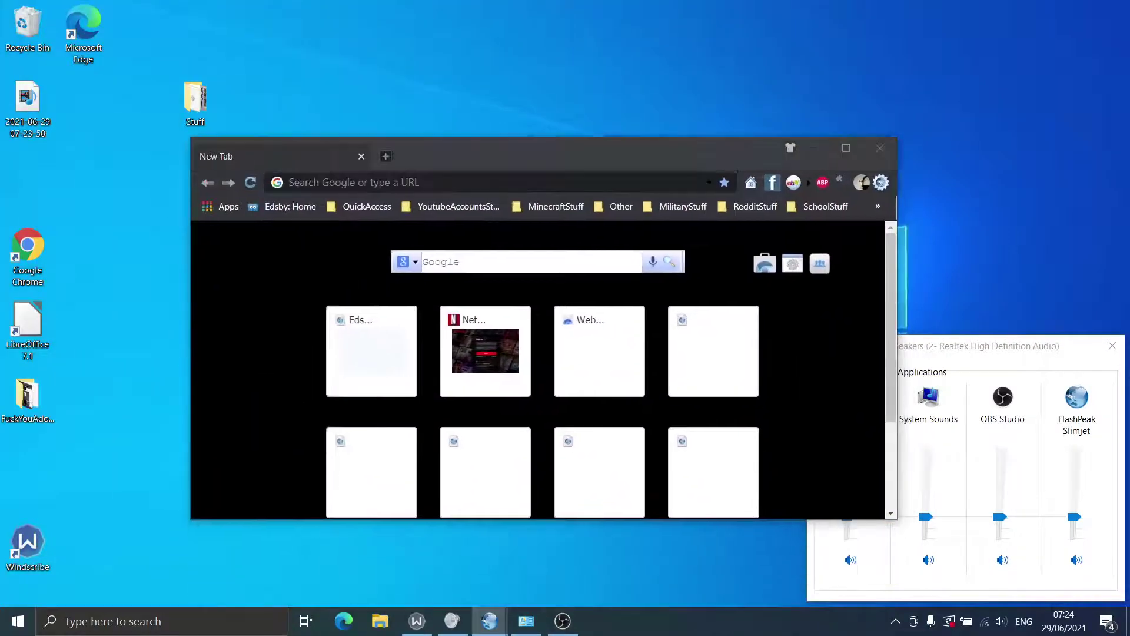
{"action": "left_click", "coordinate": [505, 176]}
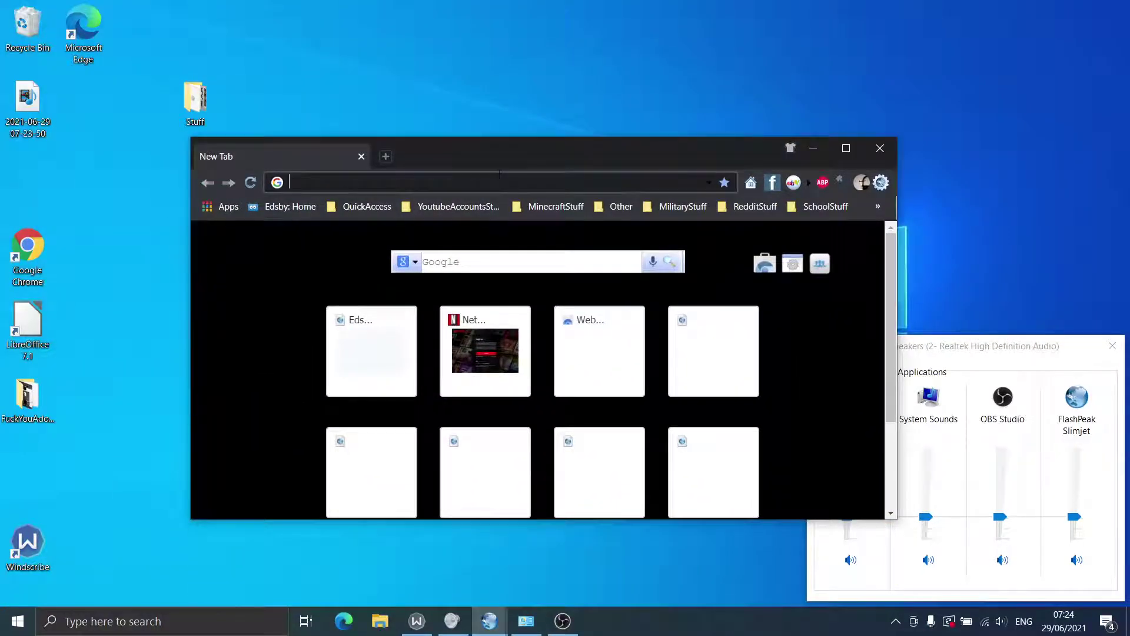
{"action": "left_click", "coordinate": [855, 148]}
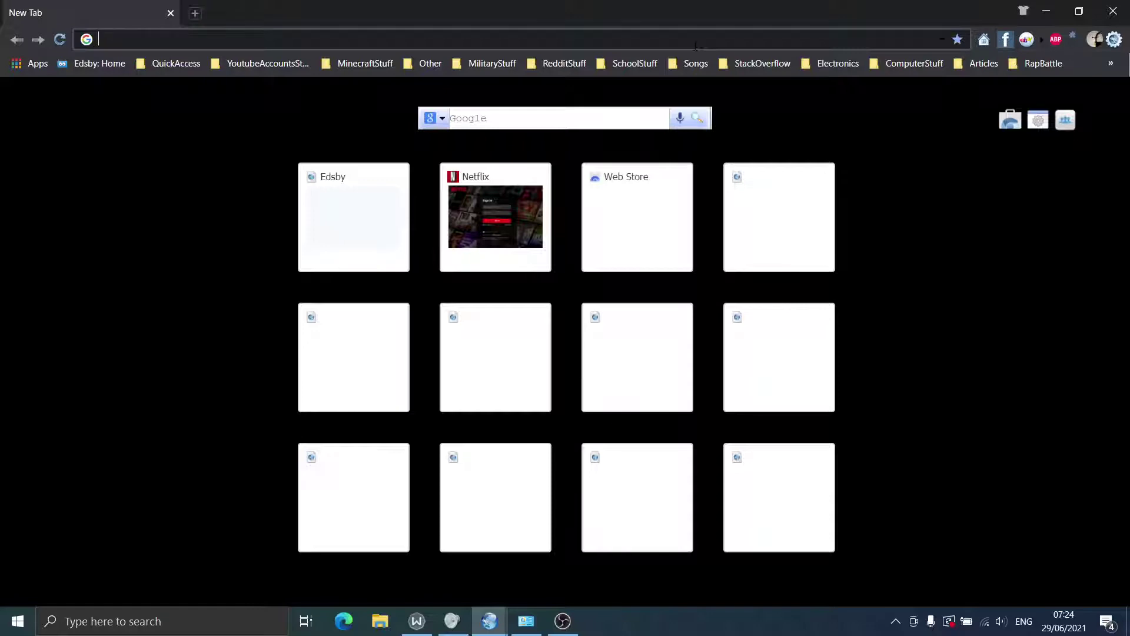
{"action": "type", "text": "andkon.com"}
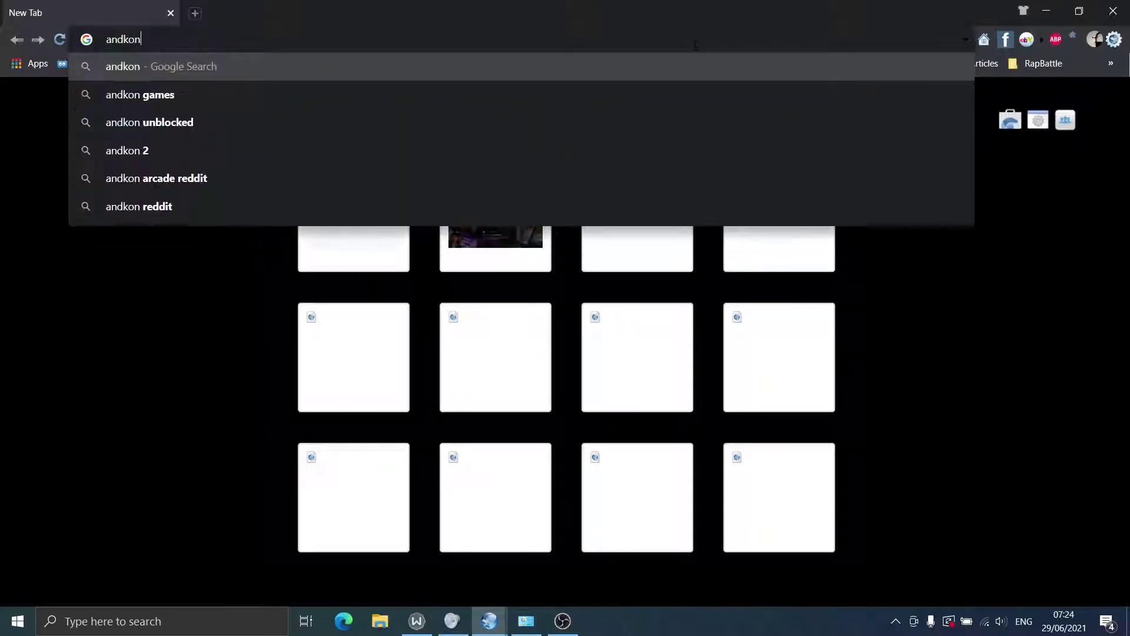
{"action": "key", "text": "Return"}
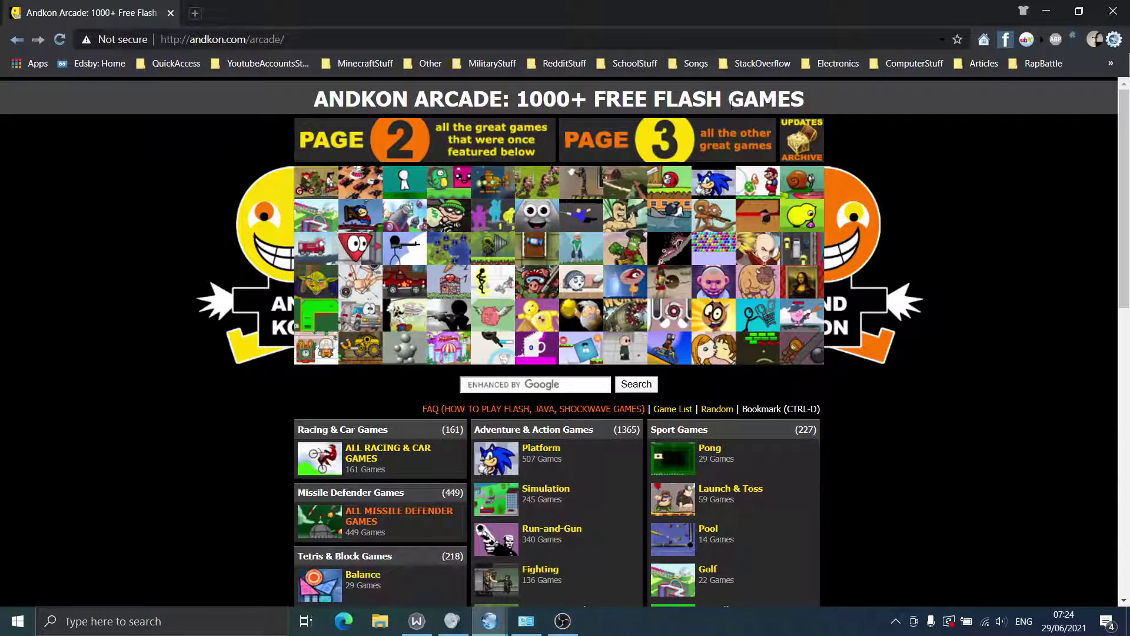
Step: Open the Raze game from the arcade's thumbnails and allow Adobe Flash Player to run this time
{"action": "left_click", "coordinate": [576, 192]}
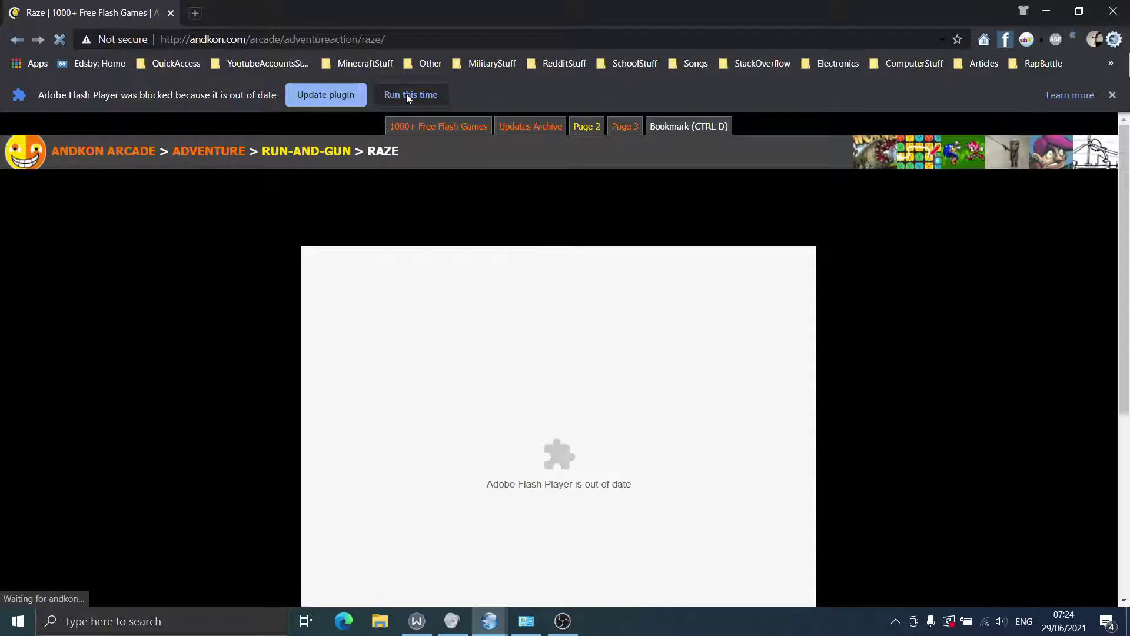
{"action": "left_click", "coordinate": [406, 95]}
{"action": "scroll", "coordinate": [832, 373], "scroll_direction": "down", "scroll_amount": 1}
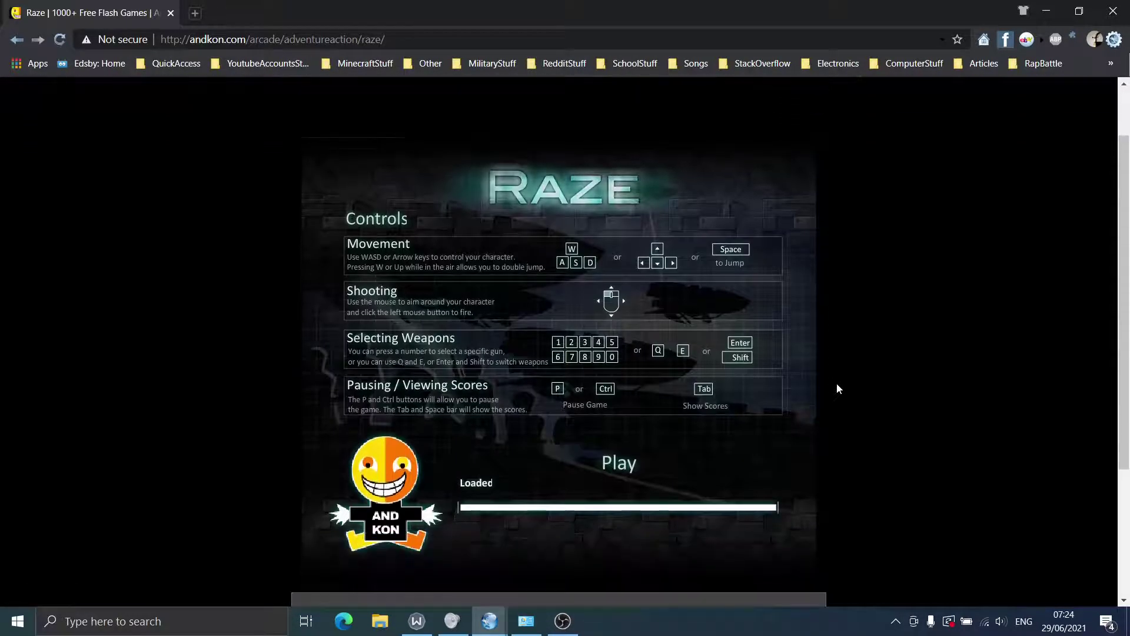
Step: View the Raze page's source code and save the embedded raze.swf file to the Desktop
{"action": "right_click", "coordinate": [902, 319]}
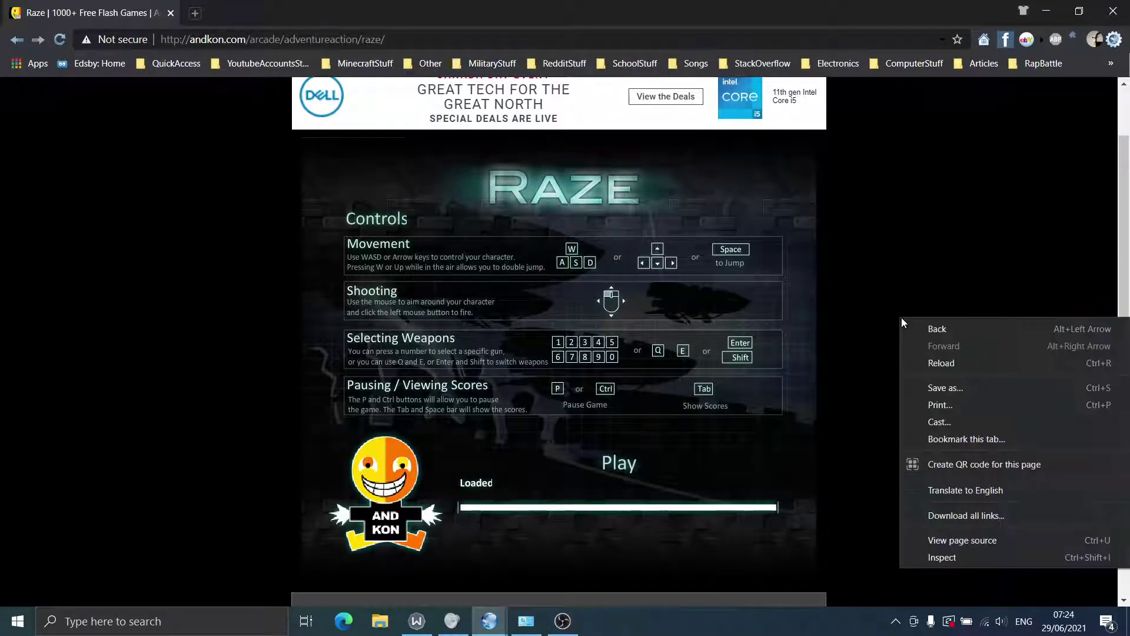
{"action": "left_click", "coordinate": [968, 545]}
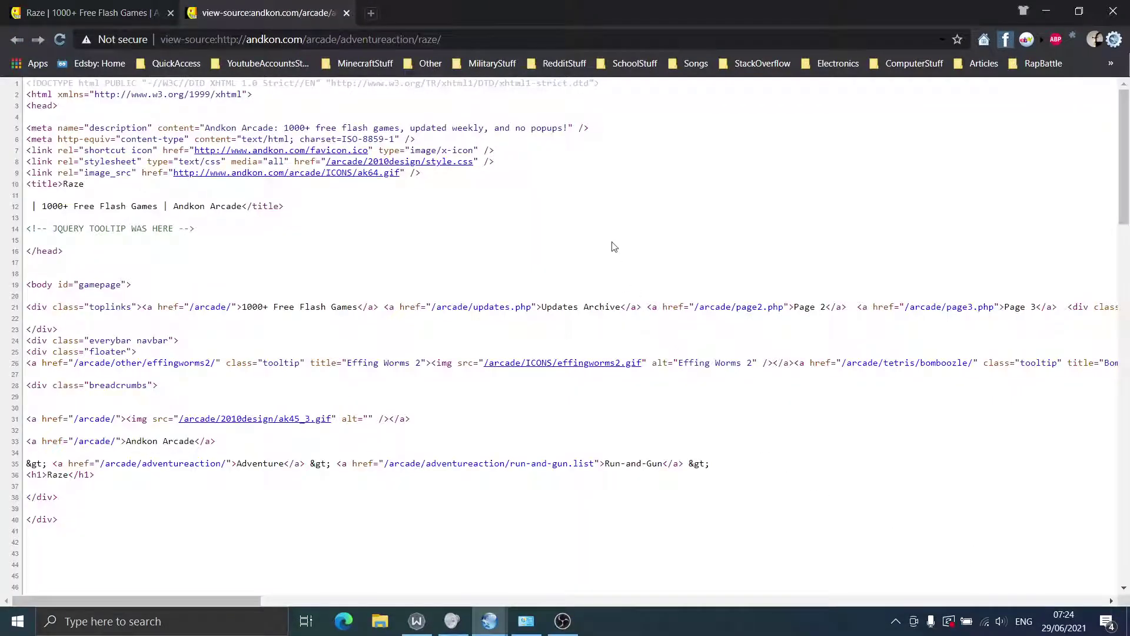
{"action": "scroll", "coordinate": [612, 242], "scroll_direction": "down", "scroll_amount": 6}
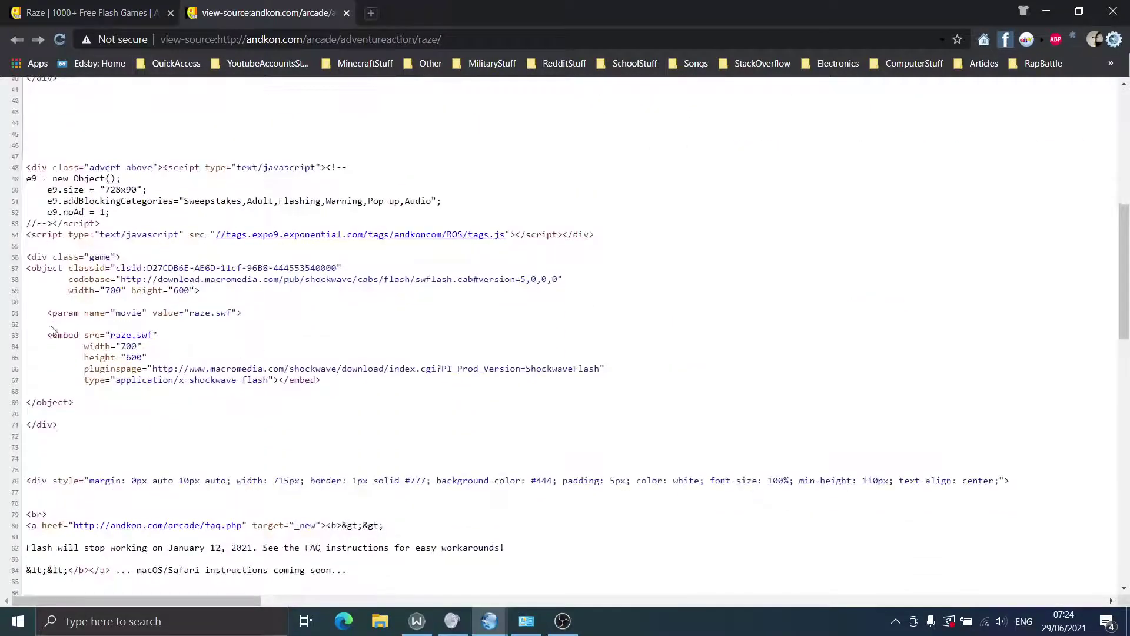
{"action": "left_click", "coordinate": [132, 341]}
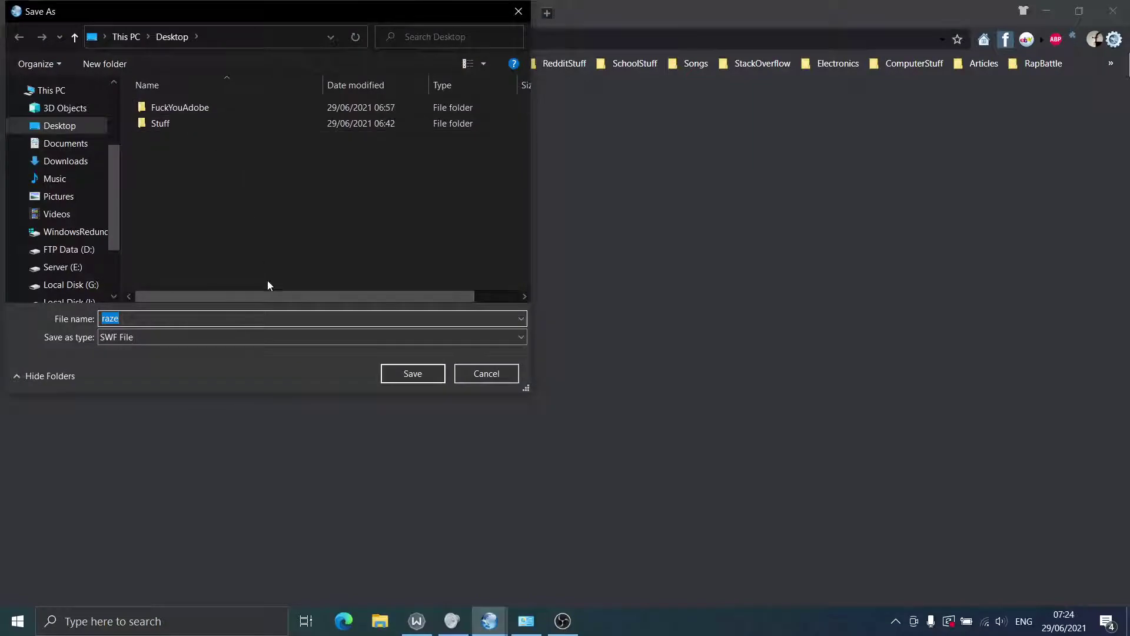
{"action": "left_click", "coordinate": [414, 380]}
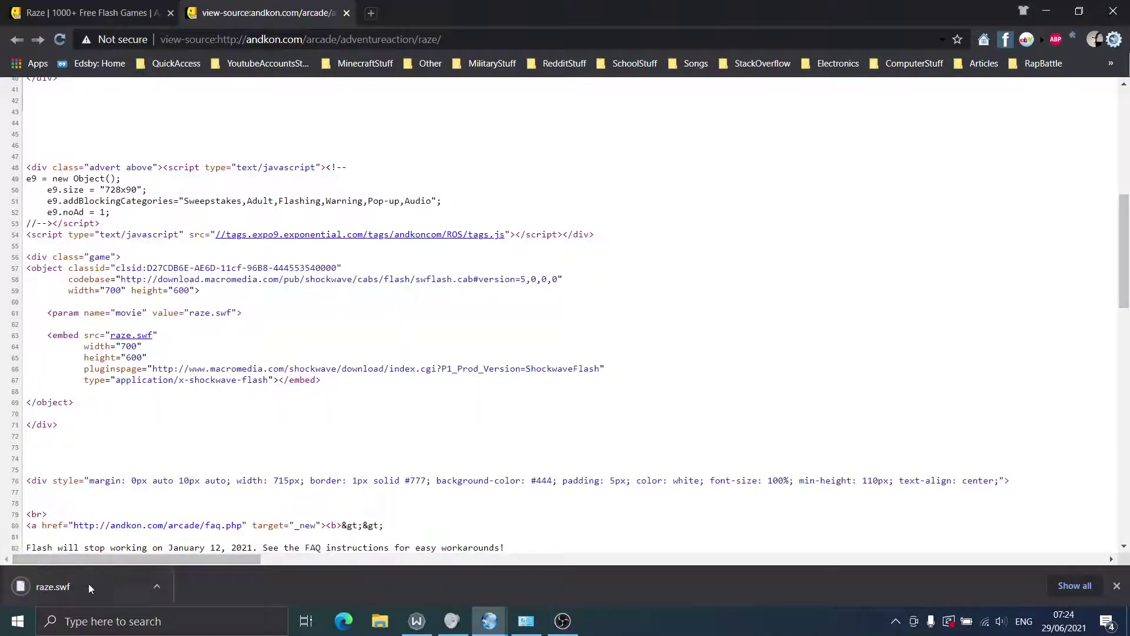
Step: Restore the browser window to a smaller size and try to open the desktop's raze.swf directly in a new tab
{"action": "left_click_drag", "start_coordinate": [560, 17], "coordinate": [771, 72]}
{"action": "left_click", "coordinate": [772, 71]}
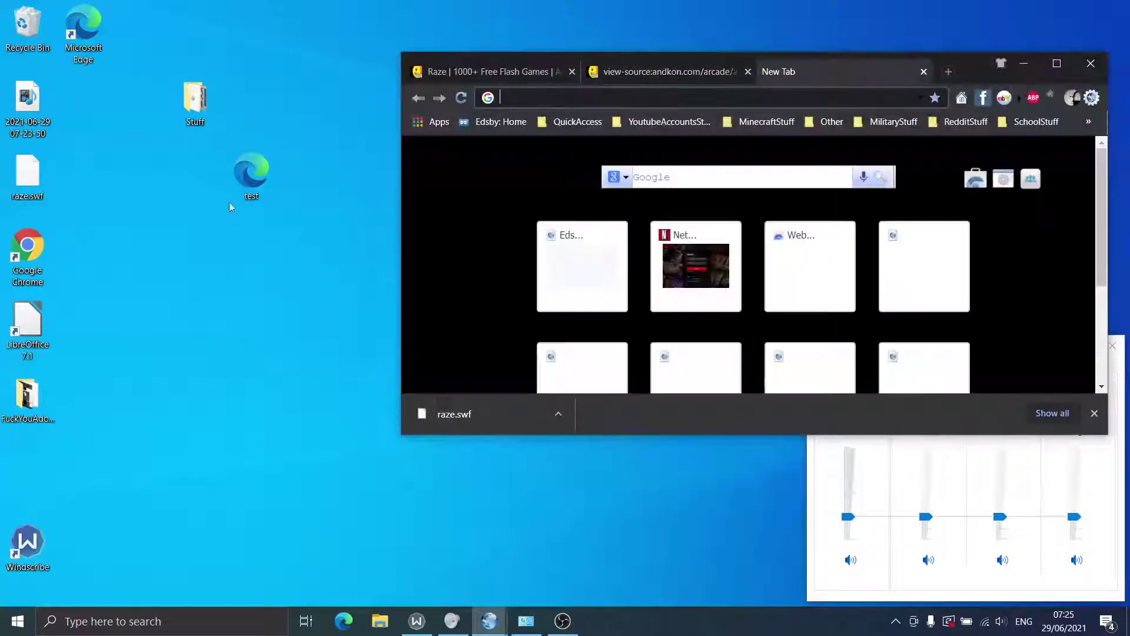
{"action": "left_click_drag", "start_coordinate": [27, 174], "coordinate": [643, 98]}
{"action": "key", "text": "Return"}
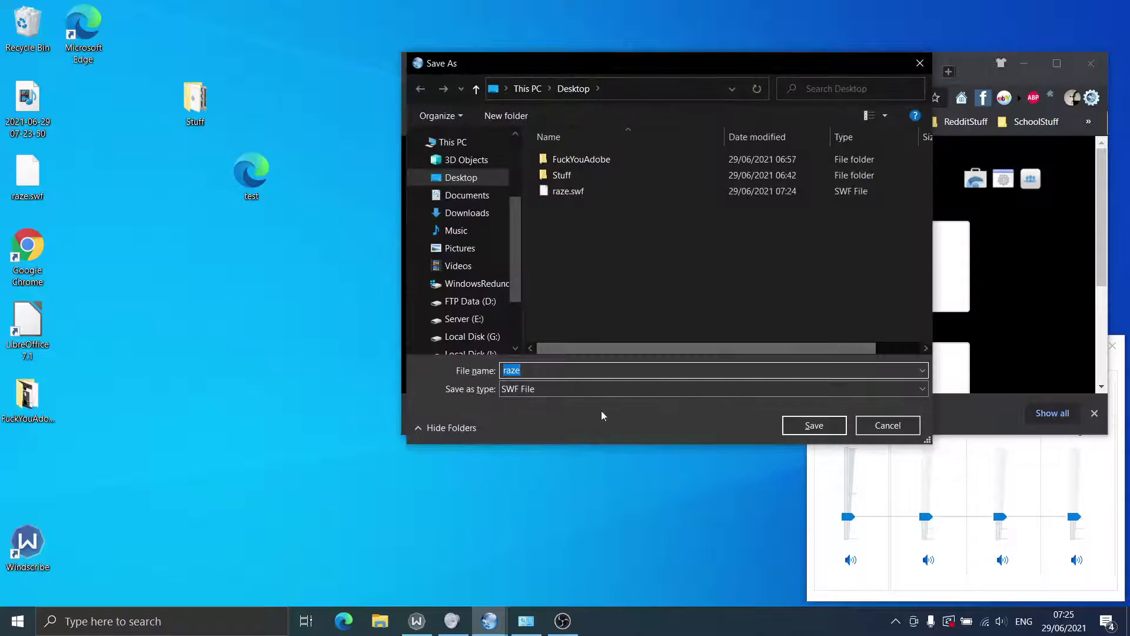
{"action": "left_click", "coordinate": [889, 424]}
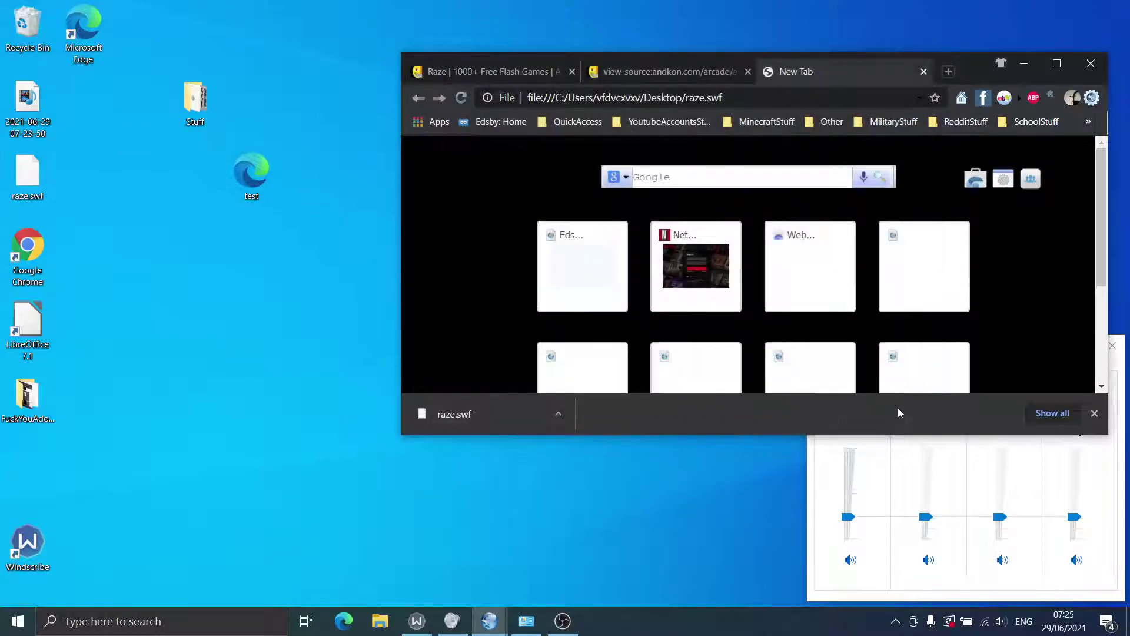
Step: Disconnect the computer from the BELL635 Wi-Fi network and close the Raze game tab
{"action": "left_click", "coordinate": [985, 623]}
{"action": "left_click", "coordinate": [1067, 334]}
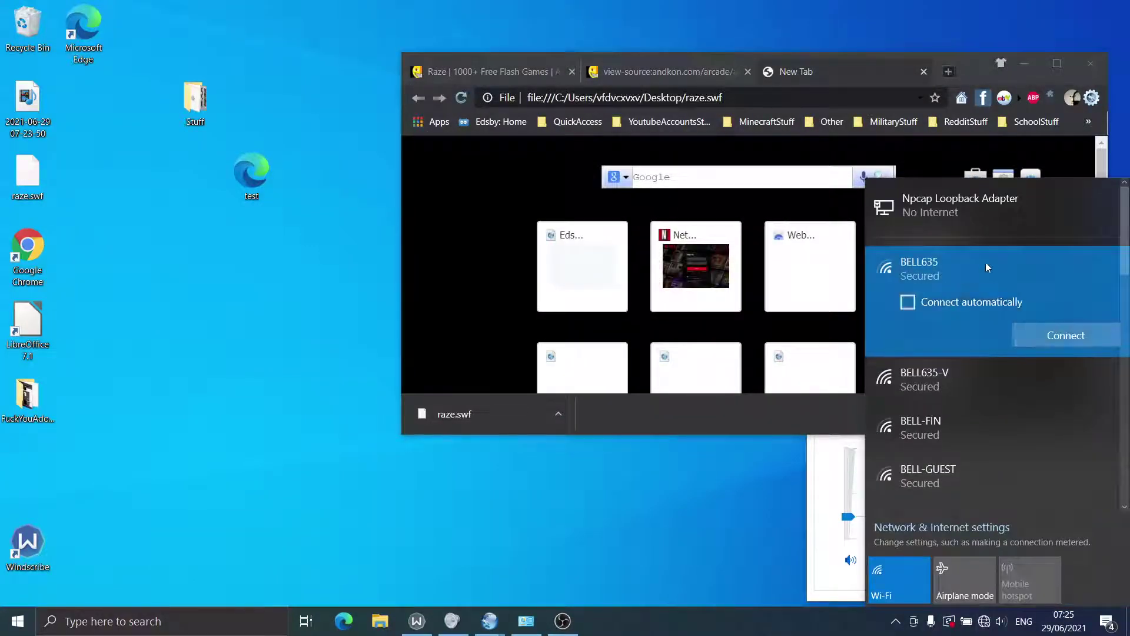
{"action": "left_click", "coordinate": [511, 200]}
{"action": "left_click", "coordinate": [505, 79]}
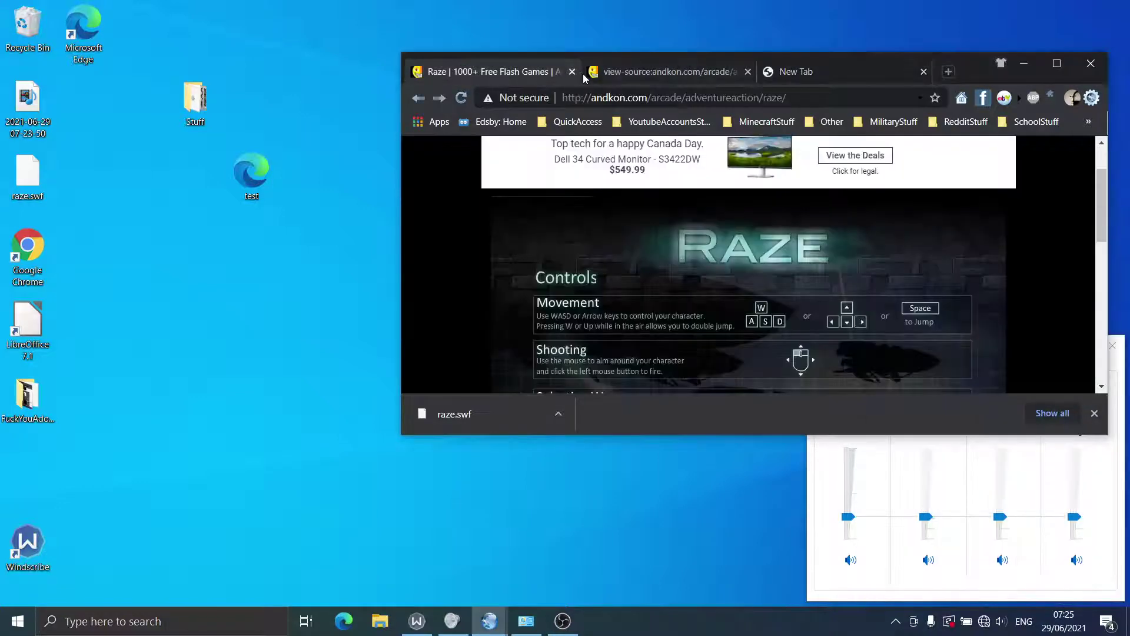
{"action": "left_click", "coordinate": [571, 71]}
Step: Test the connection by loading andkon.com in a new tab and opening one of its games, and close that tab
{"action": "left_click", "coordinate": [773, 75]}
{"action": "type", "text": "a"}
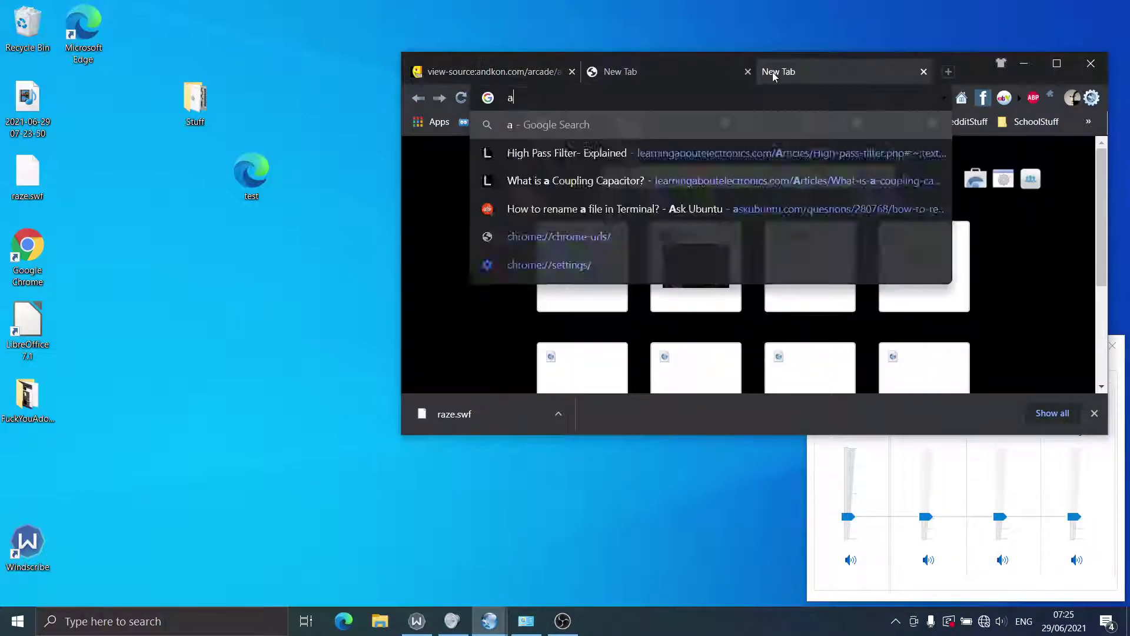
{"action": "type", "text": "ndkon.com"}
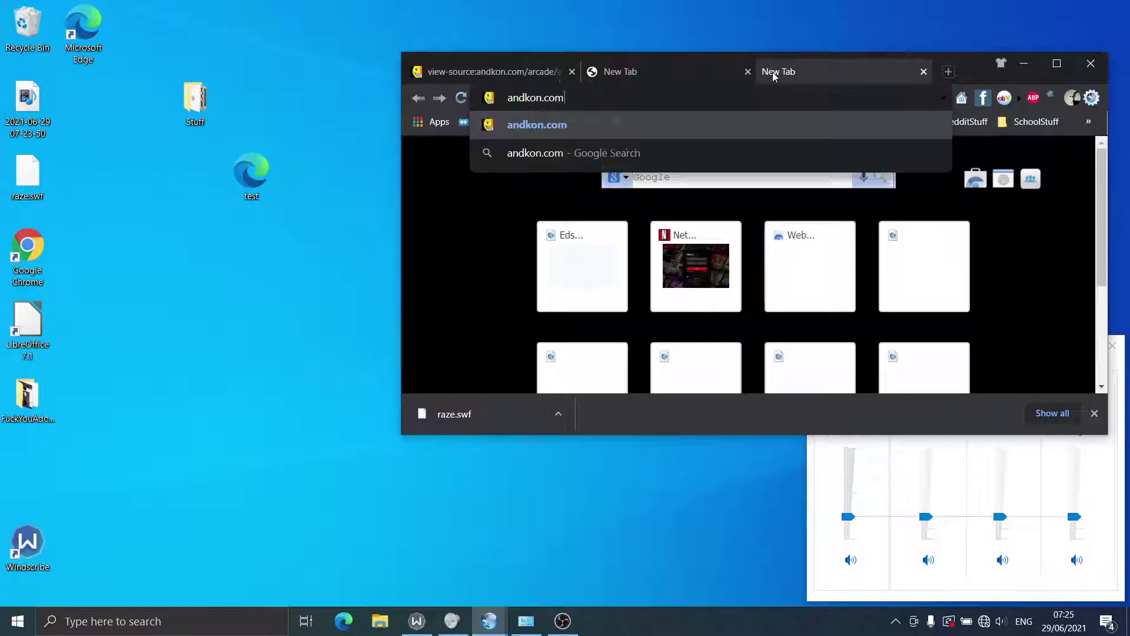
{"action": "key", "text": "Return"}
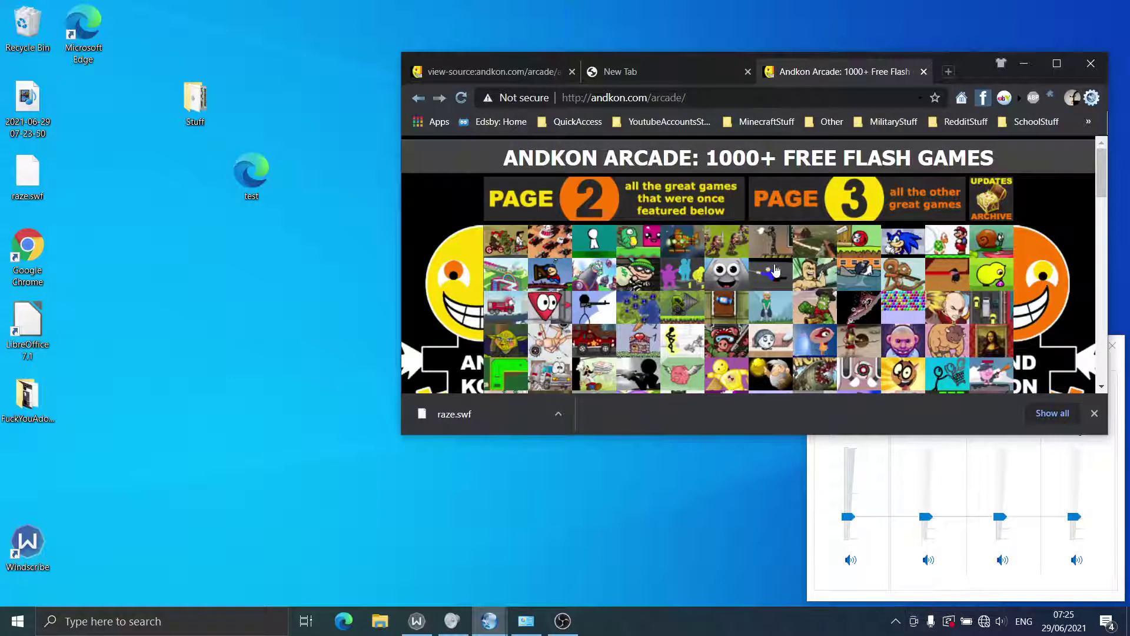
{"action": "left_click", "coordinate": [775, 270]}
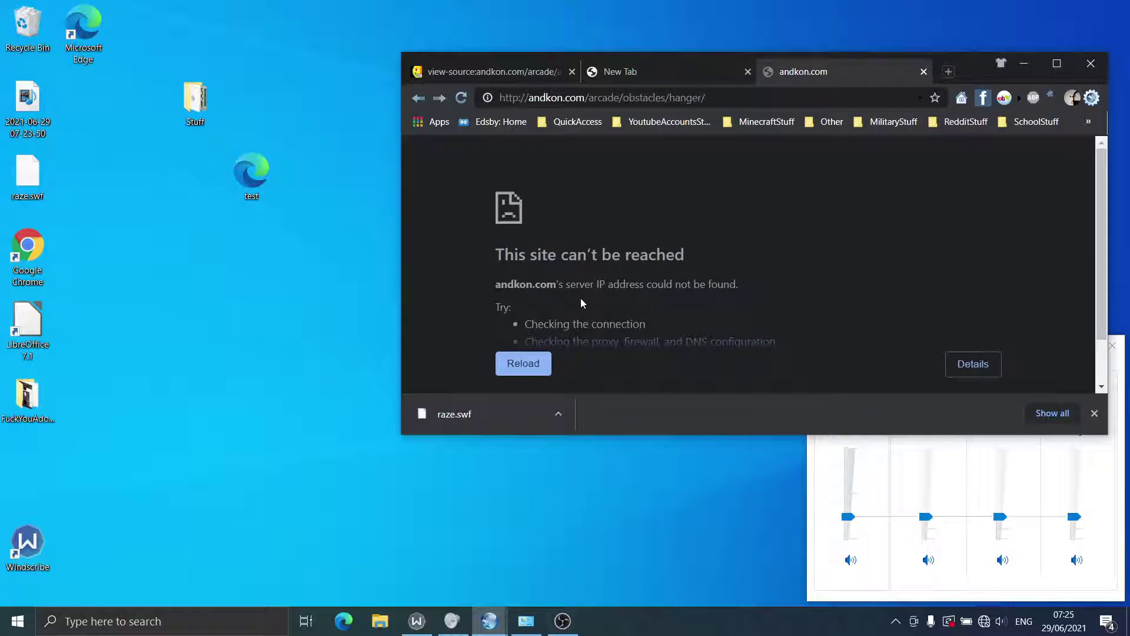
{"action": "left_click", "coordinate": [923, 71]}
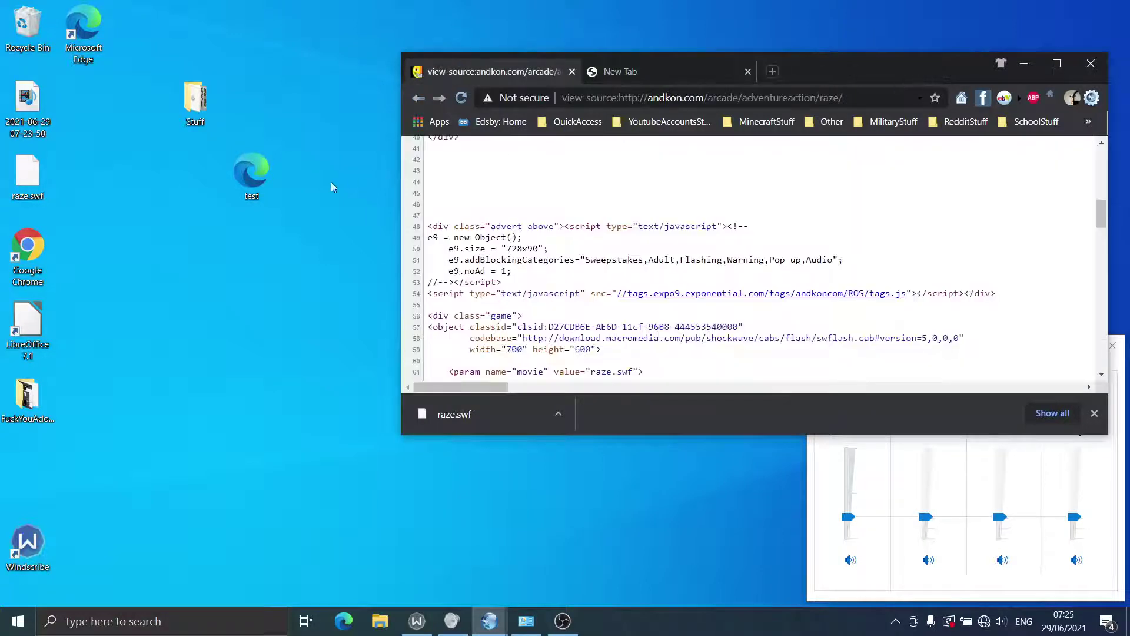
Step: Test the connection again by searching for "my ip" in a new tab, and close that tab
{"action": "left_click_drag", "start_coordinate": [251, 176], "coordinate": [235, 212]}
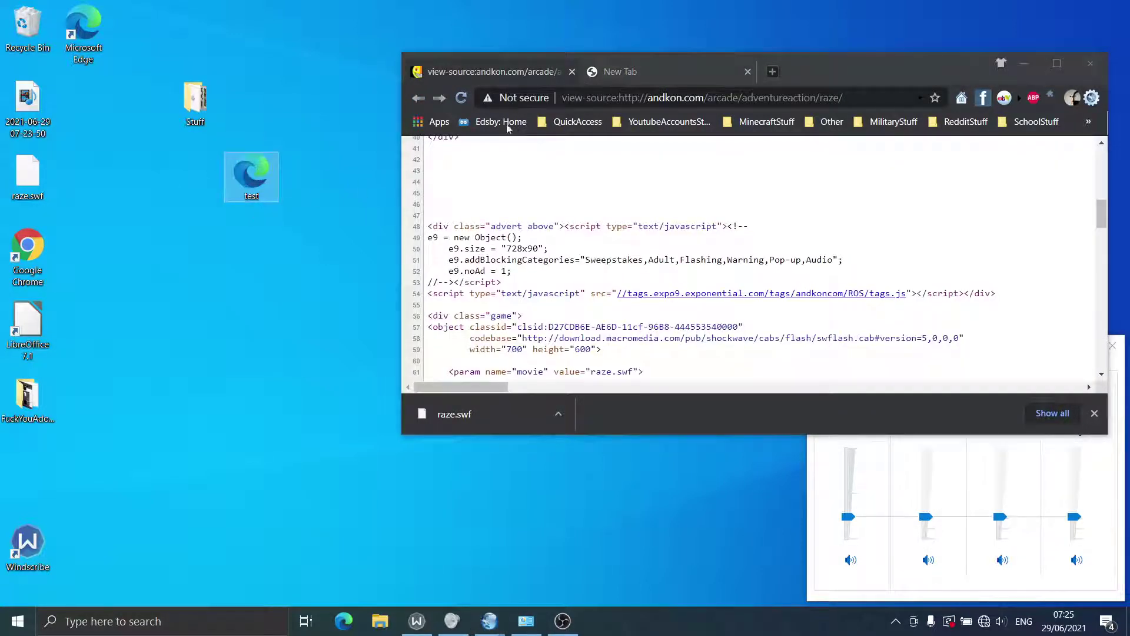
{"action": "left_click", "coordinate": [772, 71]}
{"action": "type", "text": "my"}
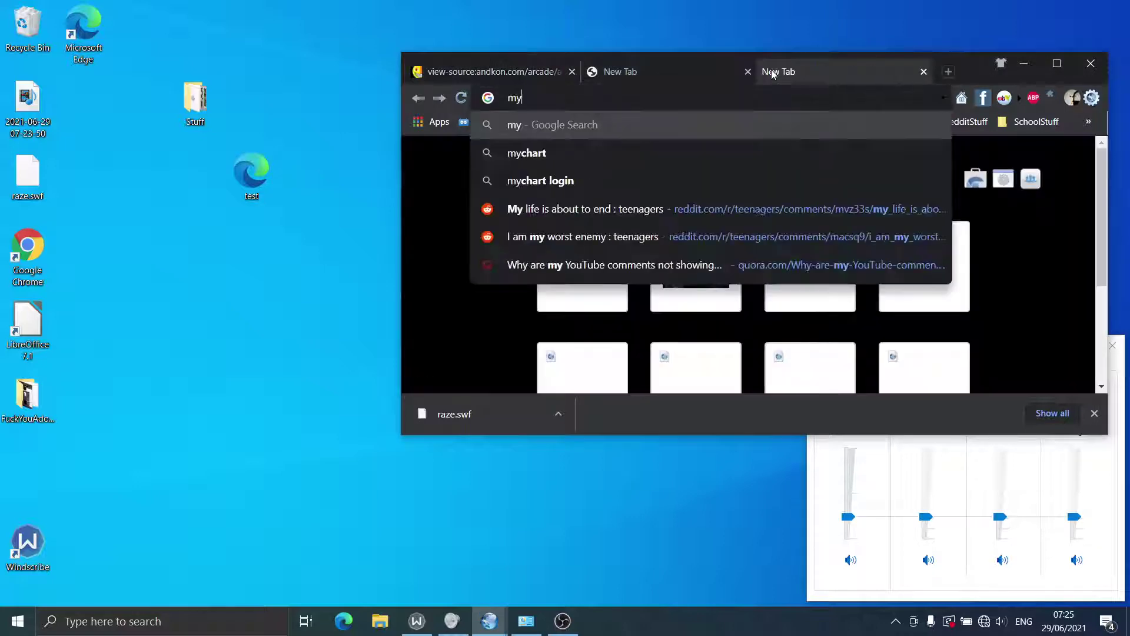
{"action": "type", "text": " ip"}
{"action": "key", "text": "Return"}
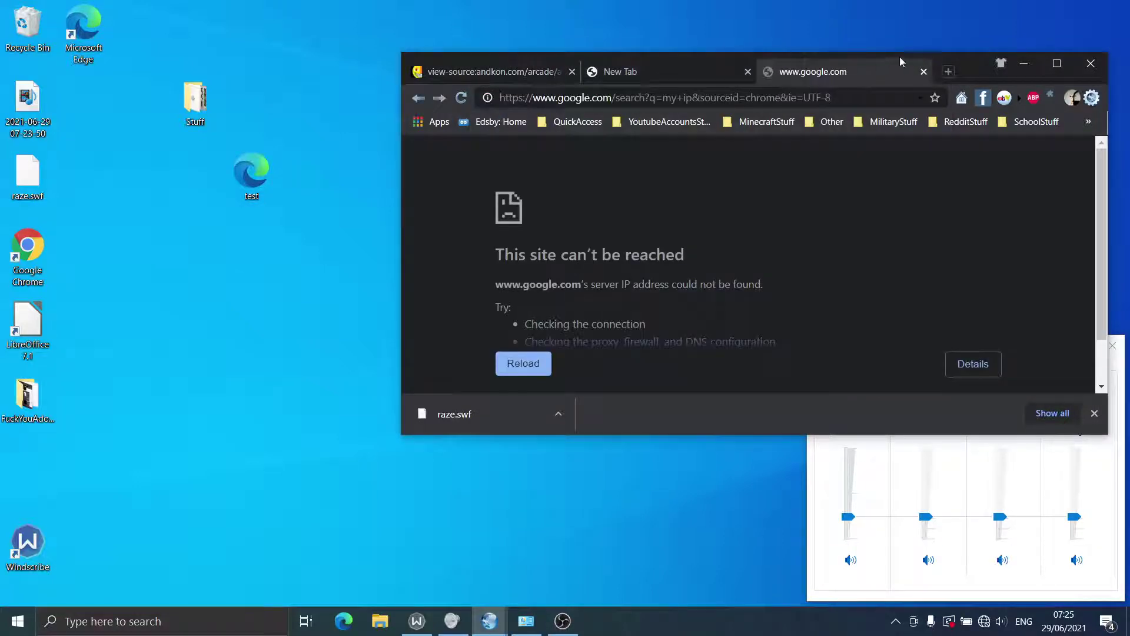
{"action": "left_click", "coordinate": [924, 71]}
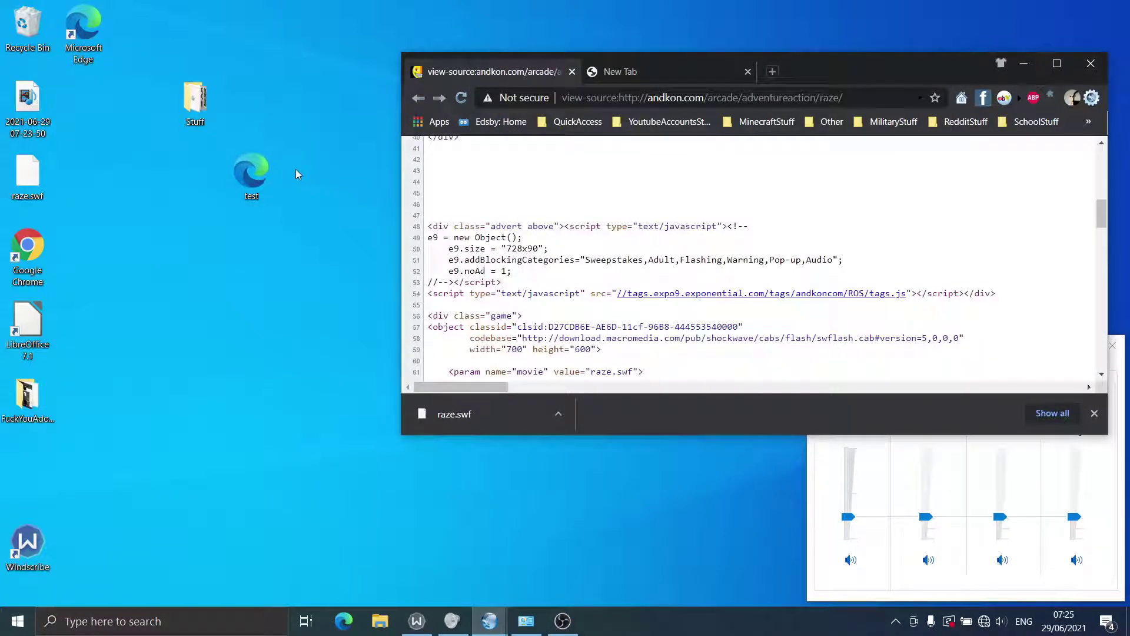
Step: Inspect the desktop test file's embed code in Notepad and move the raze.swf icon closer to the test file
{"action": "right_click", "coordinate": [248, 176]}
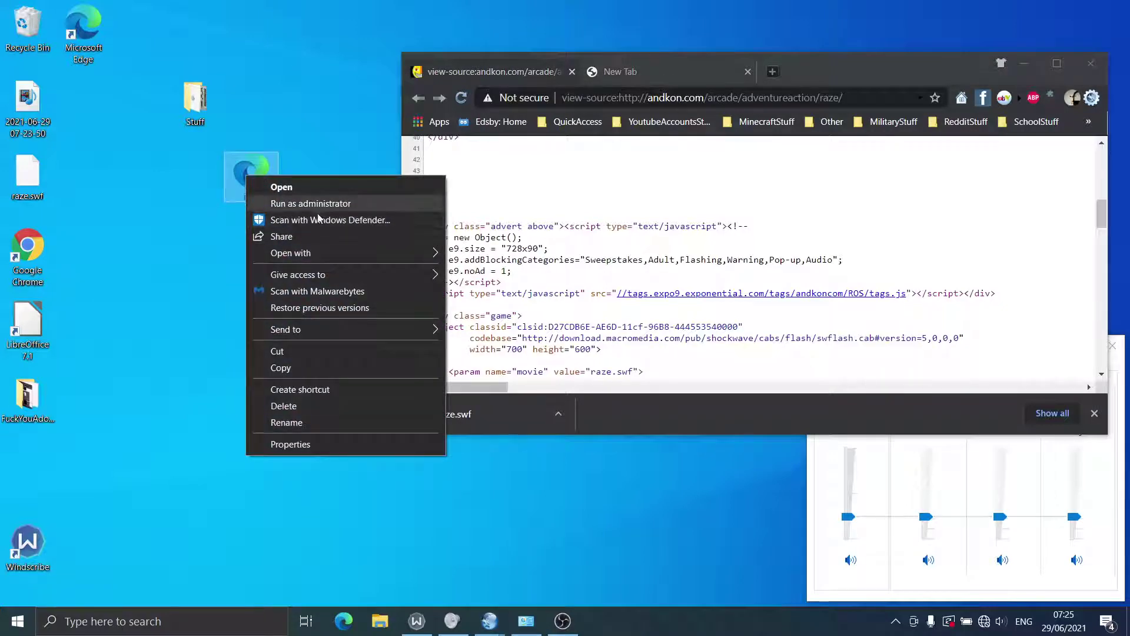
{"action": "mouse_move", "coordinate": [348, 252]}
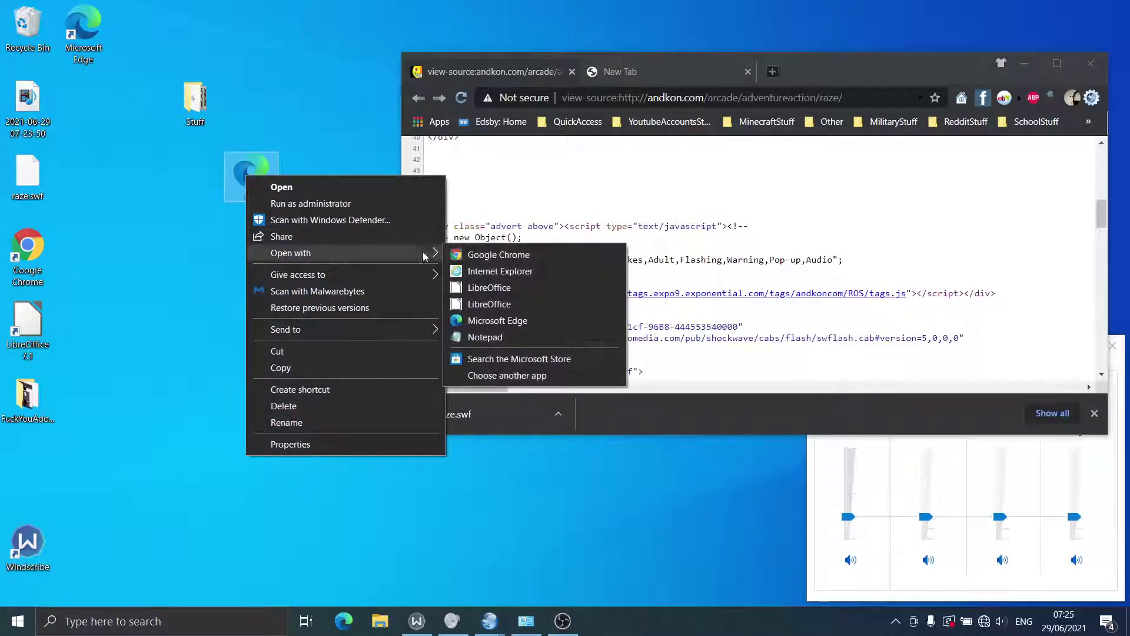
{"action": "left_click", "coordinate": [504, 338]}
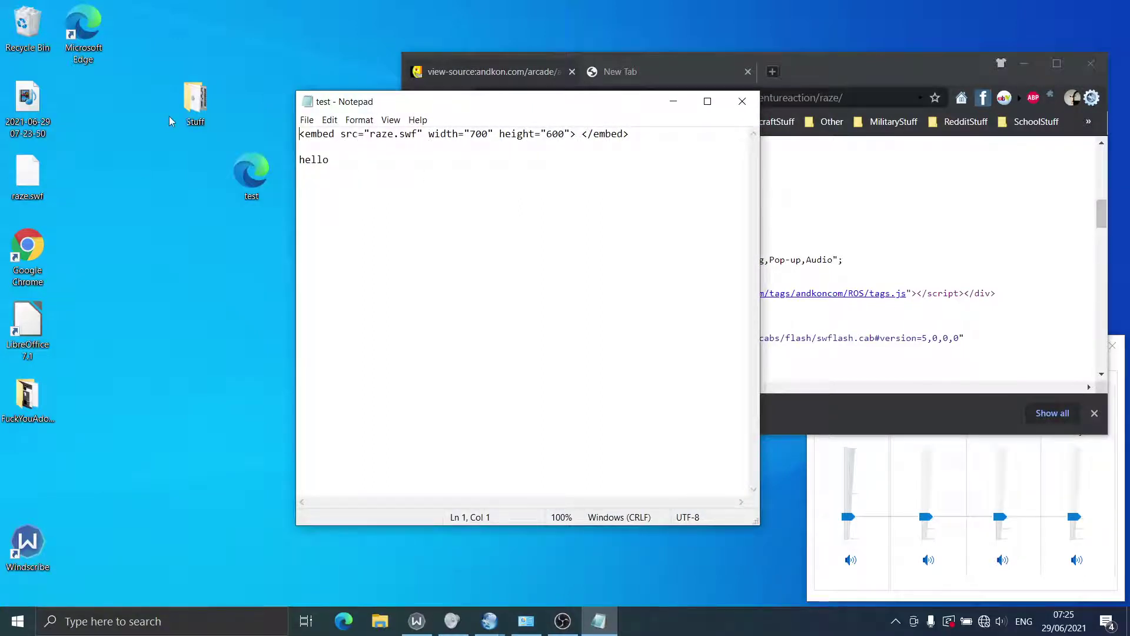
{"action": "left_click_drag", "start_coordinate": [28, 176], "coordinate": [141, 177]}
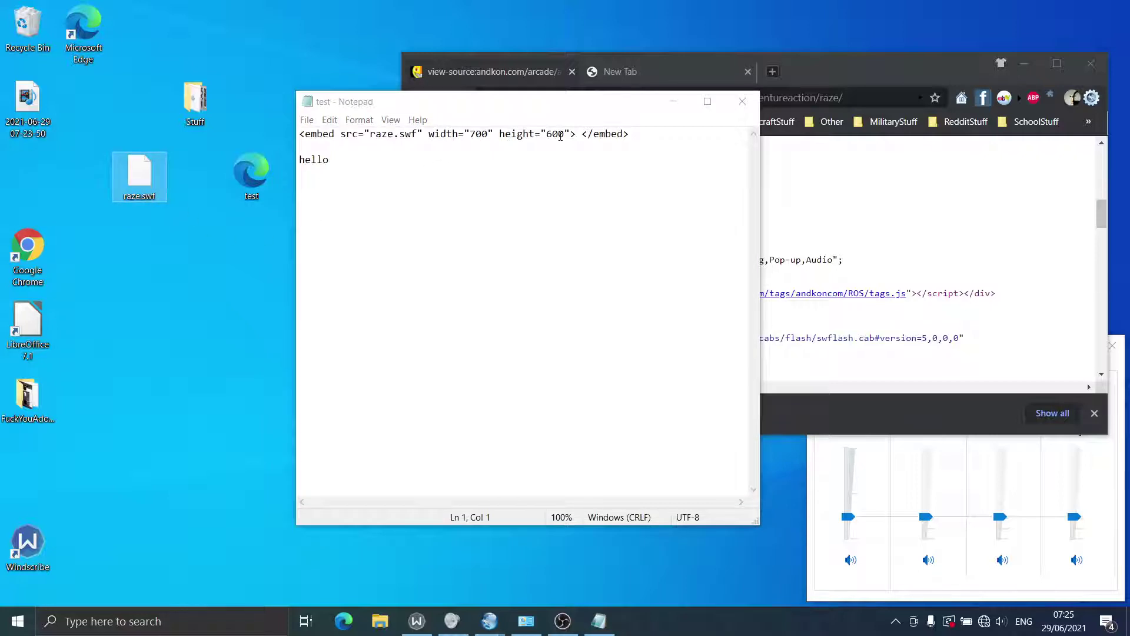
{"action": "left_click", "coordinate": [742, 101]}
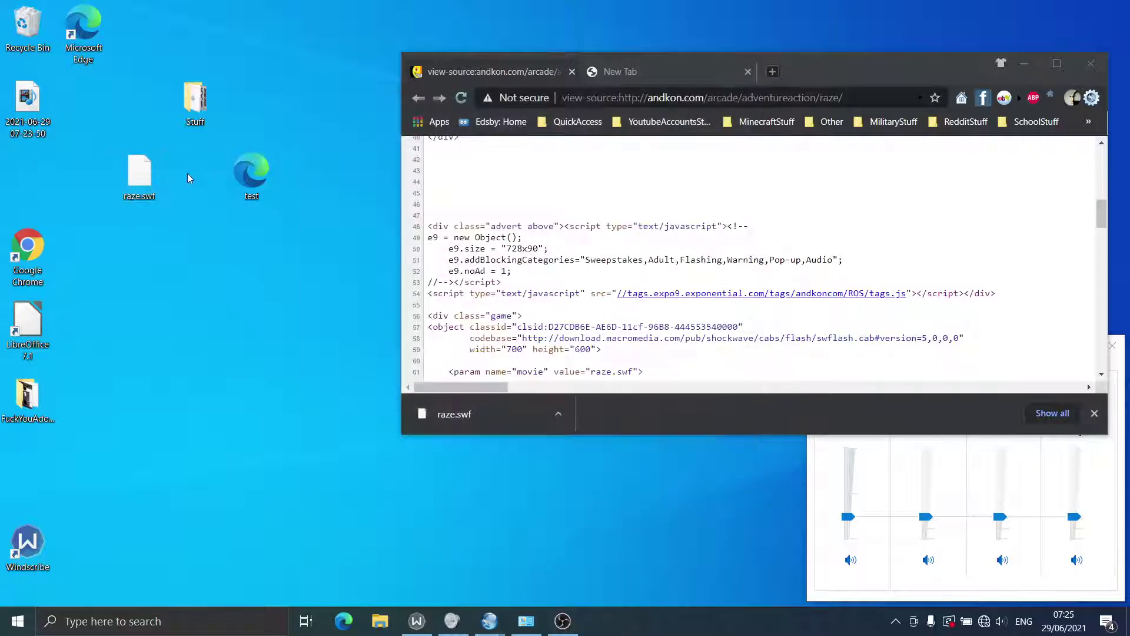
Step: Create a desktop folder named Raze and move raze.swf into it
{"action": "left_click_drag", "start_coordinate": [253, 176], "coordinate": [198, 247]}
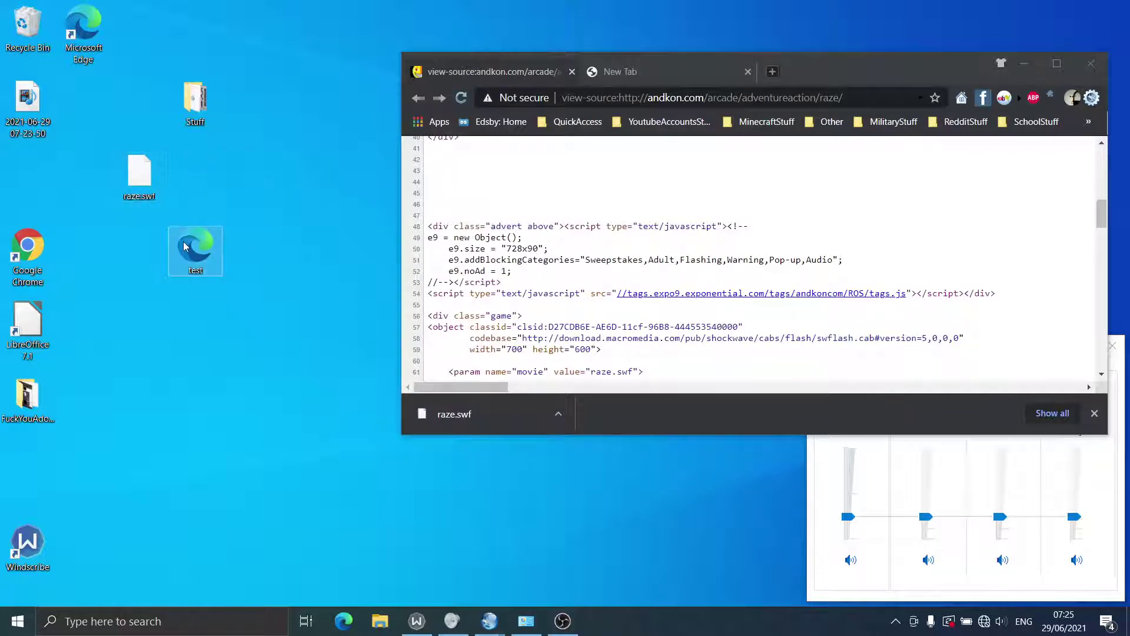
{"action": "right_click", "coordinate": [282, 177]}
{"action": "mouse_move", "coordinate": [371, 319]}
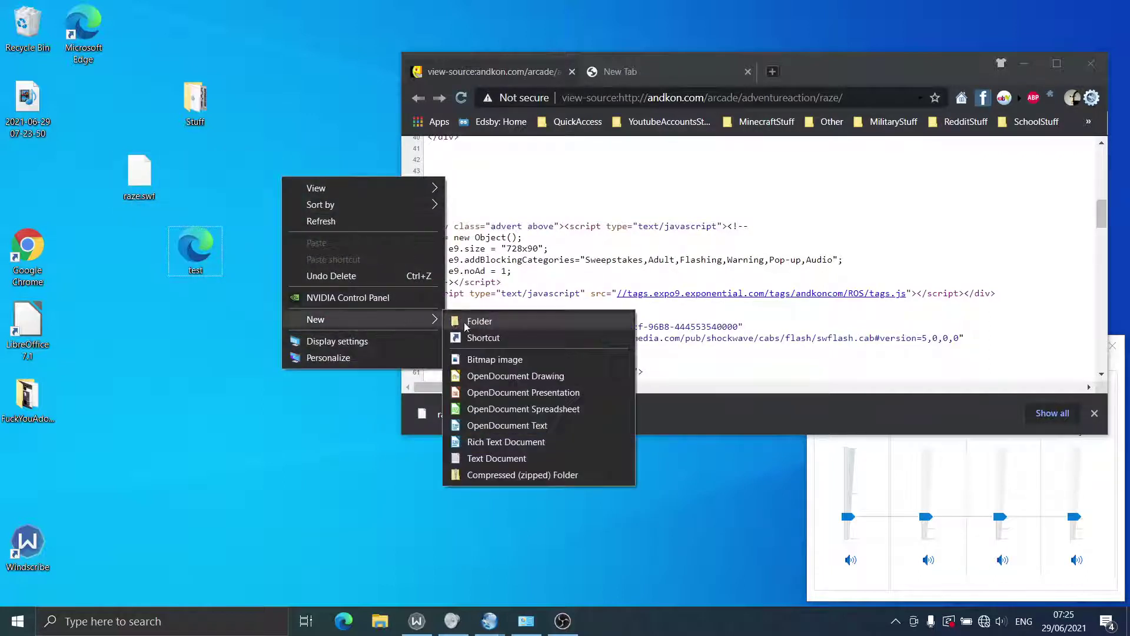
{"action": "left_click", "coordinate": [471, 321]}
{"action": "type", "text": "Raze"}
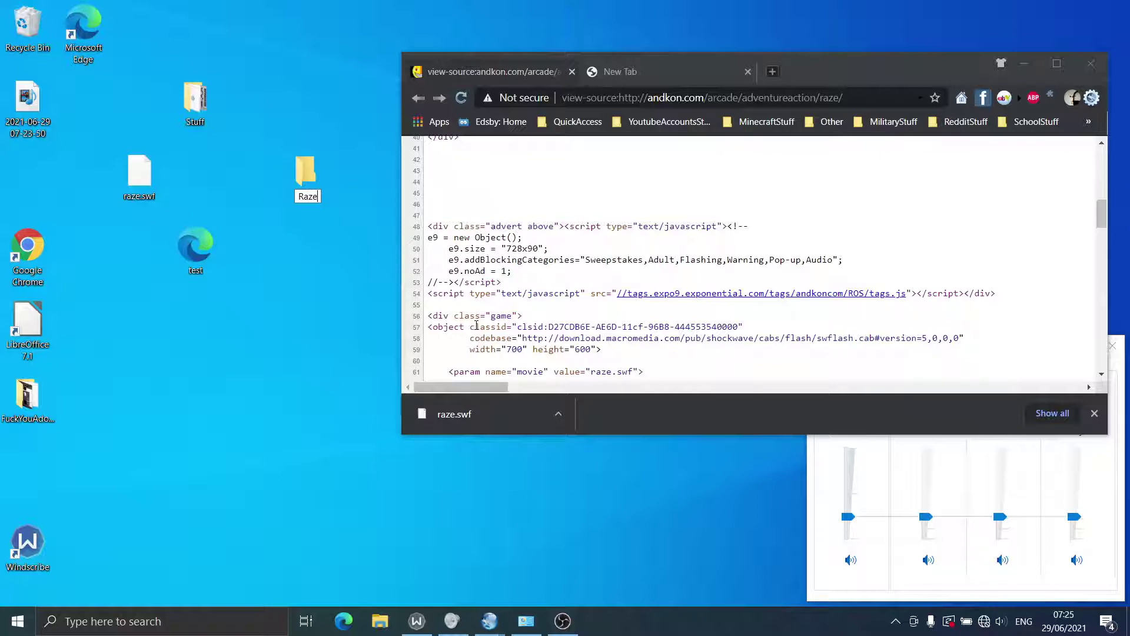
{"action": "key", "text": "Return"}
{"action": "left_click_drag", "start_coordinate": [141, 175], "coordinate": [303, 177]}
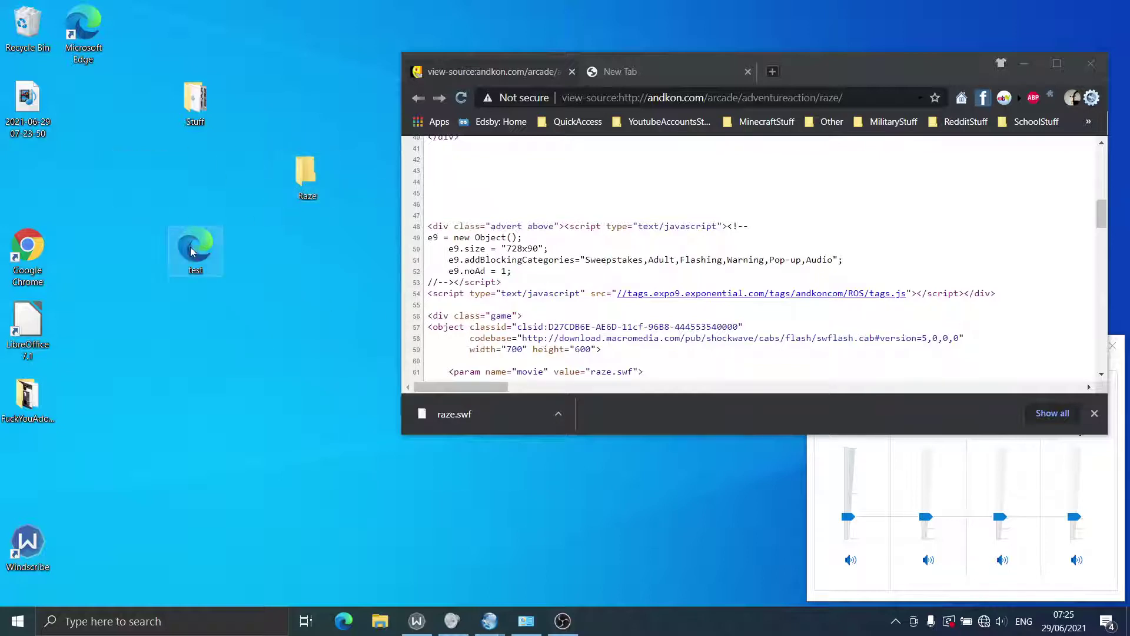
Step: Test the desktop test file in the browser with Flash Player allowed for this session, and close its tab
{"action": "double_click", "coordinate": [191, 252]}
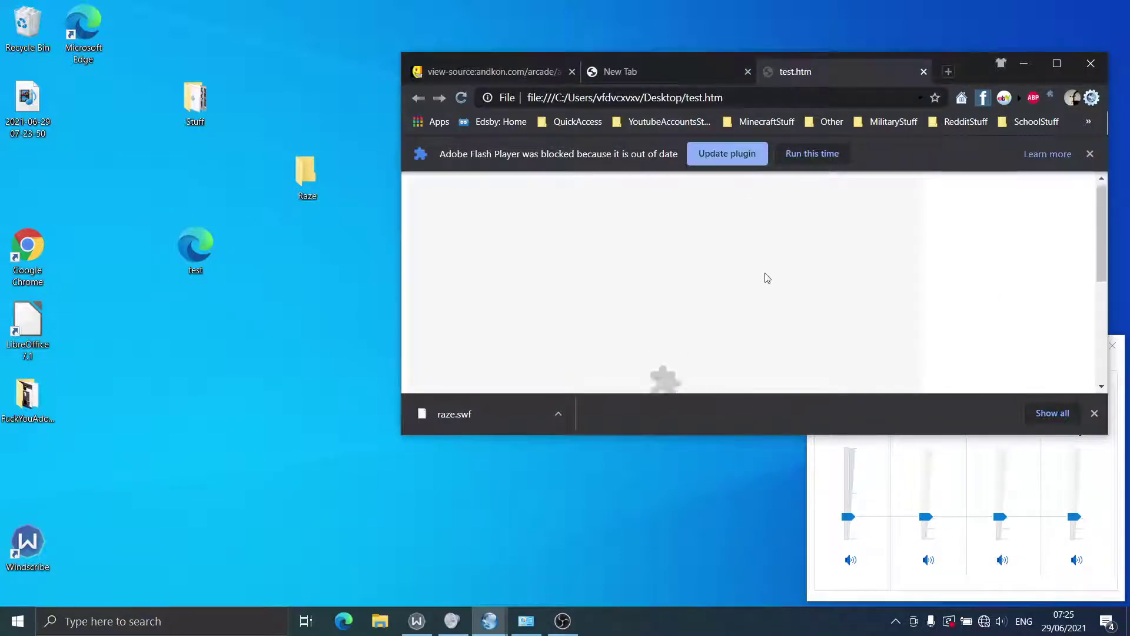
{"action": "scroll", "coordinate": [767, 278], "scroll_direction": "down", "scroll_amount": 2}
{"action": "left_click", "coordinate": [812, 153]}
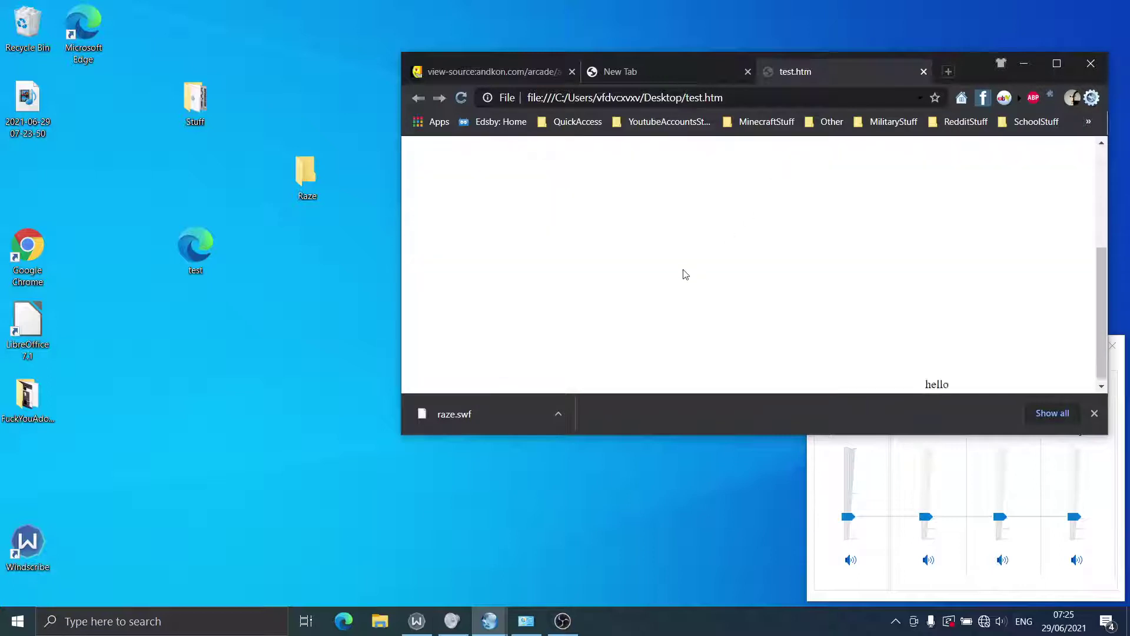
{"action": "left_click", "coordinate": [924, 73]}
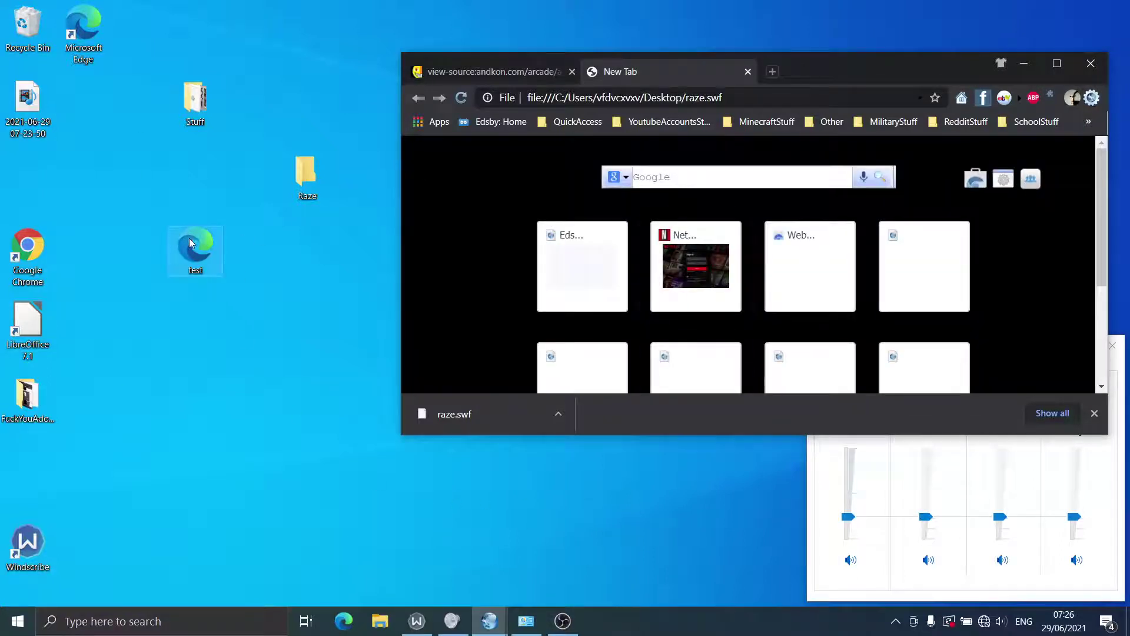
Step: Load the test file from the Raze folder in the maximized browser, run its Flash content this time, and close its tab
{"action": "left_click", "coordinate": [306, 185]}
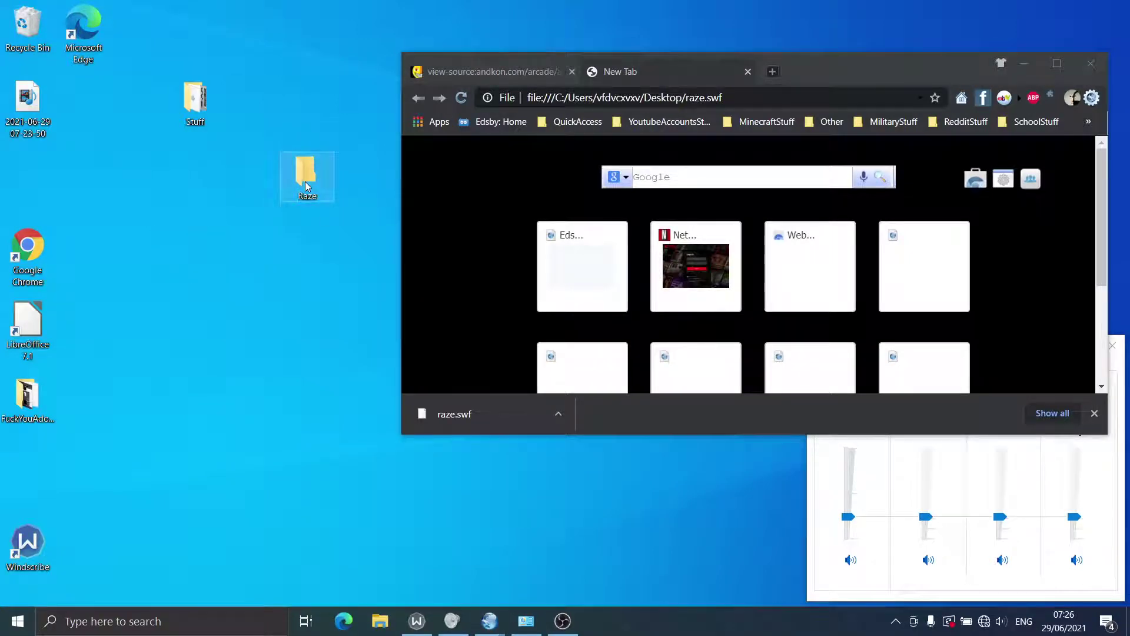
{"action": "double_click", "coordinate": [306, 185]}
{"action": "left_click_drag", "start_coordinate": [598, 63], "coordinate": [189, 188]}
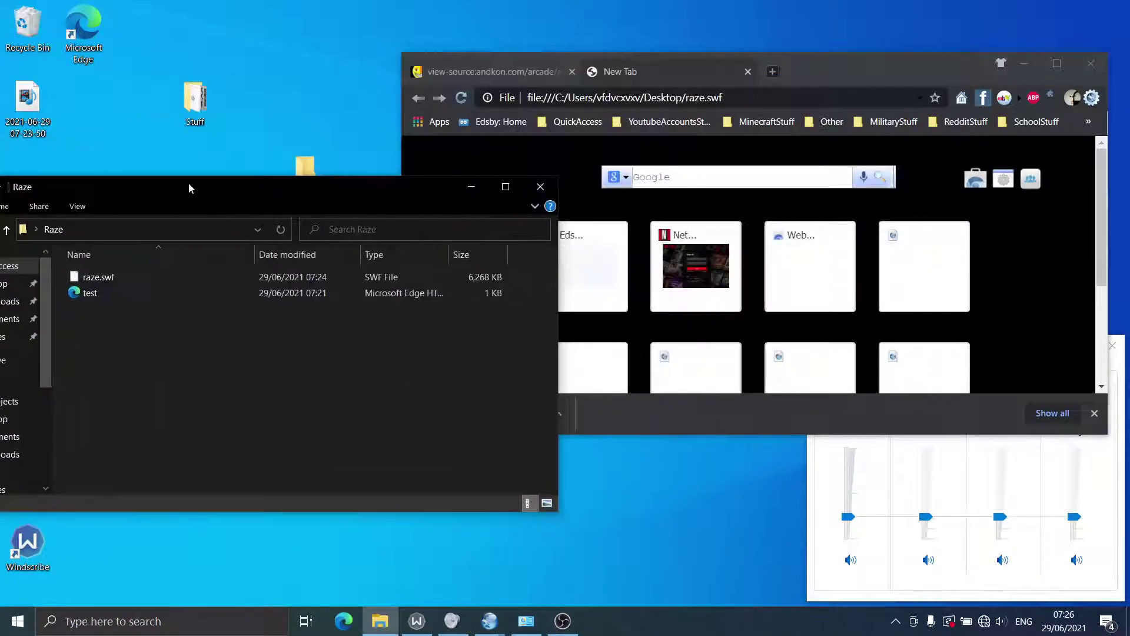
{"action": "left_click_drag", "start_coordinate": [88, 293], "coordinate": [777, 84]}
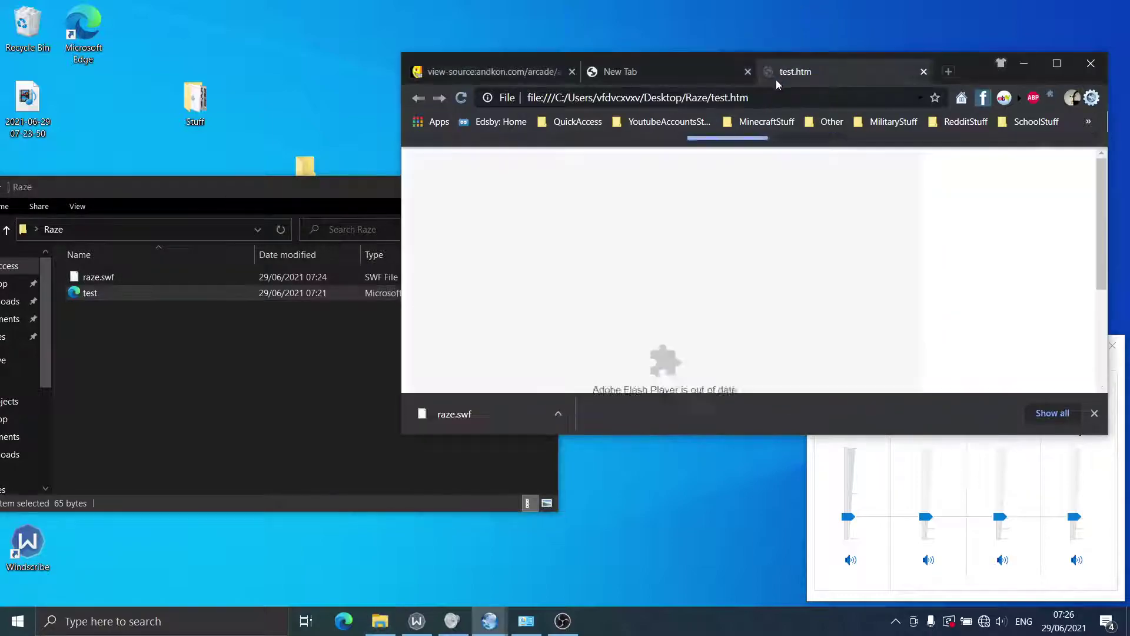
{"action": "left_click", "coordinate": [1056, 63]}
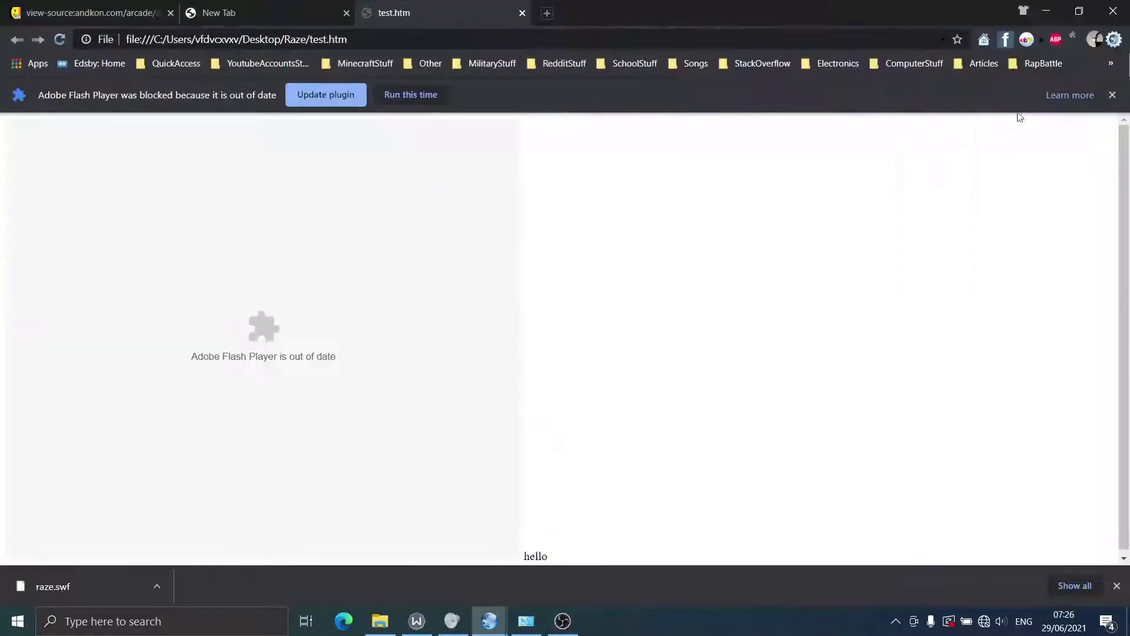
{"action": "left_click", "coordinate": [408, 98]}
{"action": "left_click", "coordinate": [316, 408]}
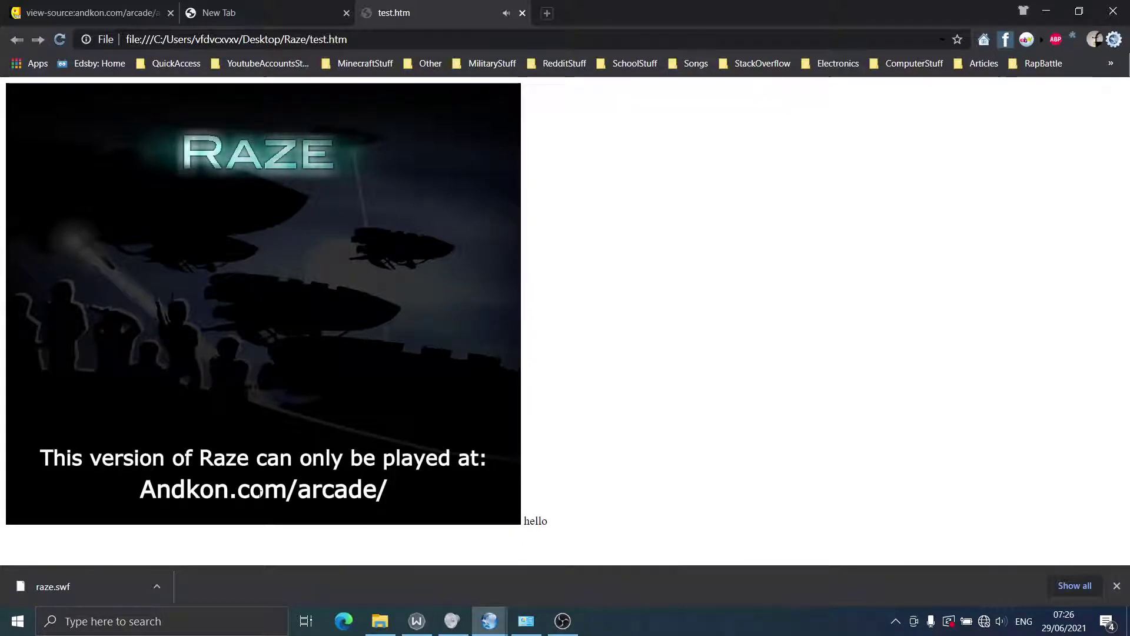
{"action": "left_click", "coordinate": [522, 13]}
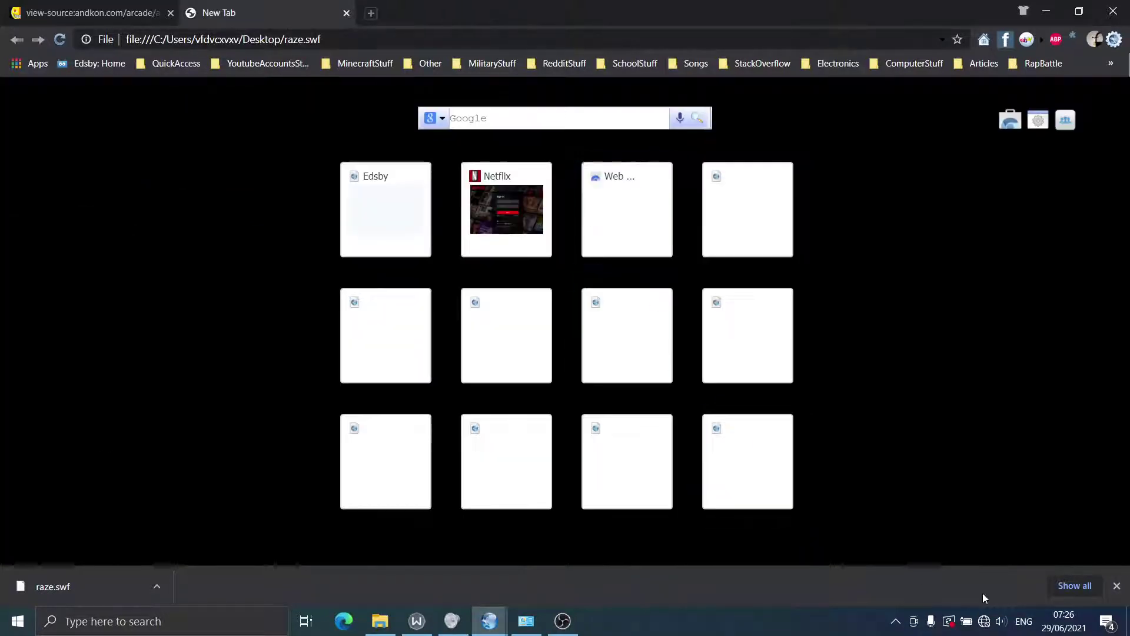
Step: Connect the computer to the BELL635 Wi-Fi network and return to the maximized browser window
{"action": "left_click", "coordinate": [984, 621]}
{"action": "left_click", "coordinate": [1054, 271]}
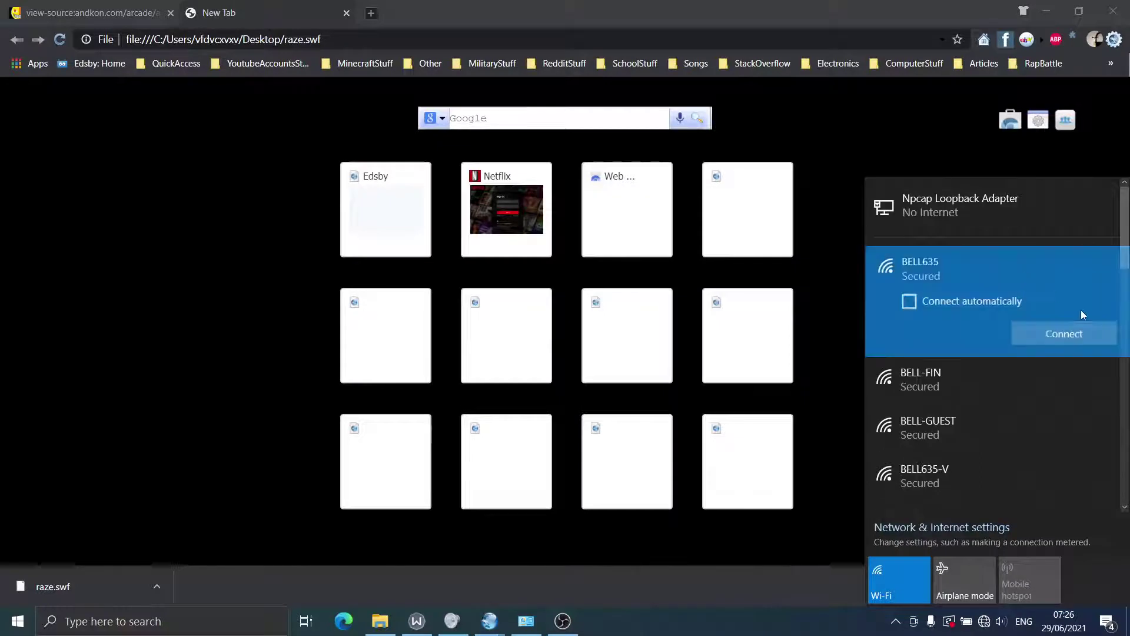
{"action": "left_click", "coordinate": [1092, 331]}
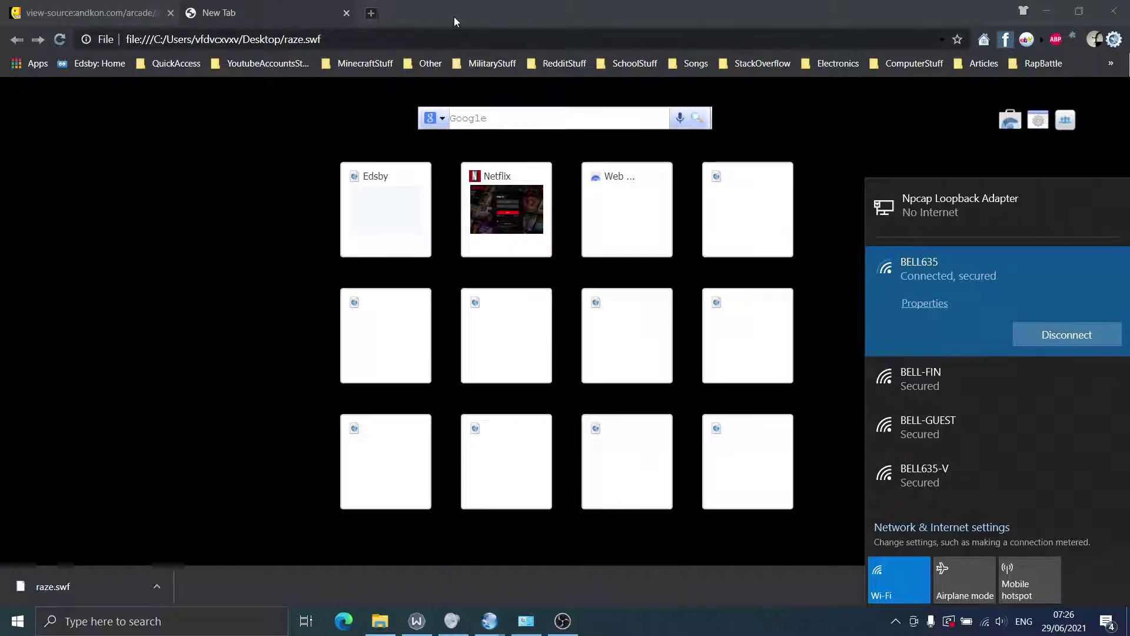
{"action": "left_click_drag", "start_coordinate": [454, 16], "coordinate": [628, 76]}
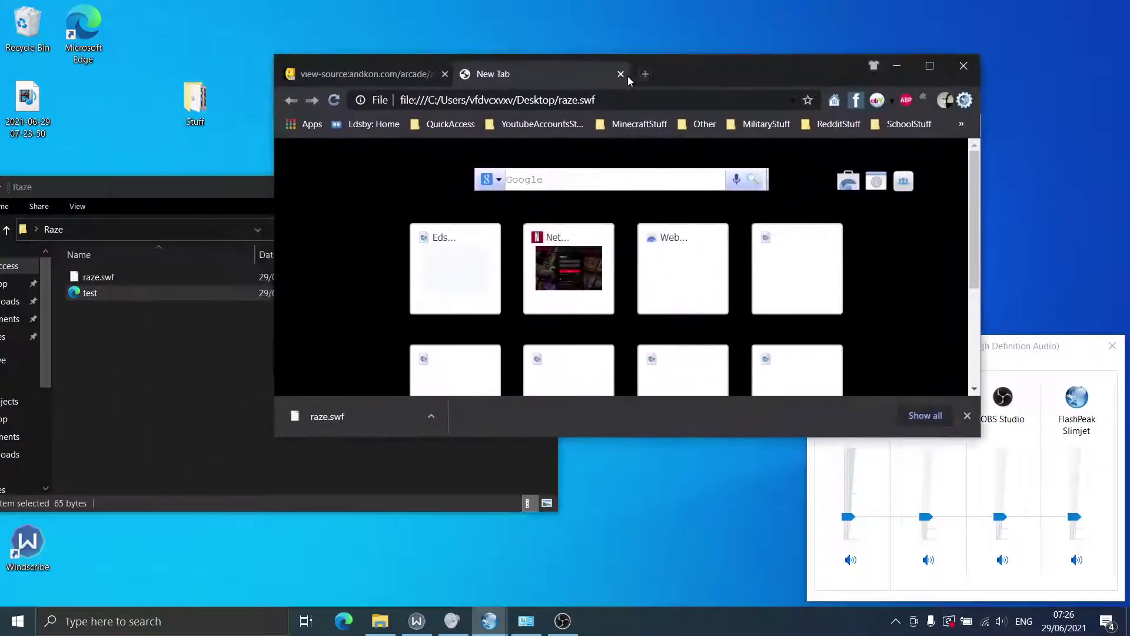
{"action": "left_click", "coordinate": [933, 66]}
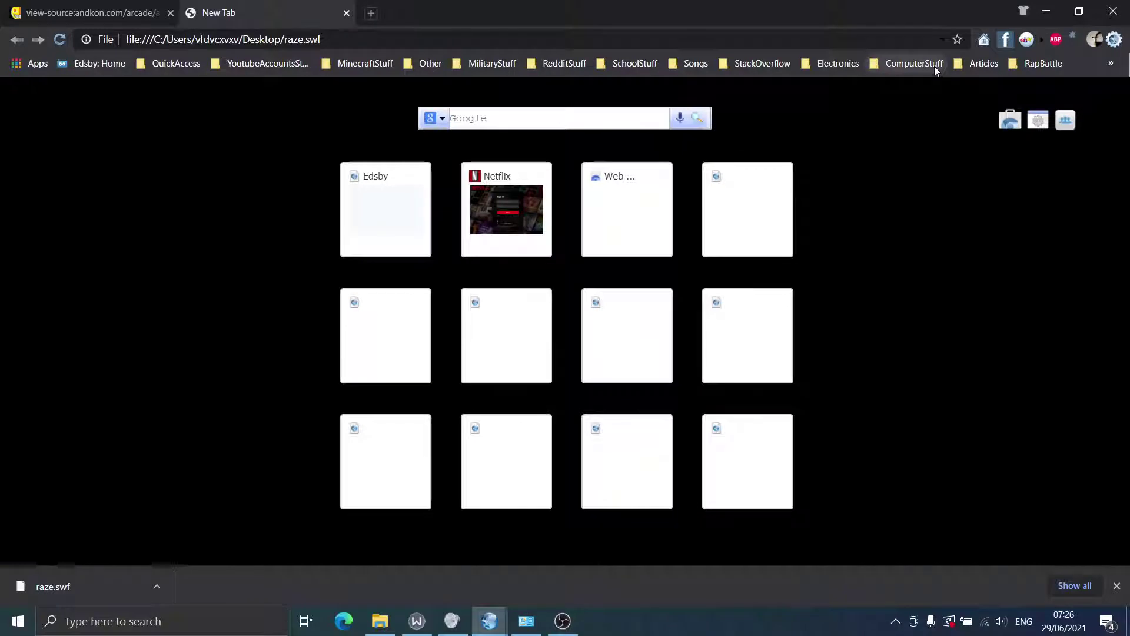
Step: Search Google for "stormwinds kongergates" in a new tab
{"action": "left_click", "coordinate": [371, 13]}
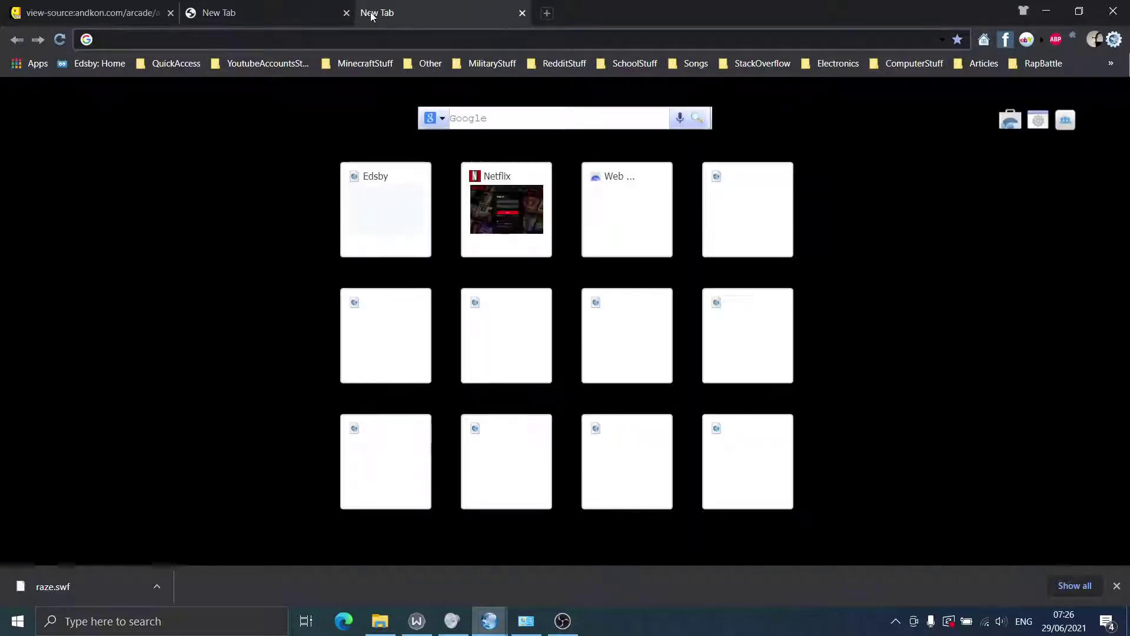
{"action": "type", "text": "s"}
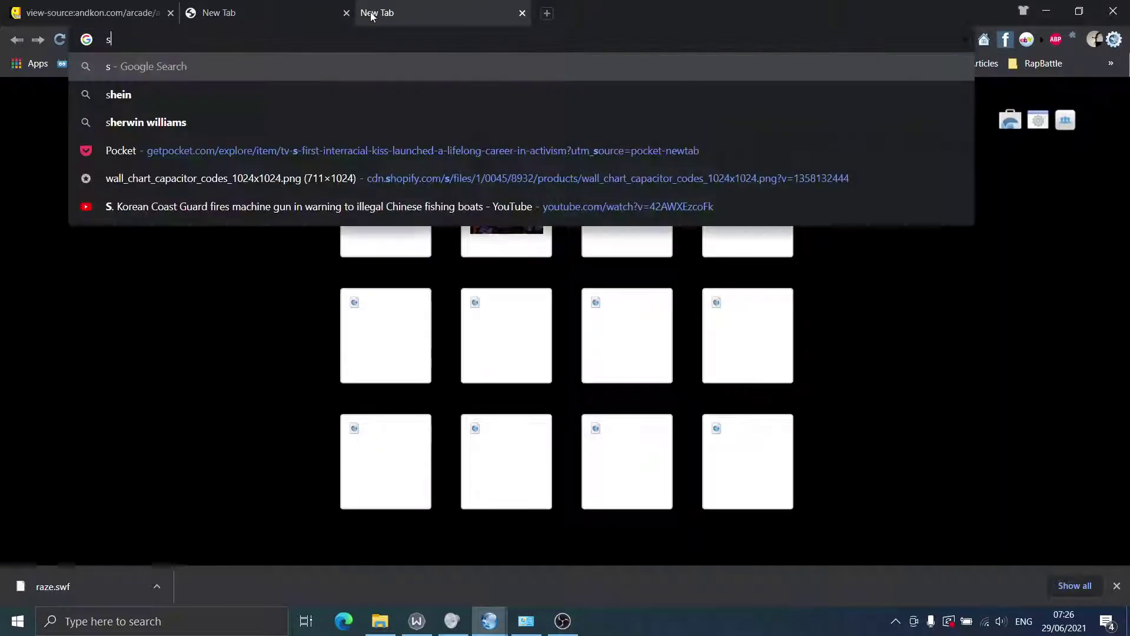
{"action": "type", "text": "tormwind"}
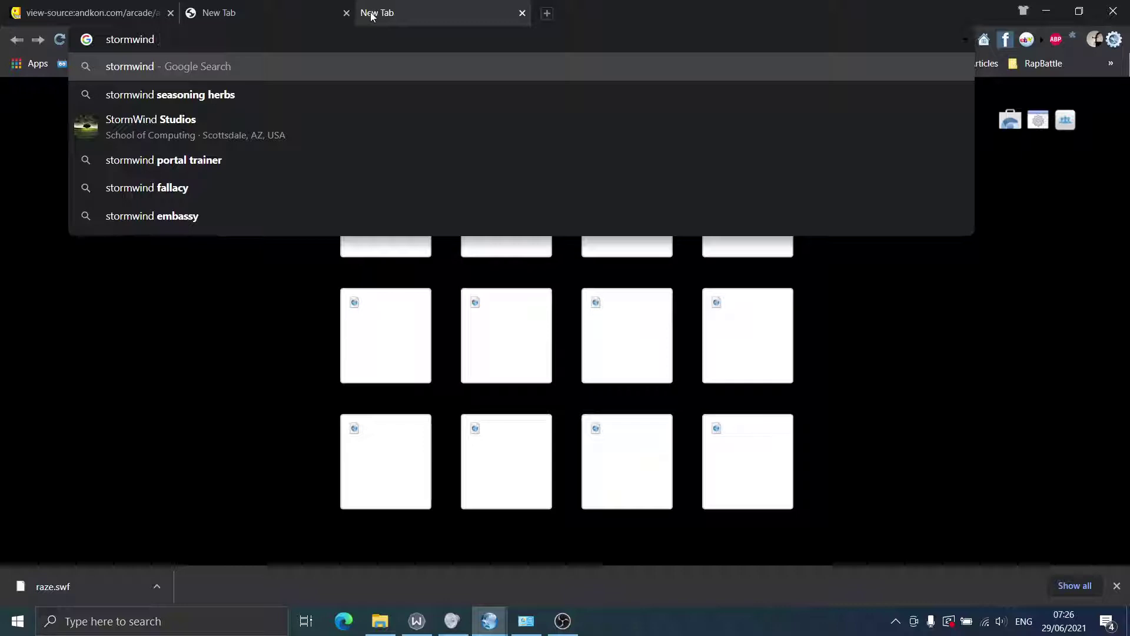
{"action": "type", "text": "s"}
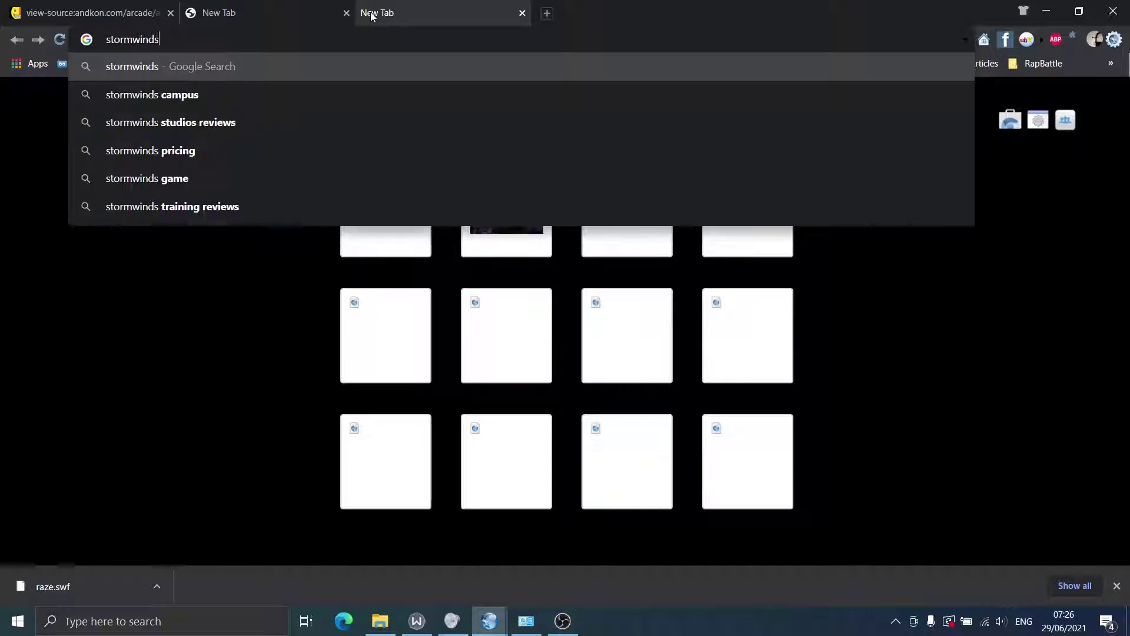
{"action": "type", "text": " kongerg"}
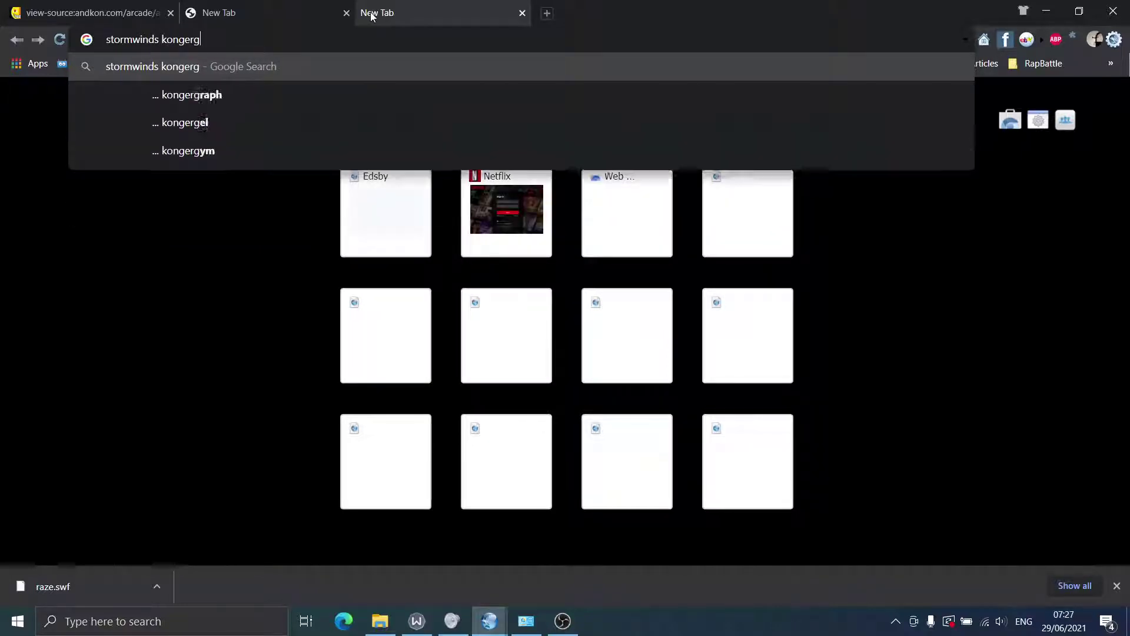
{"action": "type", "text": "ates"}
{"action": "key", "text": "Return"}
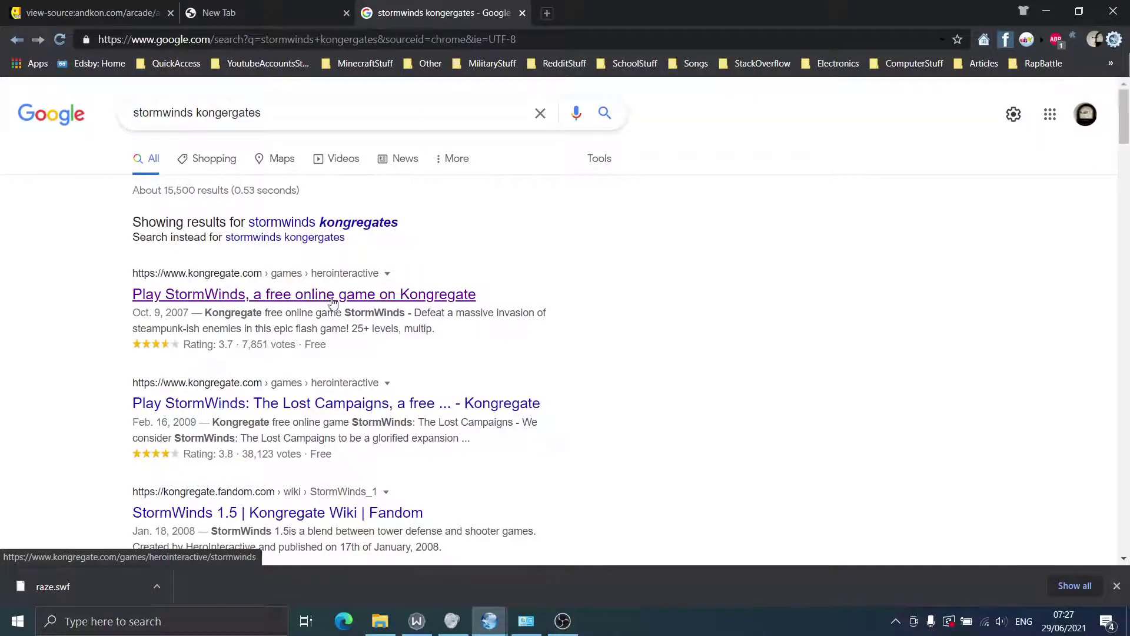
Step: Open the original StormWinds game page on Kongregate from the results and dismiss its sign-up prompt
{"action": "left_click", "coordinate": [335, 298]}
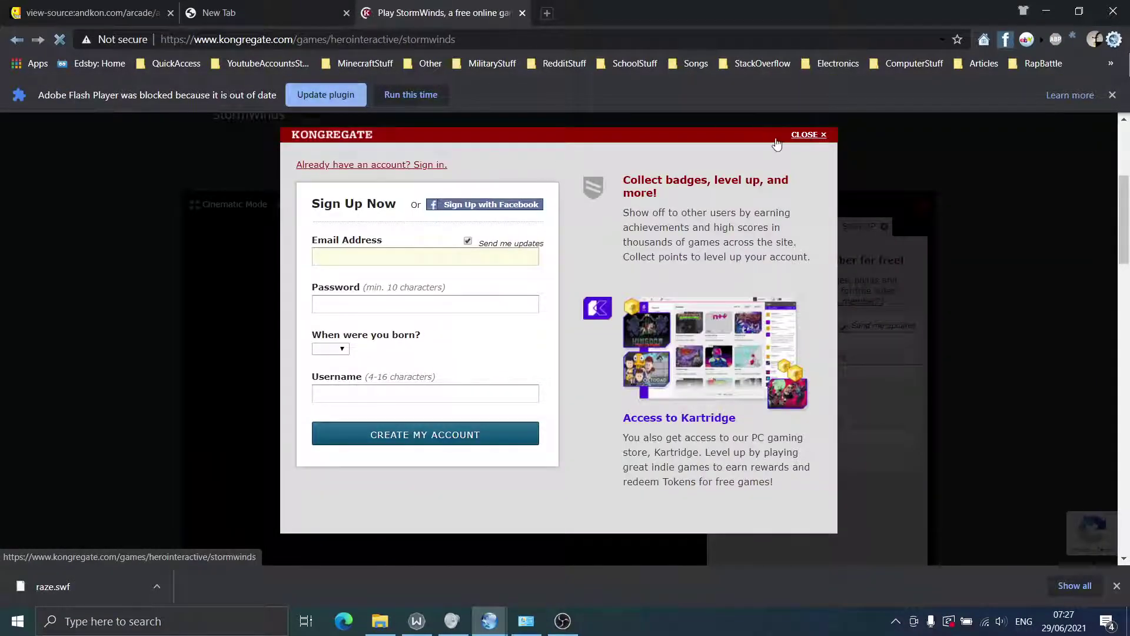
{"action": "left_click", "coordinate": [813, 134]}
{"action": "scroll", "coordinate": [373, 293], "scroll_direction": "down", "scroll_amount": 1}
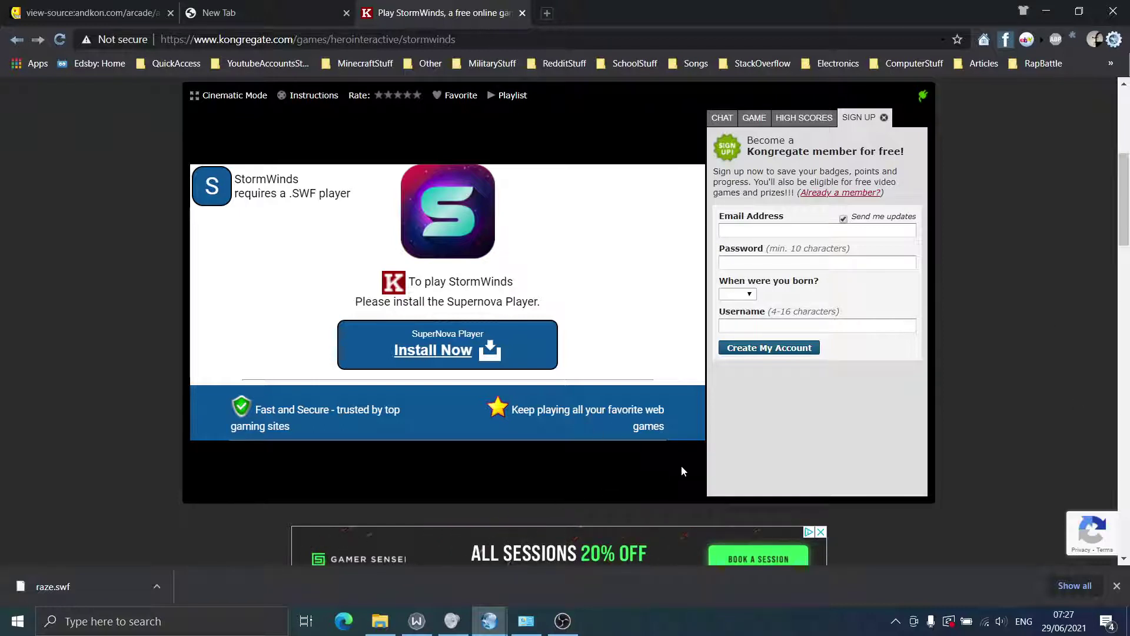
Step: Download the SuperNova Player installer from the game page and save it to the Desktop as SuperNovaSetup
{"action": "left_click", "coordinate": [434, 353]}
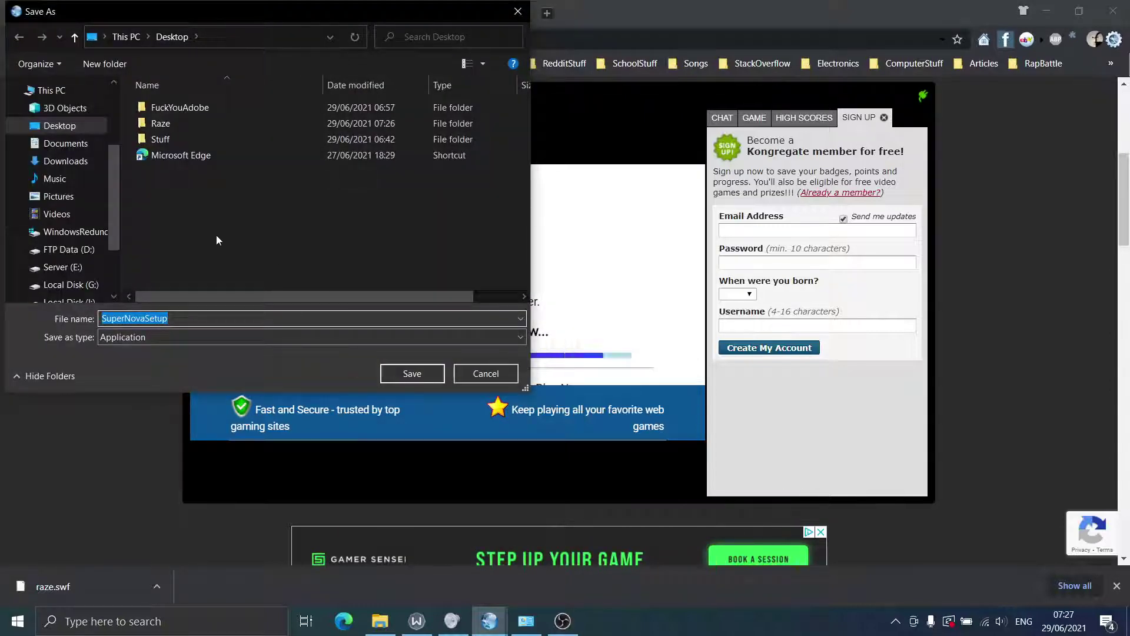
{"action": "left_click", "coordinate": [52, 133]}
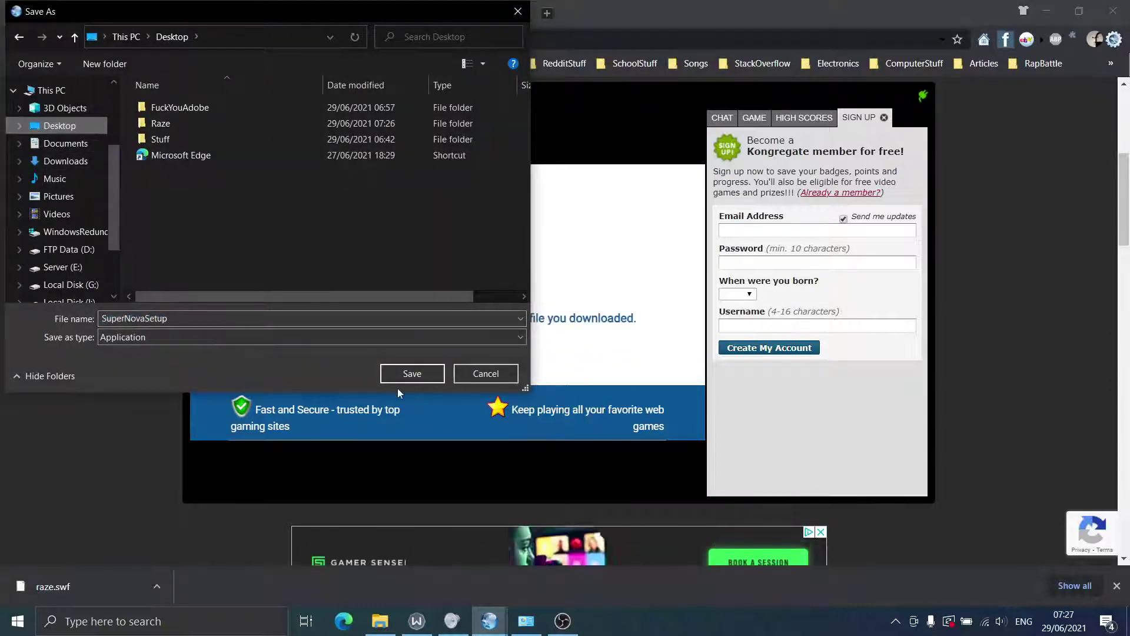
{"action": "left_click", "coordinate": [420, 374]}
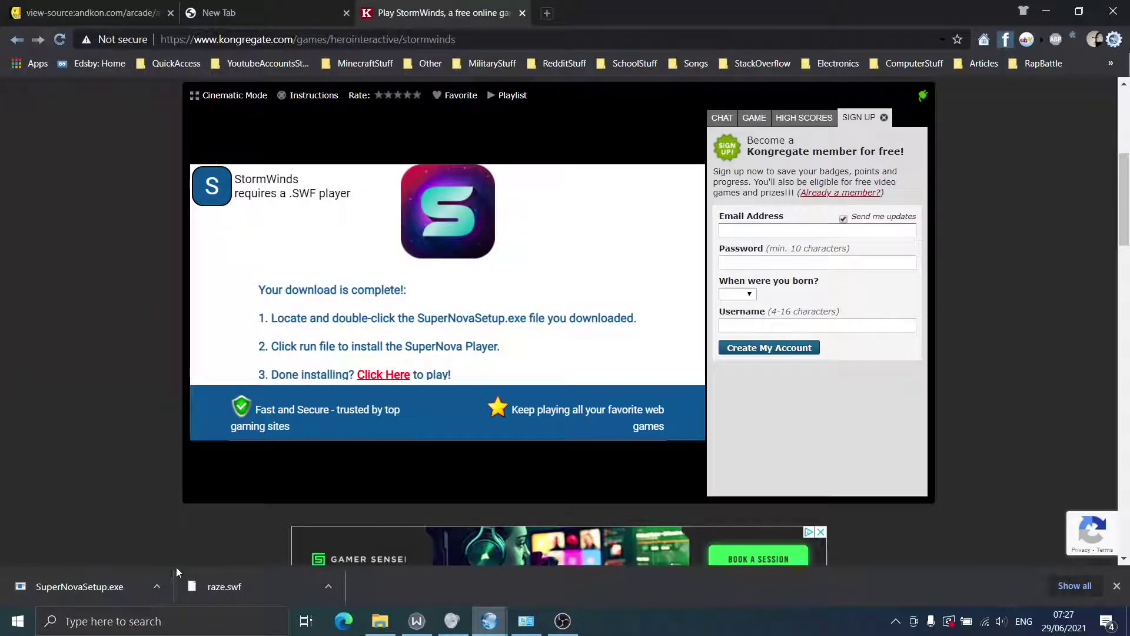
Step: Run the downloaded SuperNovaSetup.exe and accept the SuperNova Player licence agreement
{"action": "left_click", "coordinate": [157, 585]}
{"action": "left_click", "coordinate": [211, 423]}
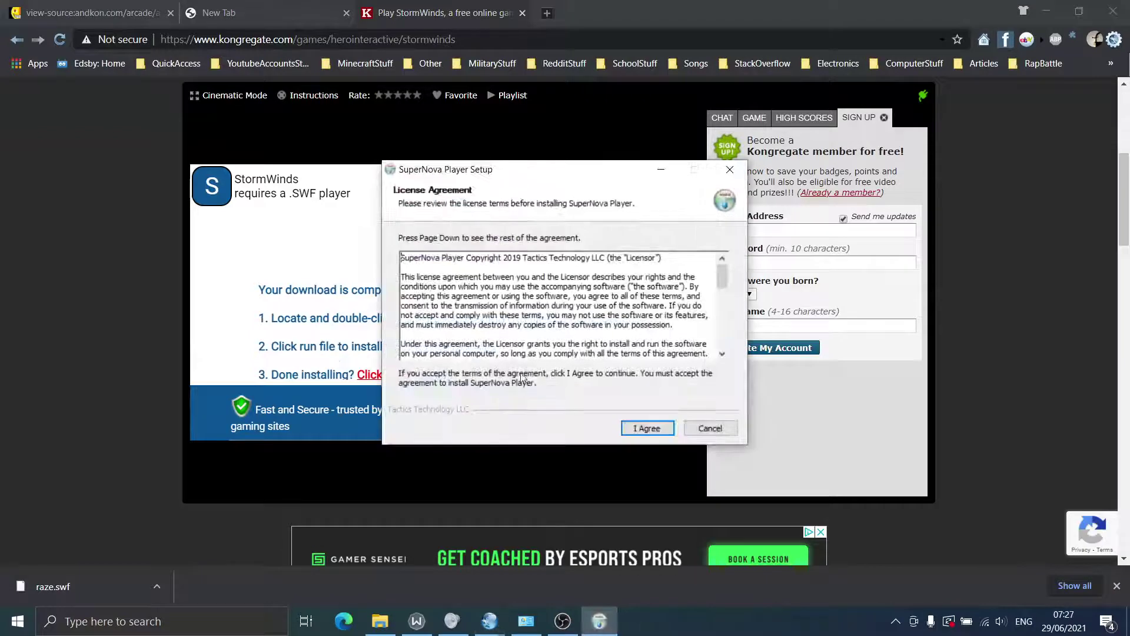
{"action": "left_click", "coordinate": [642, 425]}
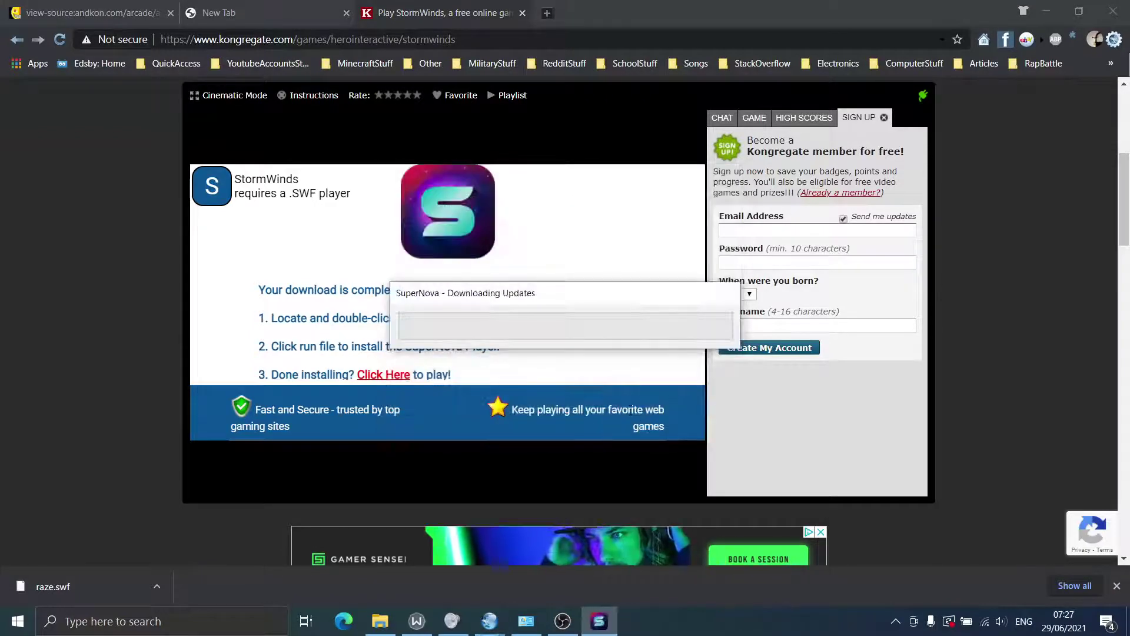
{"action": "left_click", "coordinate": [562, 621]}
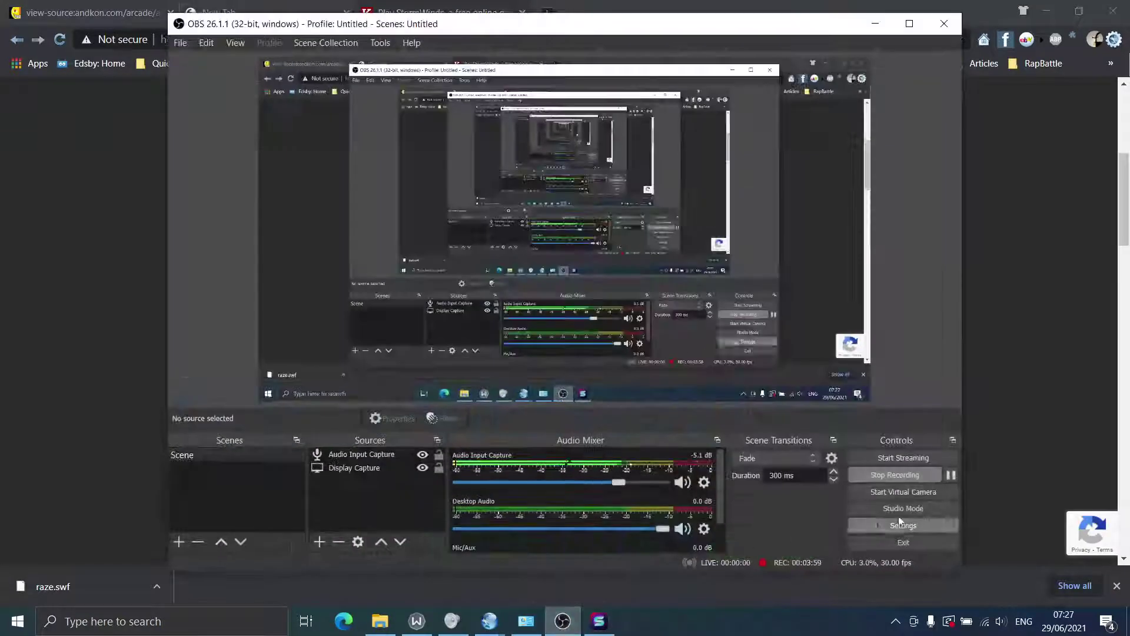
{"action": "left_click_drag", "start_coordinate": [686, 37], "coordinate": [677, 84]}
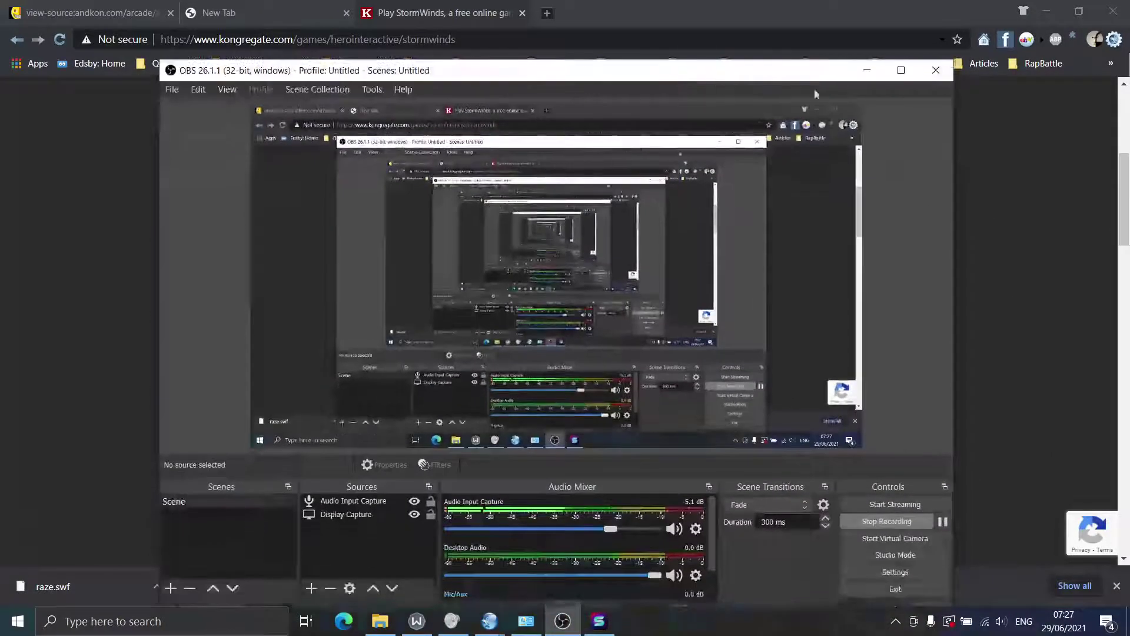
{"action": "left_click", "coordinate": [864, 74]}
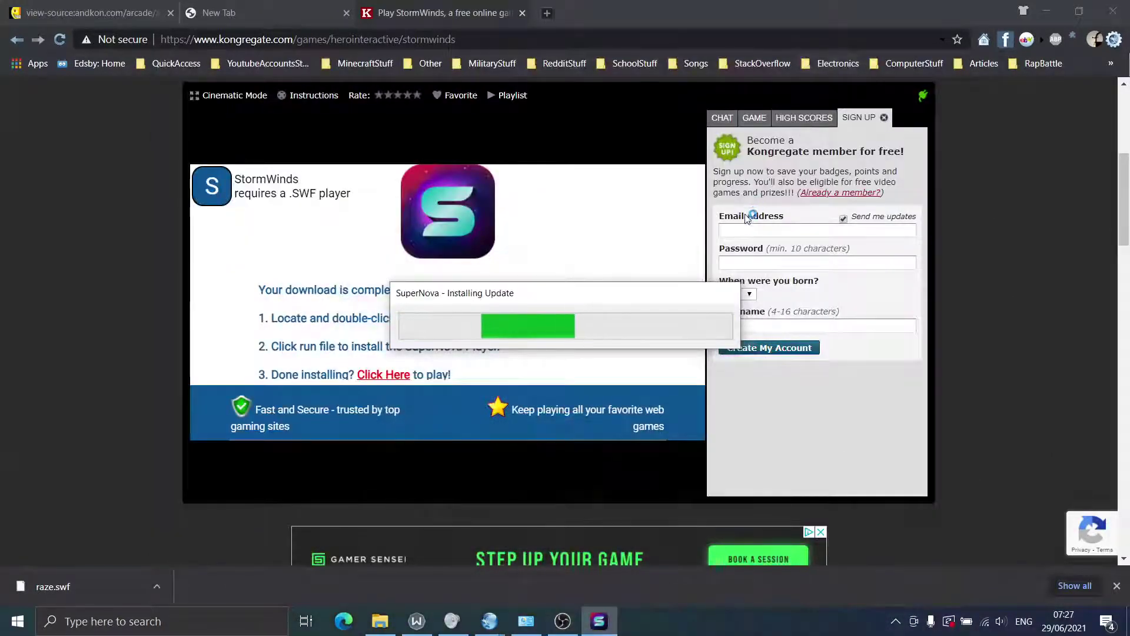
{"action": "left_click", "coordinate": [563, 621]}
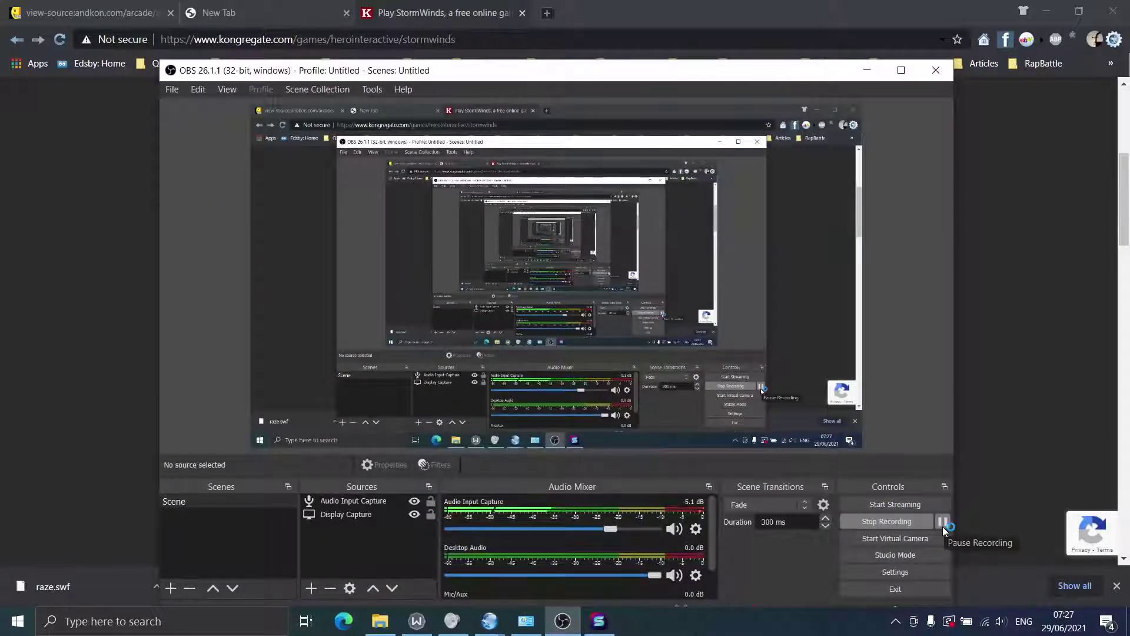
{"action": "left_click", "coordinate": [943, 527]}
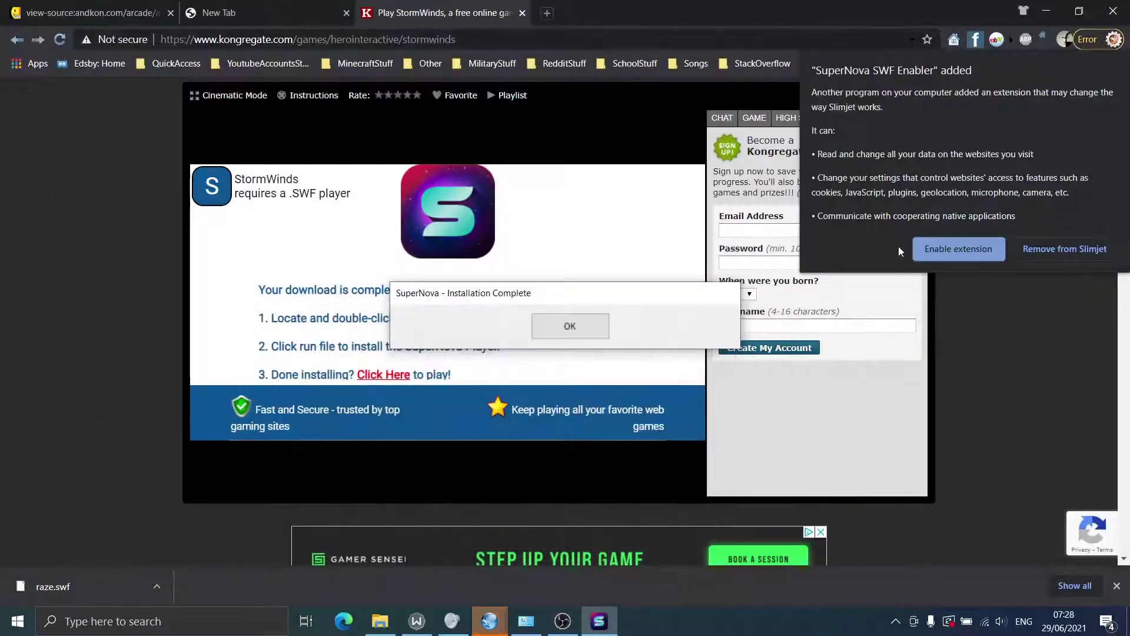
Step: Finish the SuperNova installation and enable the SuperNova SWF Enabler extension in the browser
{"action": "left_click", "coordinate": [581, 331]}
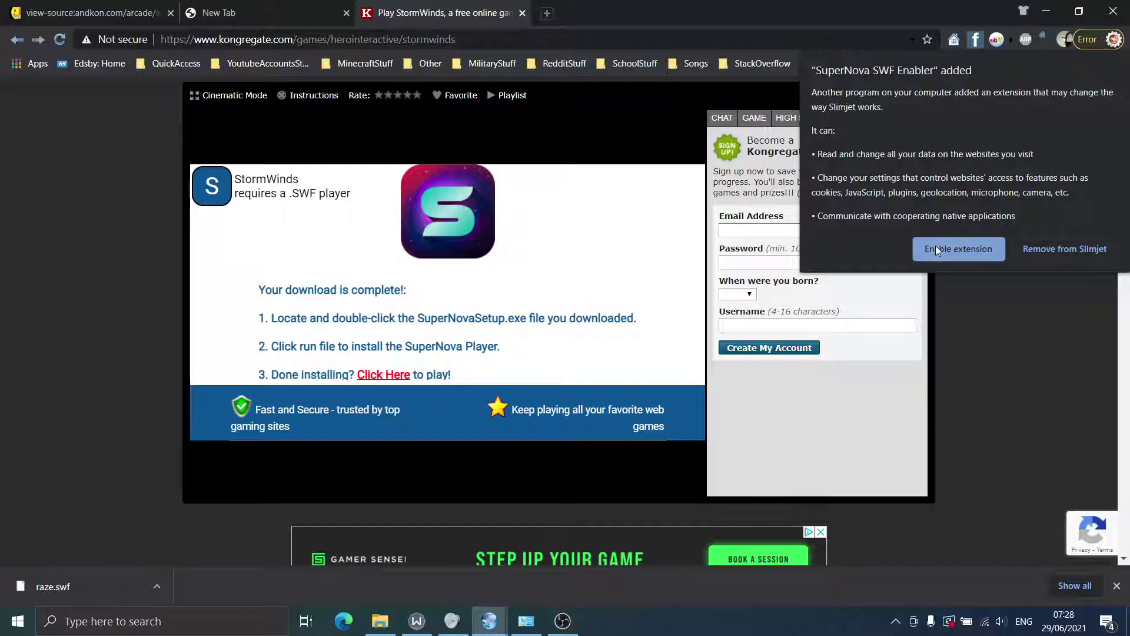
{"action": "left_click", "coordinate": [949, 256]}
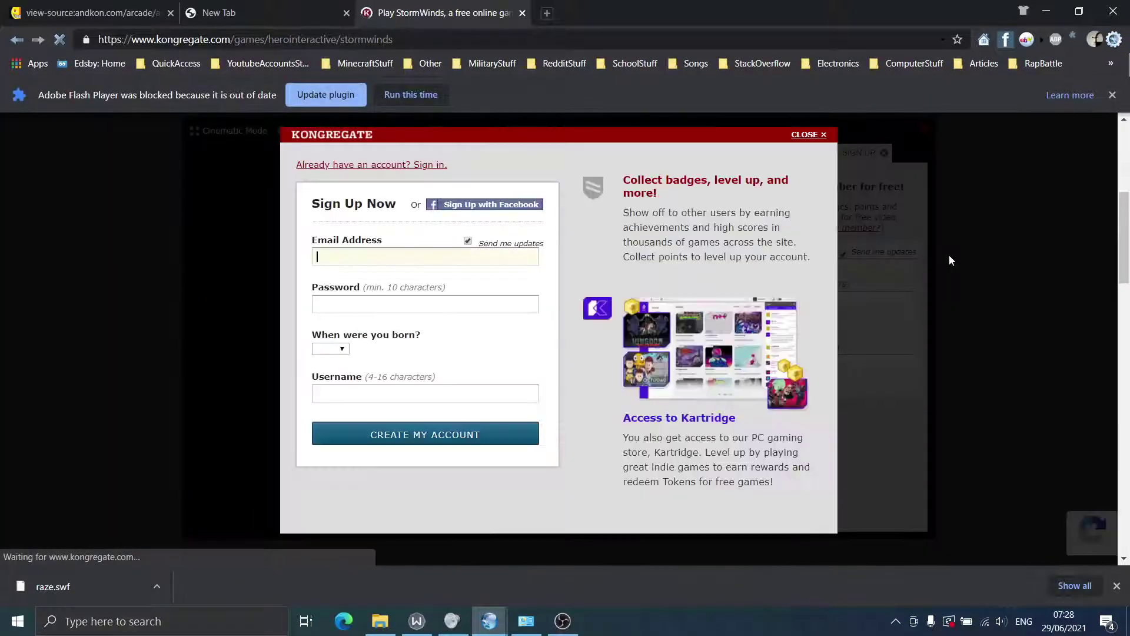
Step: Dismiss the Kongregate sign-up prompt and go through the SuperNova Player install request on the StormWinds page
{"action": "left_click", "coordinate": [811, 136]}
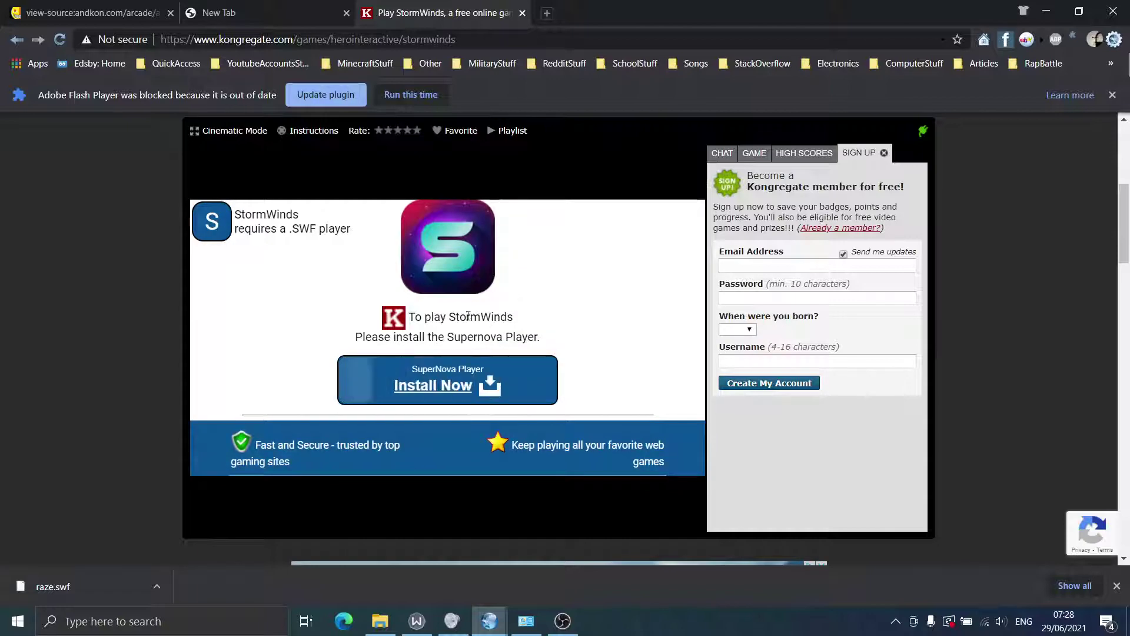
{"action": "left_click", "coordinate": [460, 377]}
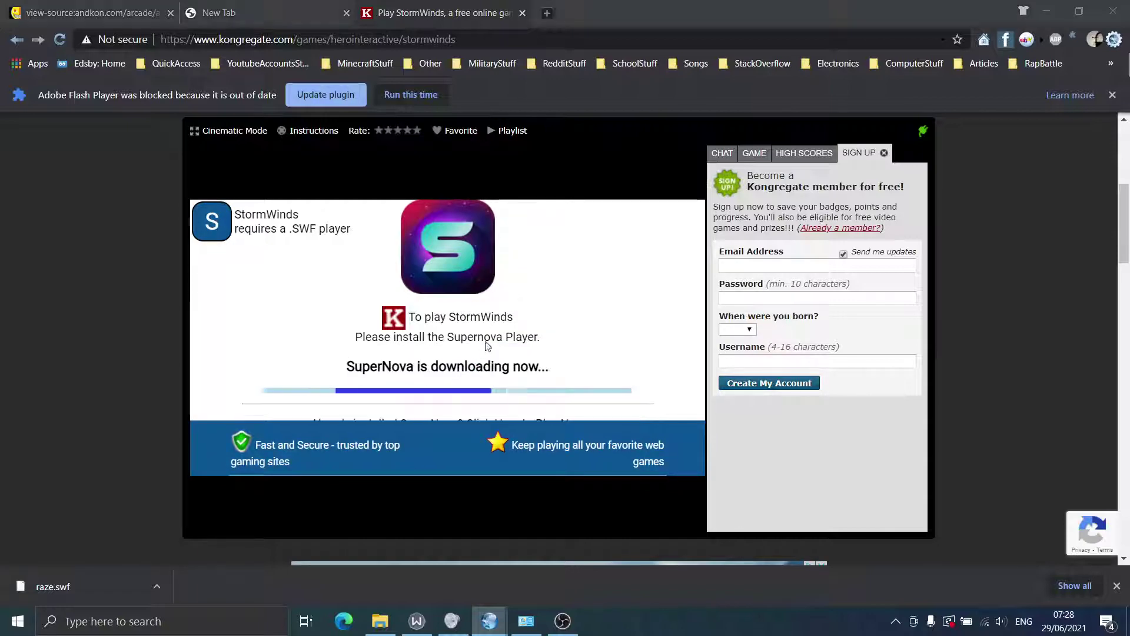
{"action": "left_click", "coordinate": [498, 371]}
{"action": "scroll", "coordinate": [520, 331], "scroll_direction": "down", "scroll_amount": 1}
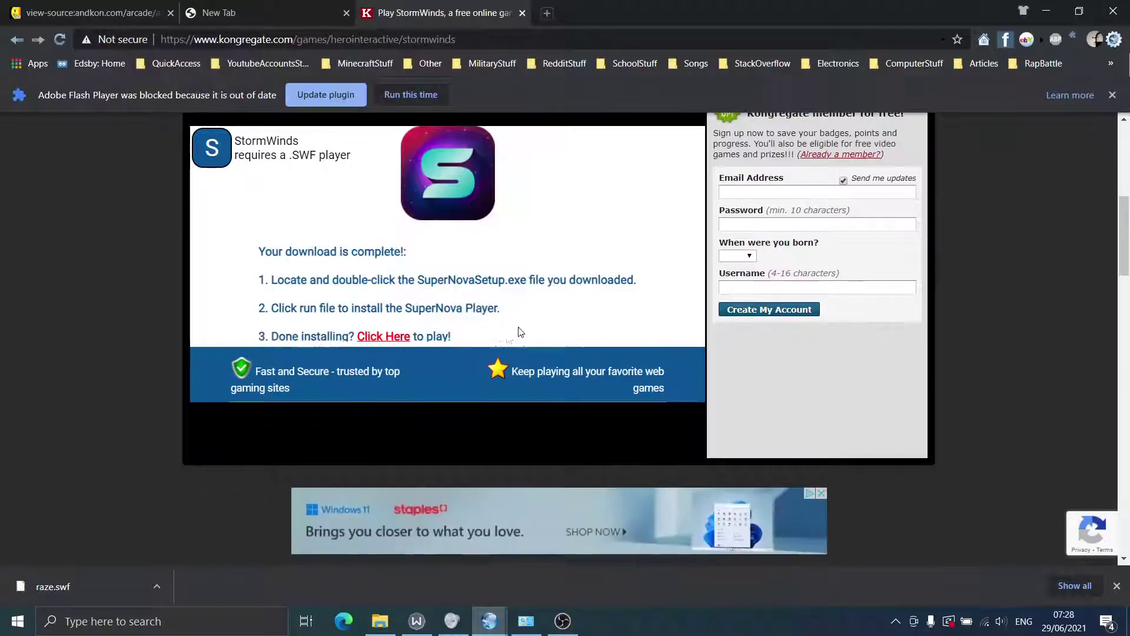
Step: Confirm that the installation is done and open StormWinds in the SuperNova Launcher
{"action": "left_click", "coordinate": [383, 337]}
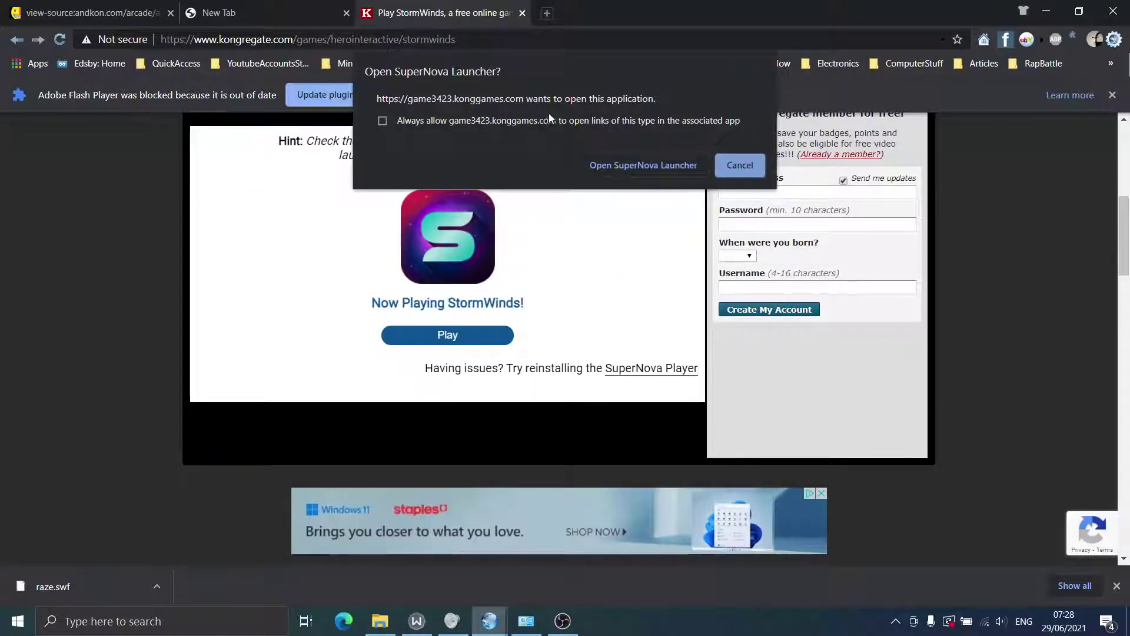
{"action": "left_click", "coordinate": [621, 164]}
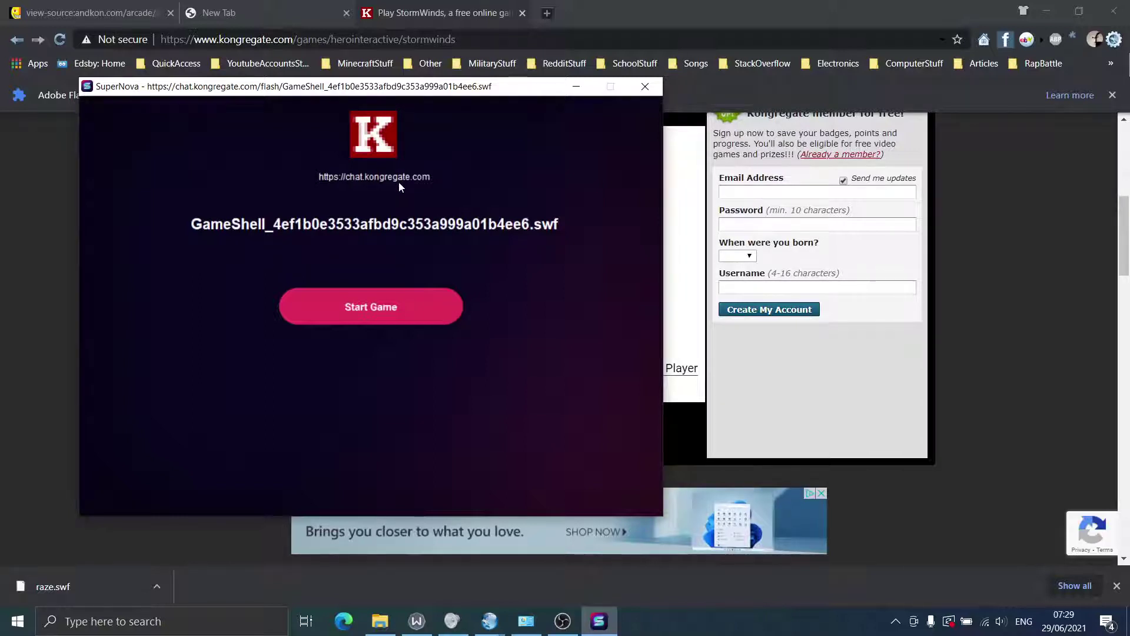
{"action": "left_click_drag", "start_coordinate": [168, 93], "coordinate": [188, 90]}
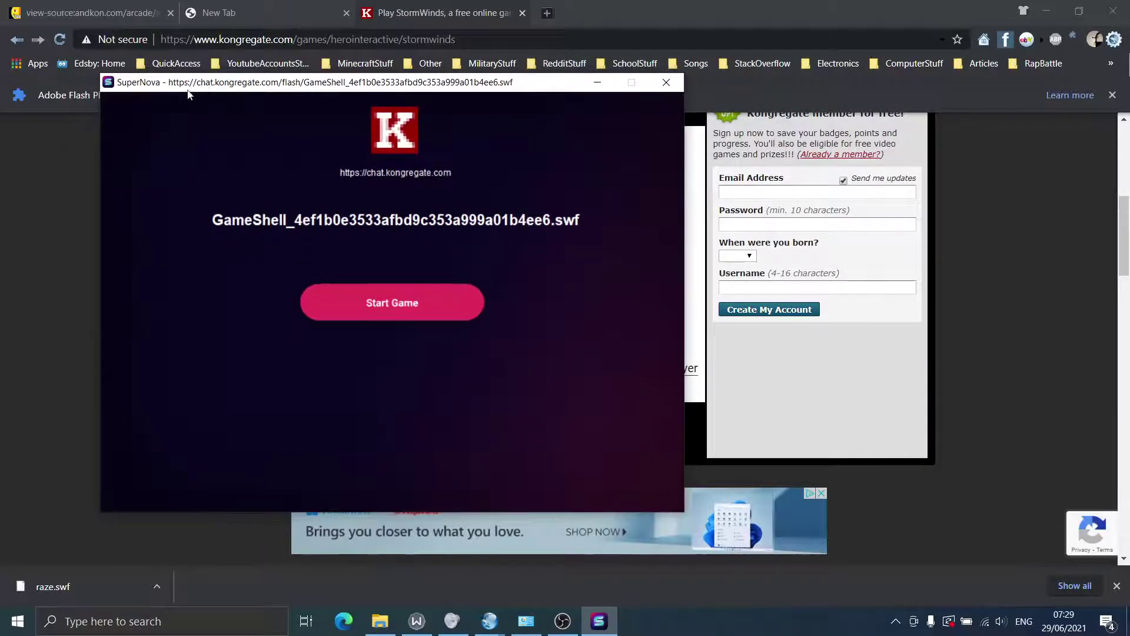
{"action": "left_click", "coordinate": [562, 621]}
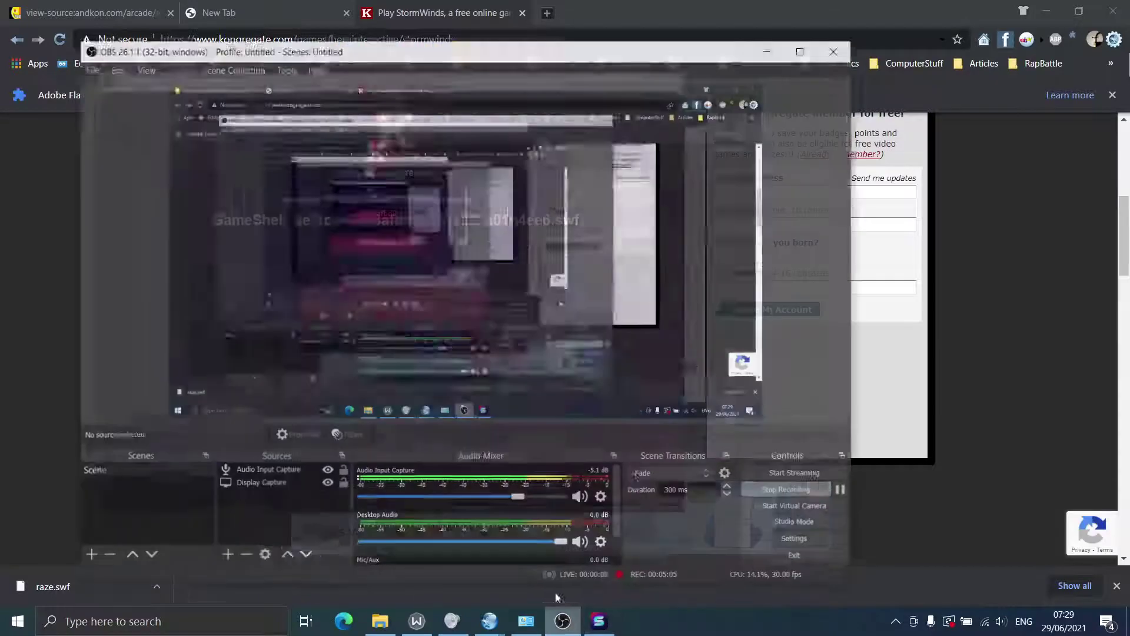
{"action": "left_click", "coordinate": [842, 479]}
{"action": "left_click", "coordinate": [842, 479]}
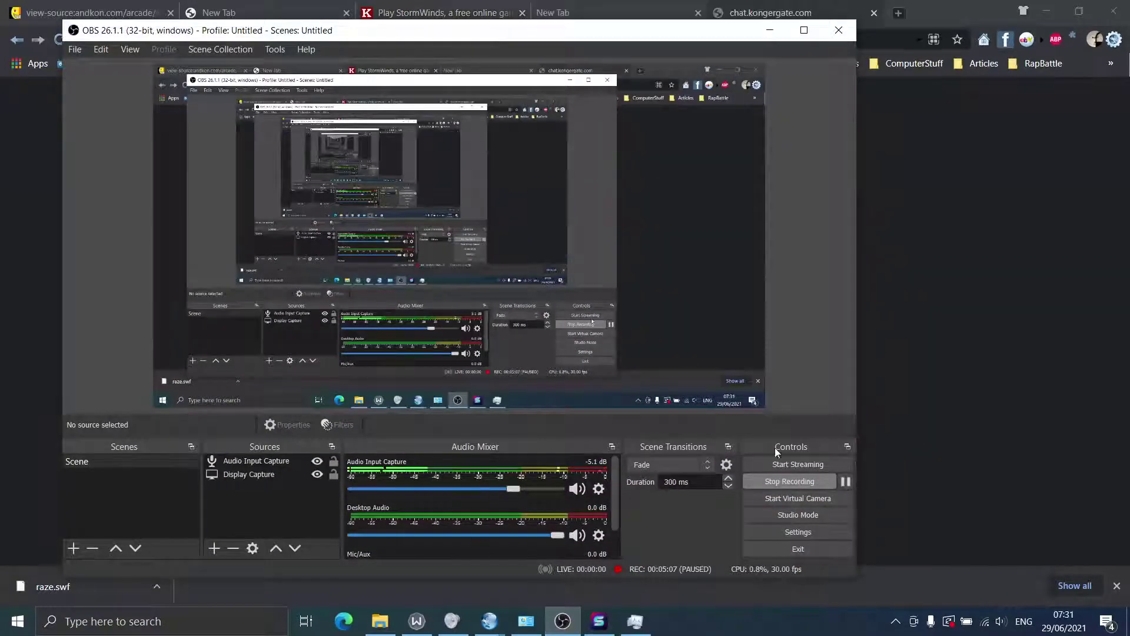
{"action": "left_click_drag", "start_coordinate": [549, 29], "coordinate": [754, 146]}
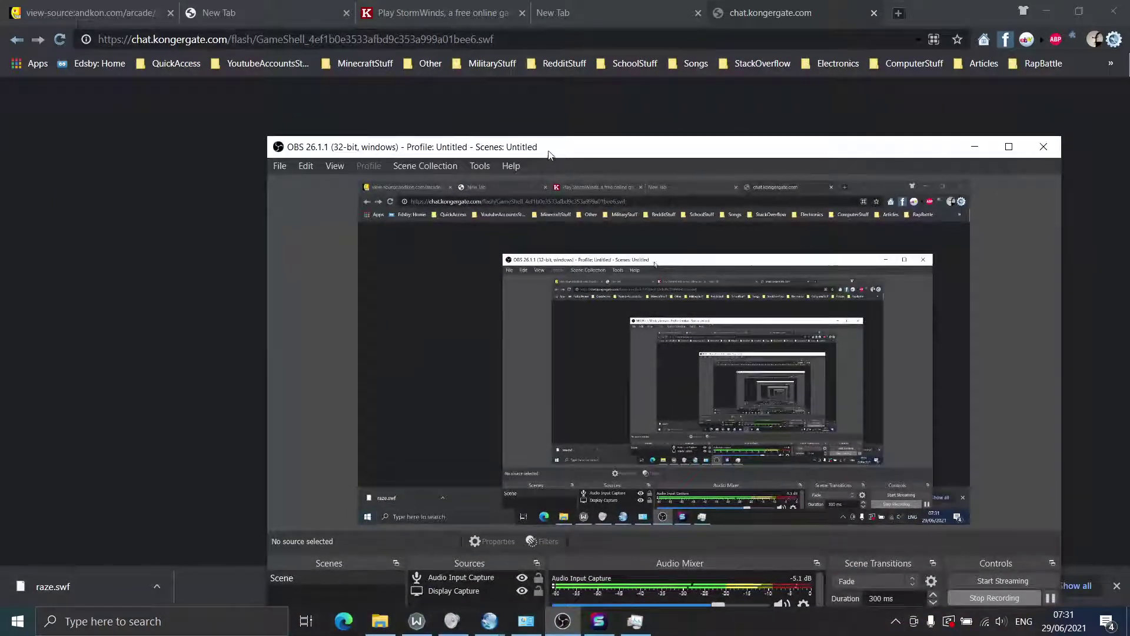
{"action": "left_click", "coordinate": [971, 148]}
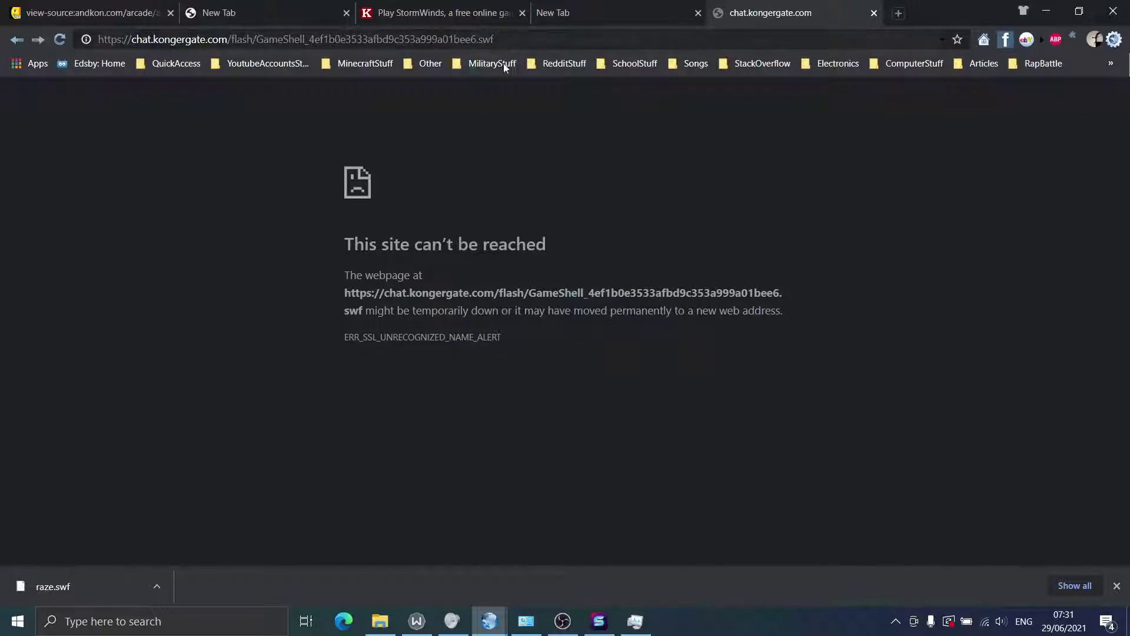
{"action": "left_click", "coordinate": [543, 41]}
{"action": "key", "text": "ctrl+c"}
{"action": "key", "text": "Return"}
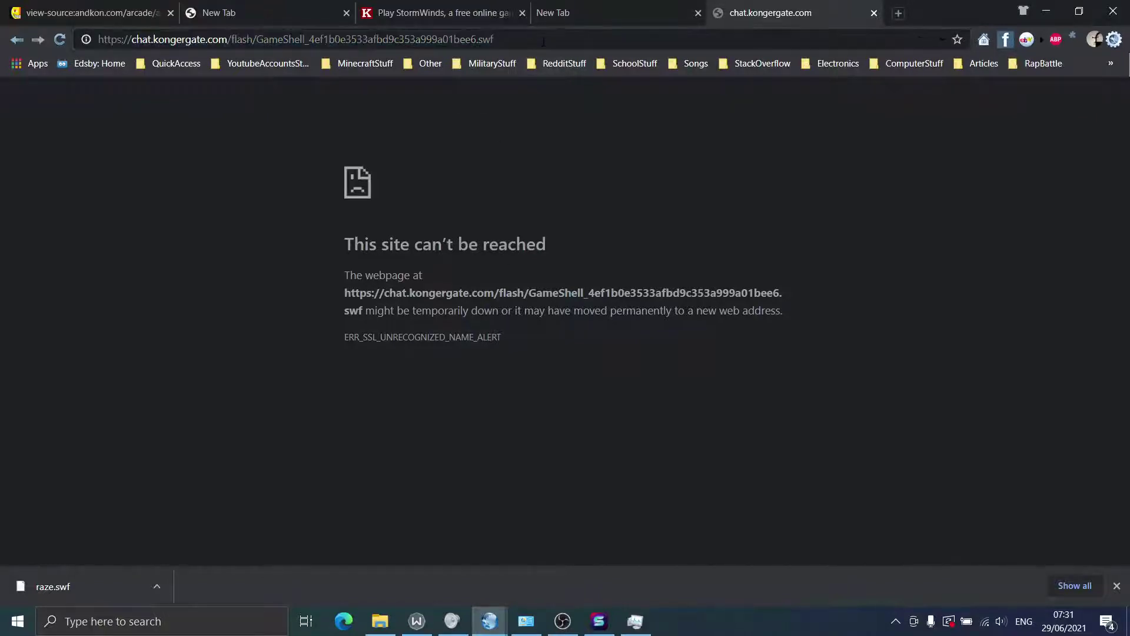
{"action": "left_click", "coordinate": [897, 13]}
{"action": "type", "text": "http://www.macromedia.com/shockwave/download/index.cgi?P1_Prod_Version=ShockwaveFlash\""}
{"action": "key", "text": "Return"}
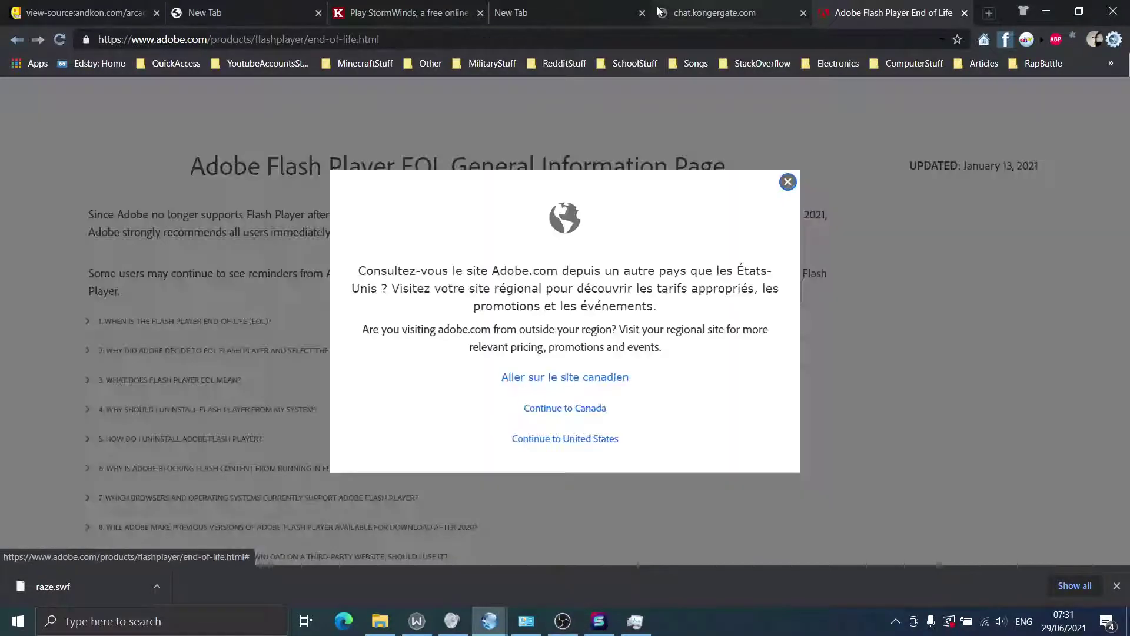
Step: Try to load the GameShell SWF address from the chat.kongergate.com tab directly in the Adobe Flash Player tab
{"action": "left_click", "coordinate": [633, 13]}
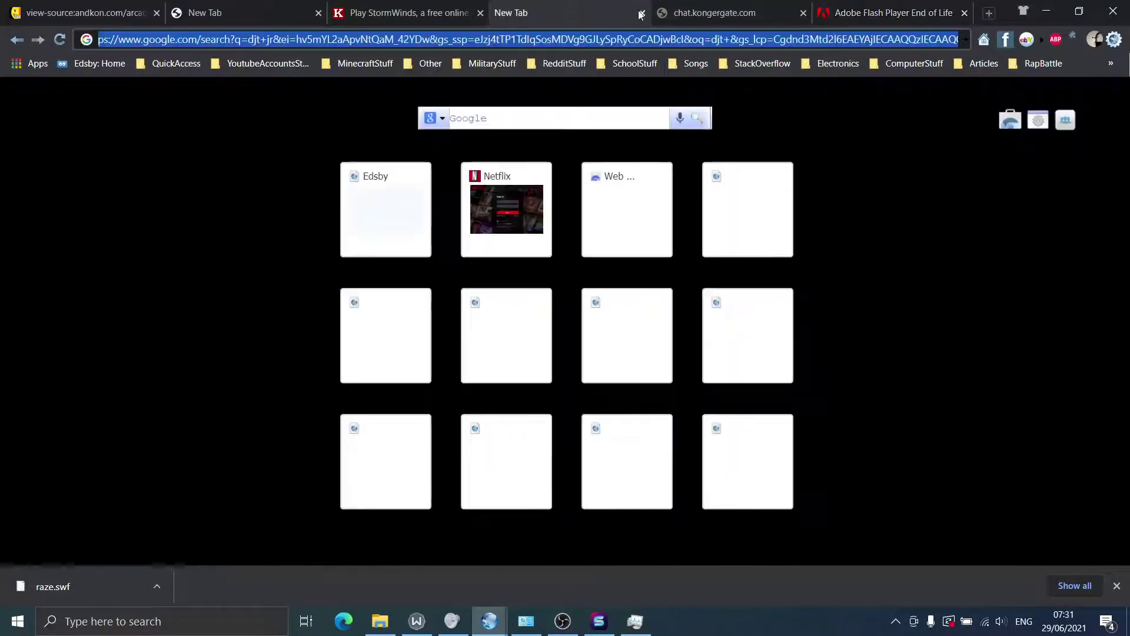
{"action": "left_click", "coordinate": [694, 12]}
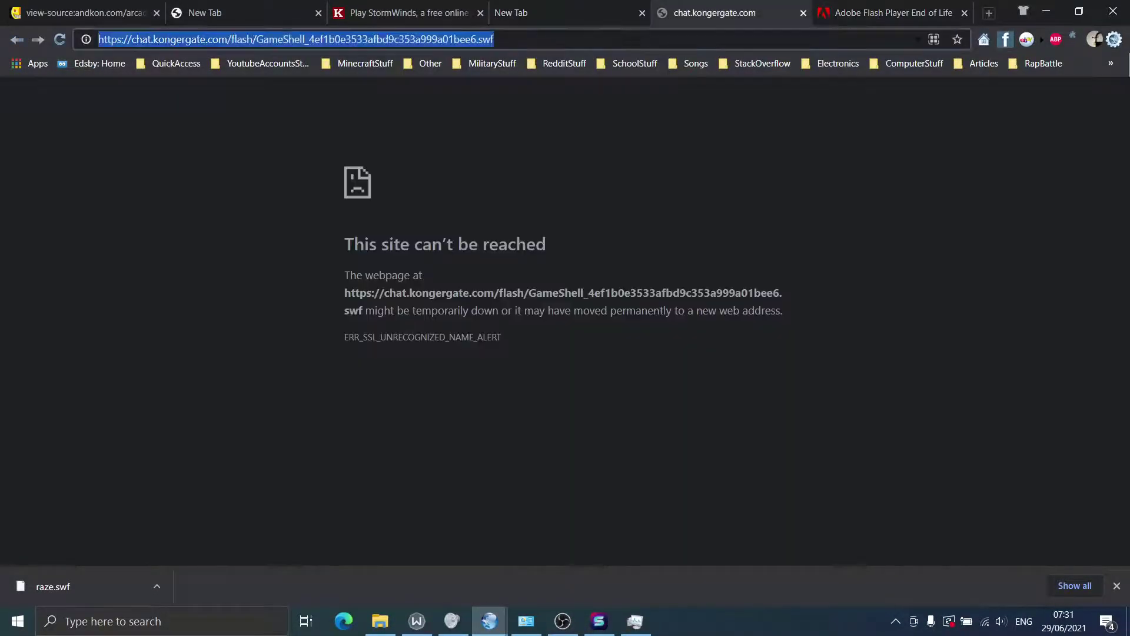
{"action": "left_click", "coordinate": [839, 22]}
{"action": "left_click", "coordinate": [799, 39]}
{"action": "key", "text": "ctrl+v"}
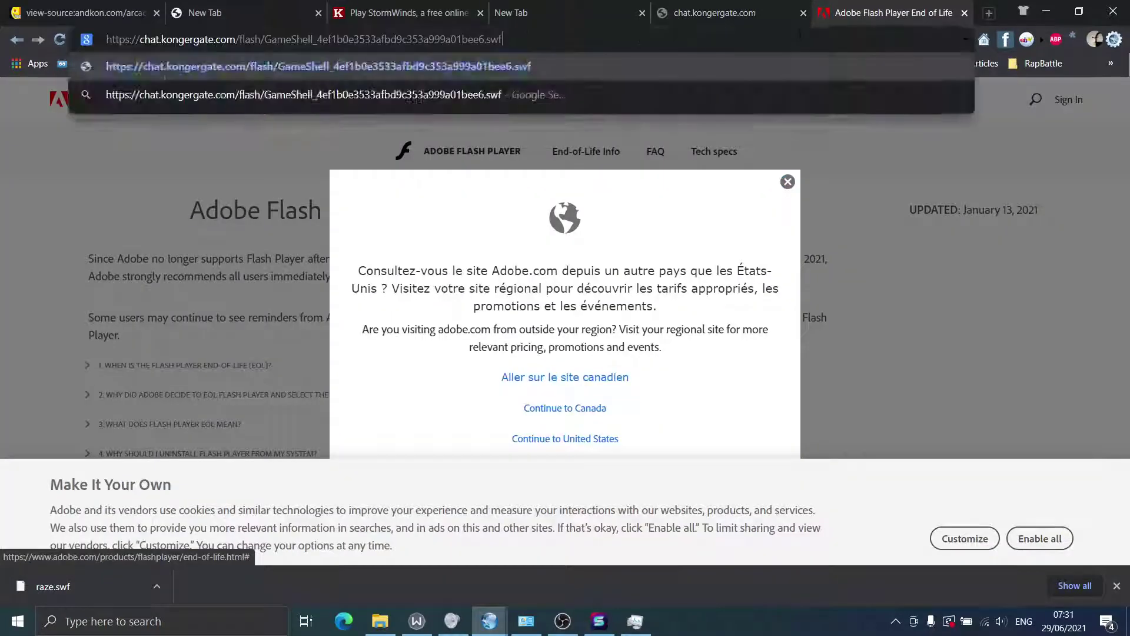
{"action": "key", "text": "Return"}
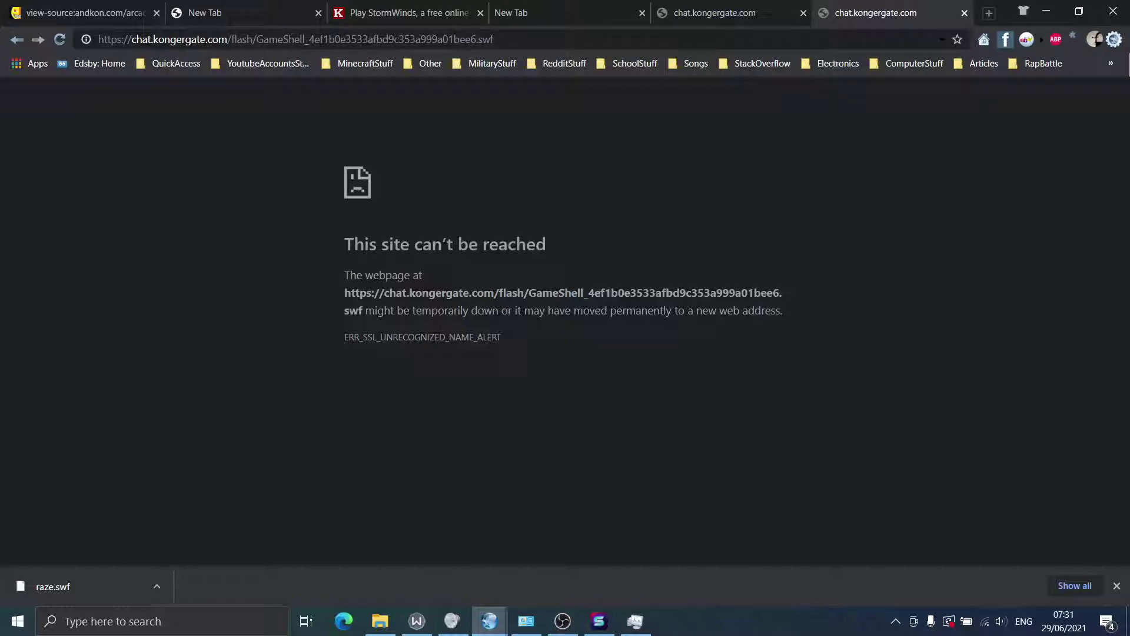
Step: Minimise the browser and start the GameShell game in the SuperNova window
{"action": "left_click", "coordinate": [1039, 19]}
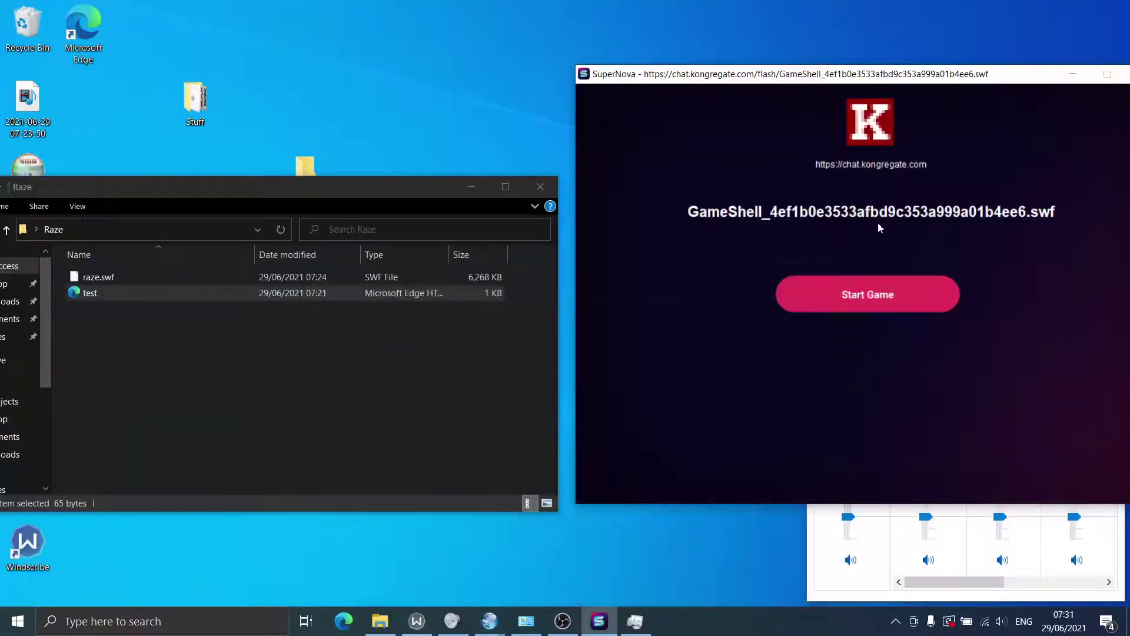
{"action": "left_click_drag", "start_coordinate": [904, 85], "coordinate": [622, 75]}
{"action": "left_click", "coordinate": [606, 297]}
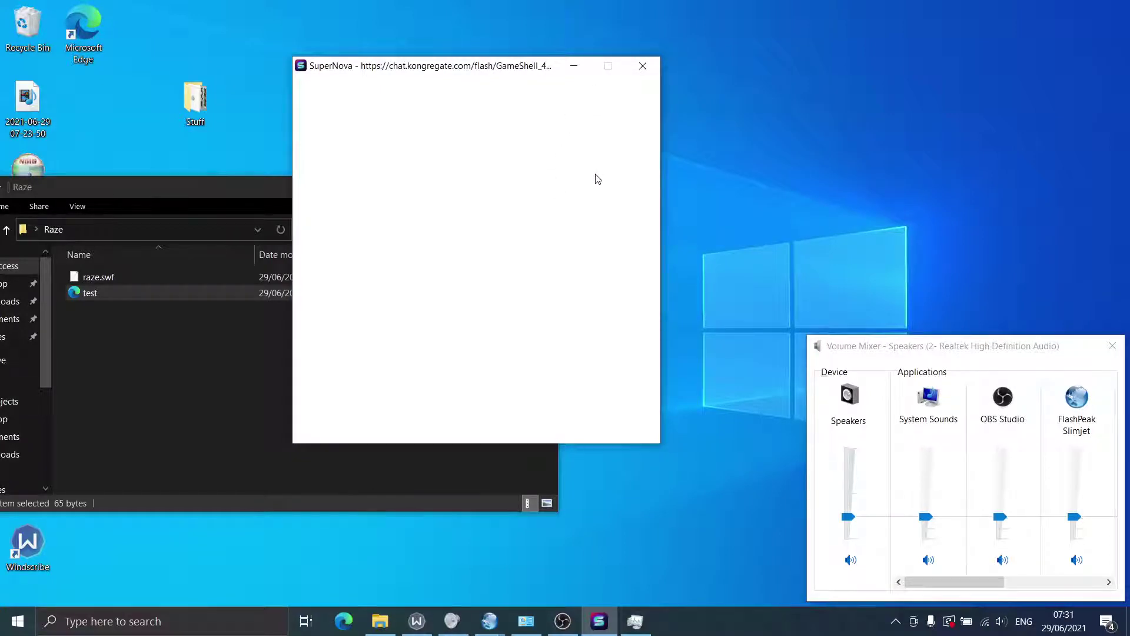
{"action": "left_click_drag", "start_coordinate": [509, 72], "coordinate": [638, 72]}
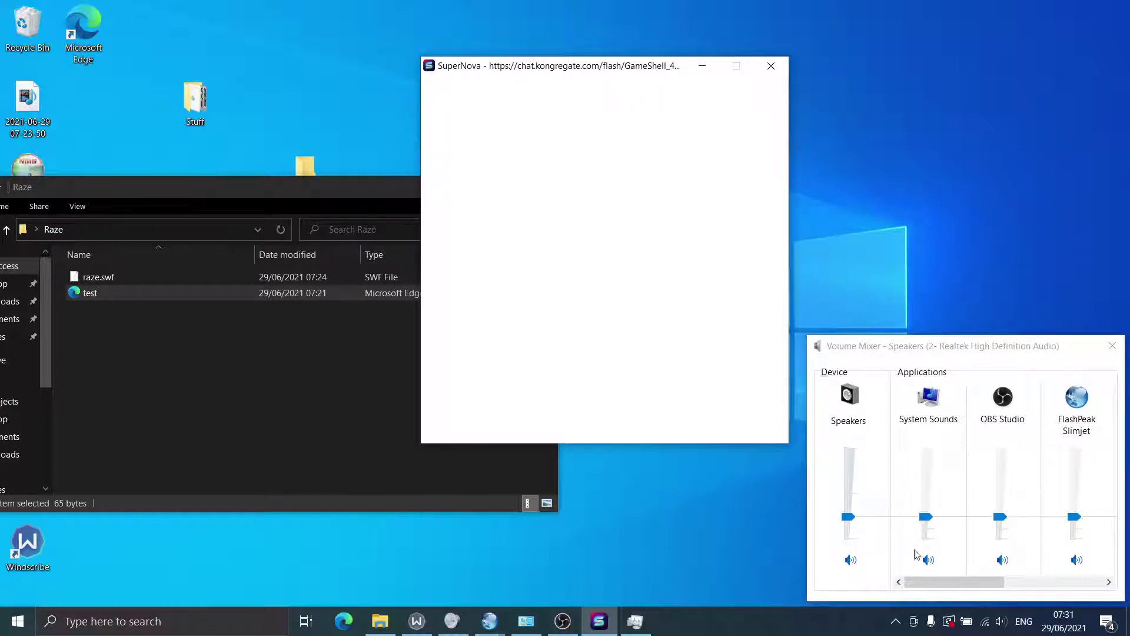
Step: Check the computer's Wi-Fi connection and close the SuperNova game window
{"action": "left_click", "coordinate": [985, 625]}
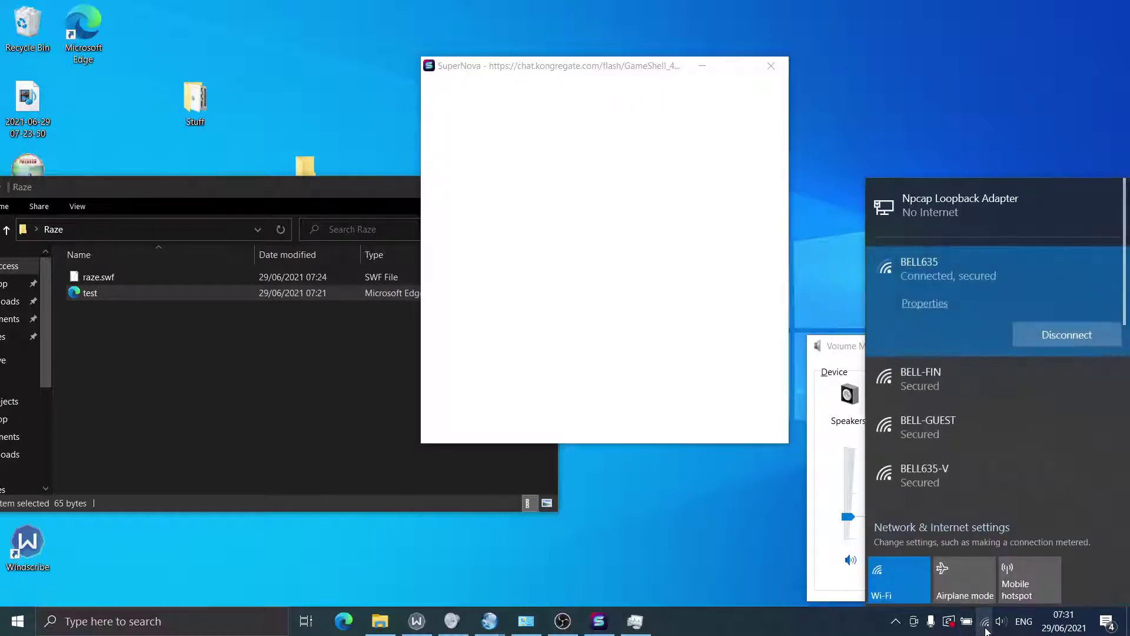
{"action": "left_click", "coordinate": [985, 626]}
{"action": "left_click", "coordinate": [575, 283]}
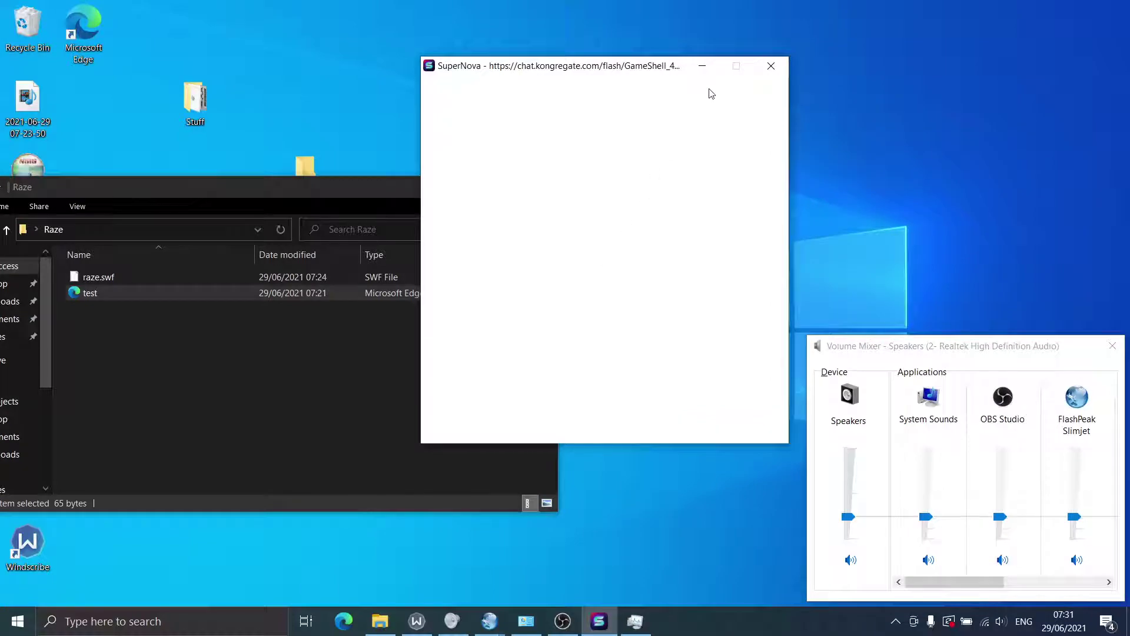
{"action": "left_click", "coordinate": [771, 66]}
Step: Minimise OBS and view the embedded game page test.htm in the browser
{"action": "left_click", "coordinate": [574, 630]}
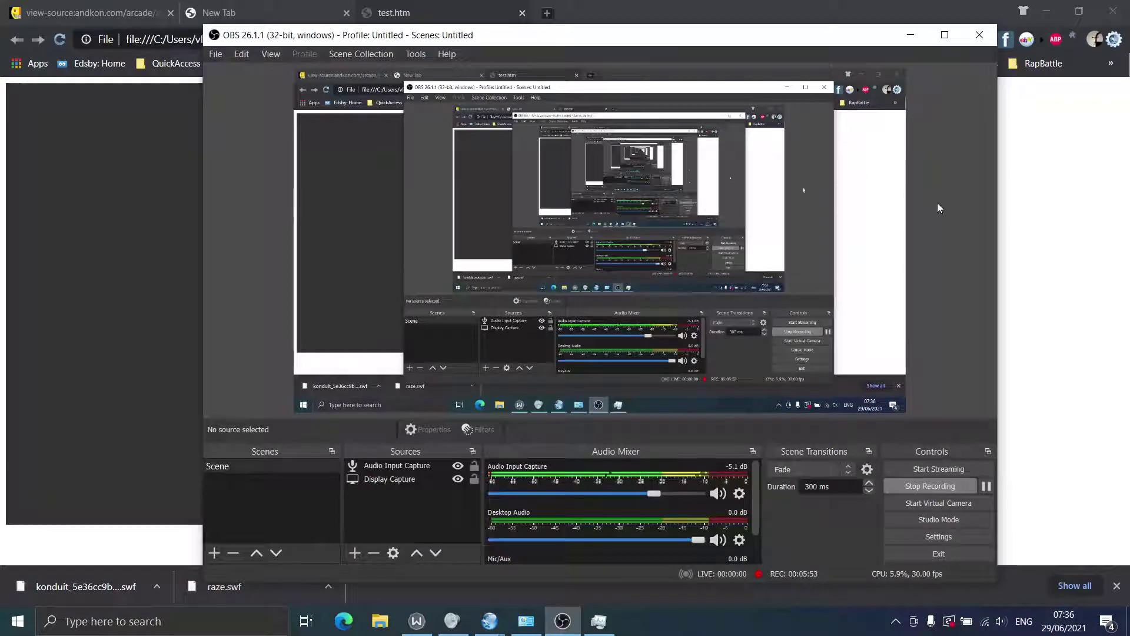
{"action": "left_click", "coordinate": [911, 35]}
{"action": "left_click", "coordinate": [547, 13]}
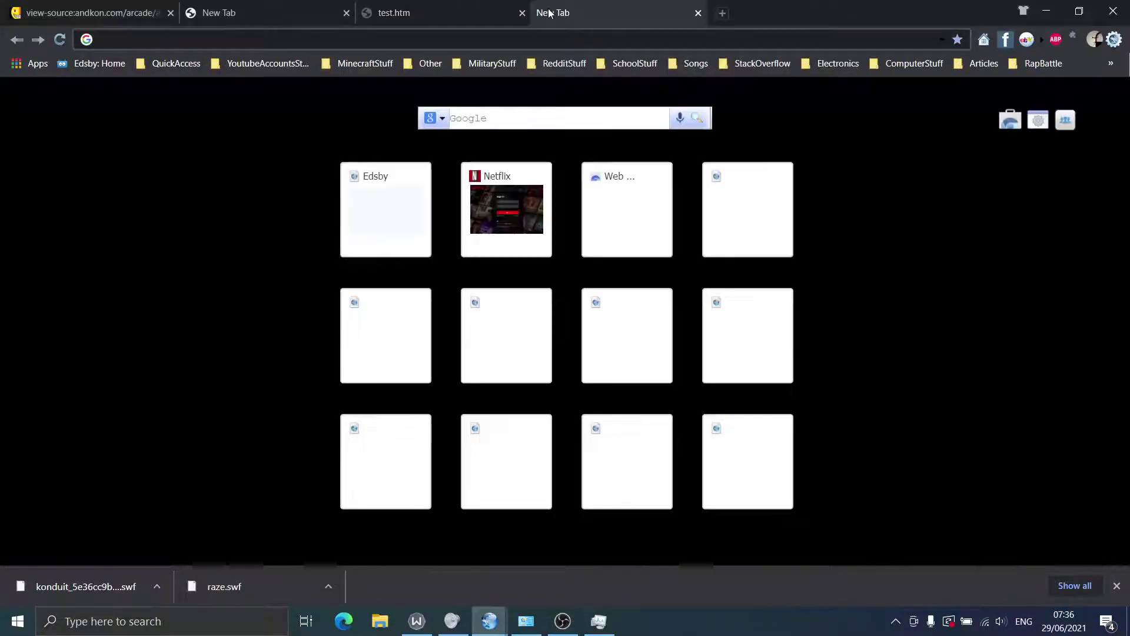
{"action": "left_click", "coordinate": [470, 12]}
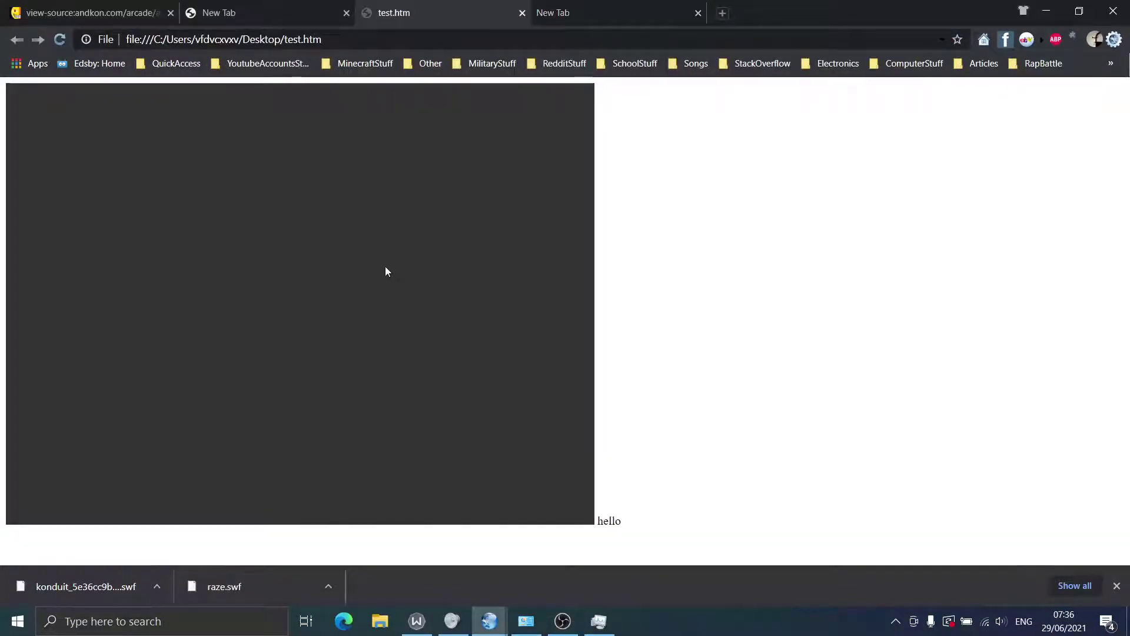
{"action": "left_click", "coordinate": [583, 18]}
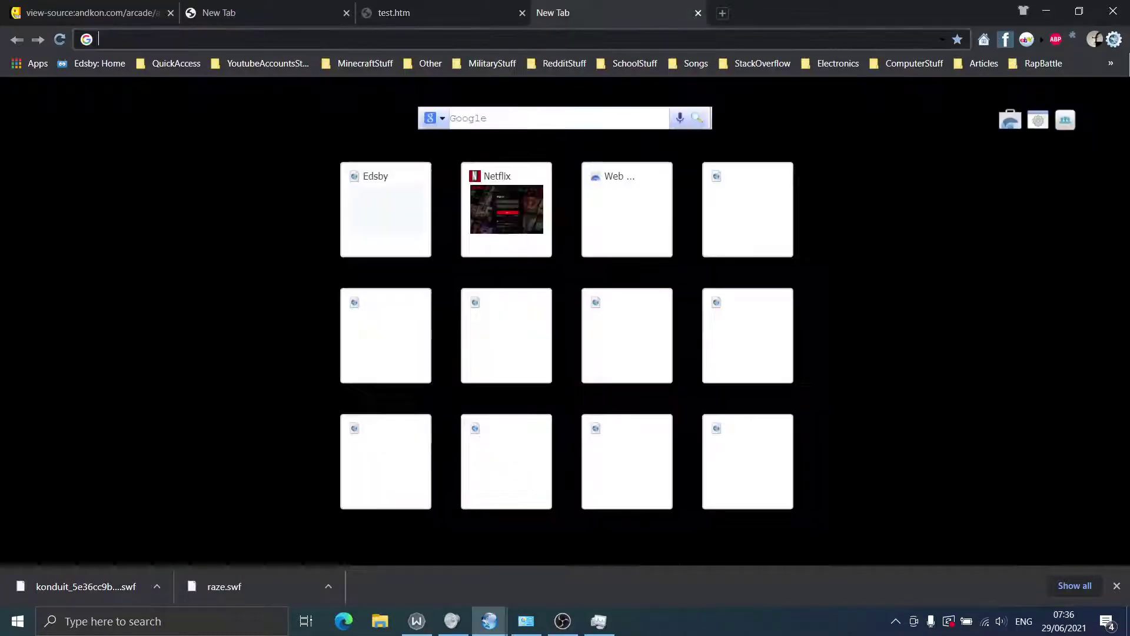
{"action": "type", "text": "ko"}
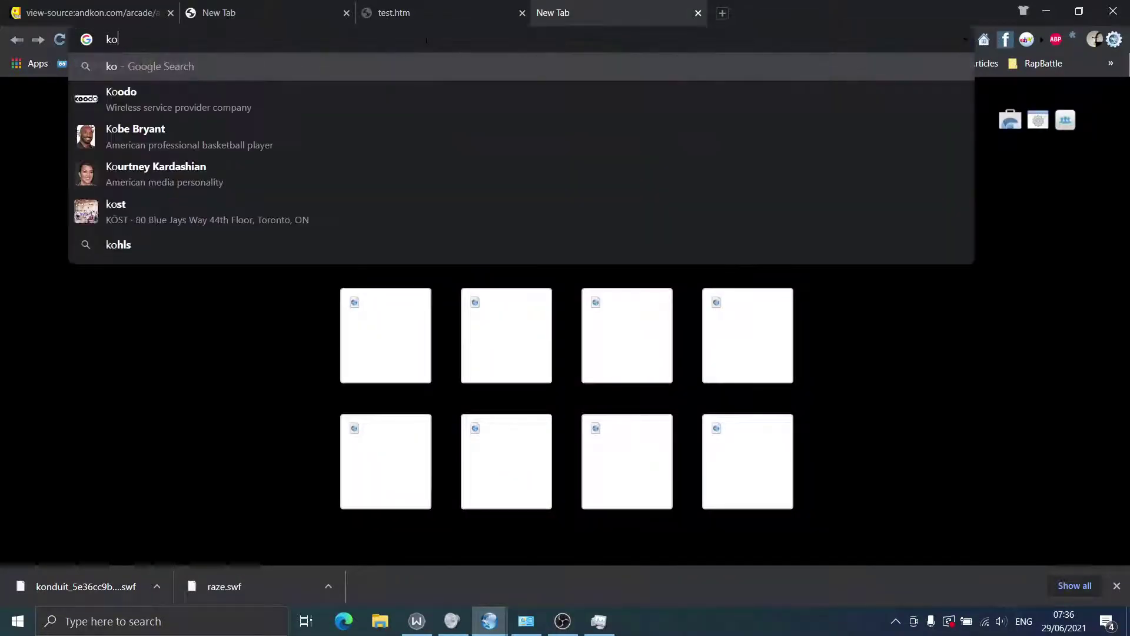
{"action": "key", "text": "BackSpace"}
{"action": "key", "text": "BackSpace"}
{"action": "type", "text": "stor"}
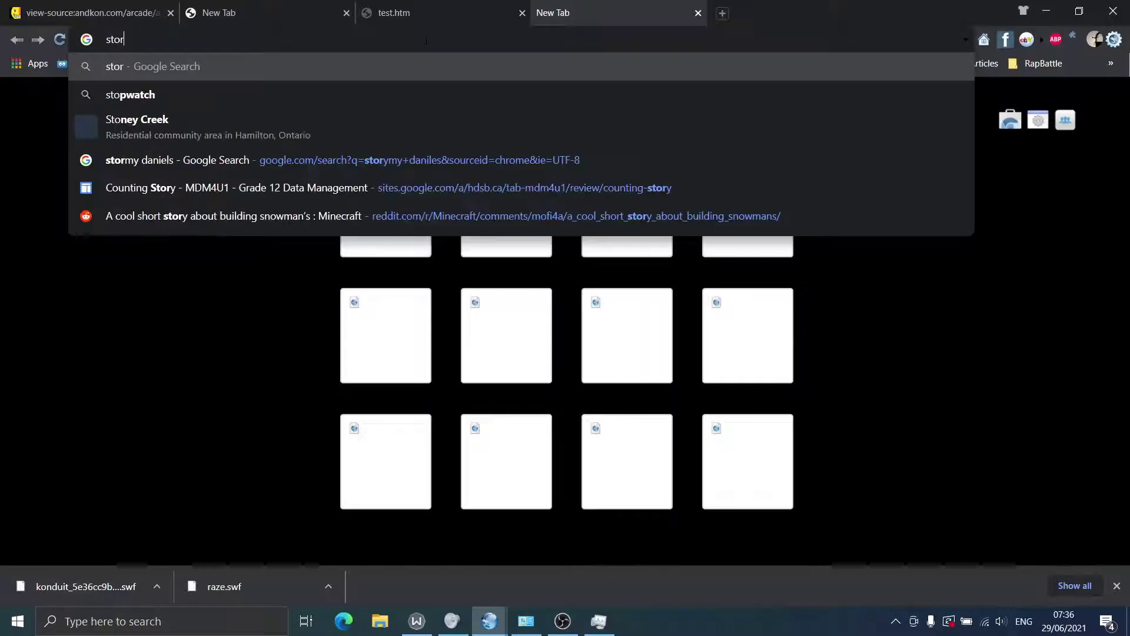
{"action": "type", "text": "mwinds kon"}
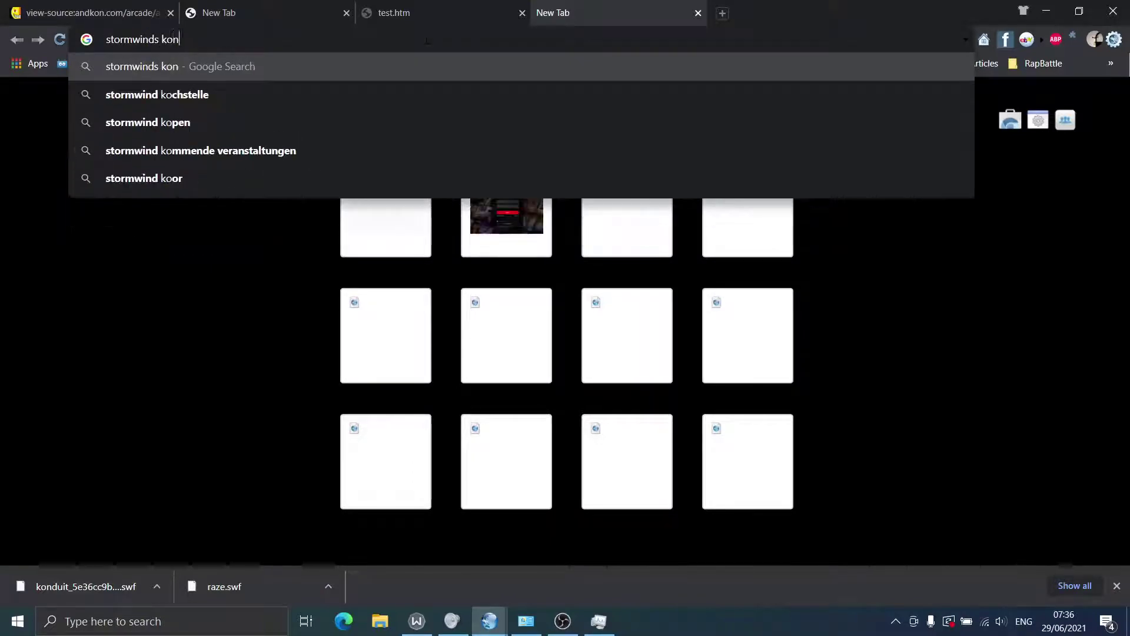
{"action": "type", "text": "gergate"}
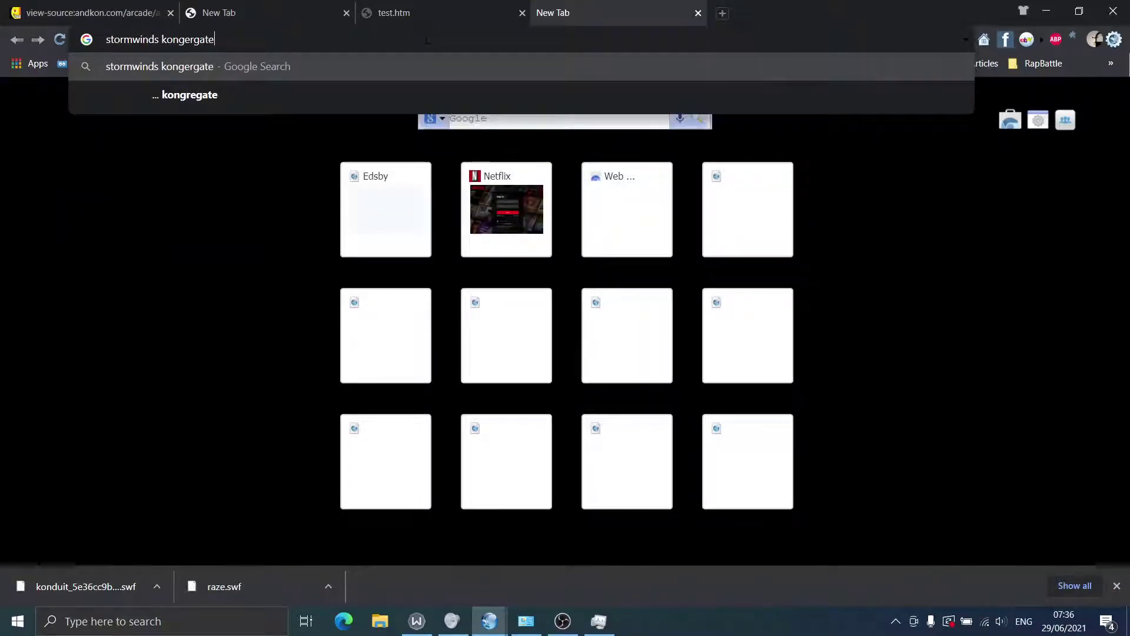
{"action": "key", "text": "BackSpace"}
{"action": "key", "text": "BackSpace"}
{"action": "key", "text": "BackSpace"}
{"action": "key", "text": "BackSpace"}
{"action": "key", "text": "BackSpace"}
{"action": "key", "text": "BackSpace"}
{"action": "key", "text": "BackSpace"}
{"action": "key", "text": "BackSpace"}
{"action": "key", "text": "BackSpace"}
{"action": "key", "text": "BackSpace"}
{"action": "key", "text": "BackSpace"}
{"action": "key", "text": "BackSpace"}
{"action": "key", "text": "BackSpace"}
{"action": "key", "text": "BackSpace"}
{"action": "key", "text": "BackSpace"}
{"action": "key", "text": "BackSpace"}
{"action": "key", "text": "BackSpace"}
{"action": "key", "text": "BackSpace"}
{"action": "key", "text": "BackSpace"}
{"action": "key", "text": "BackSpace"}
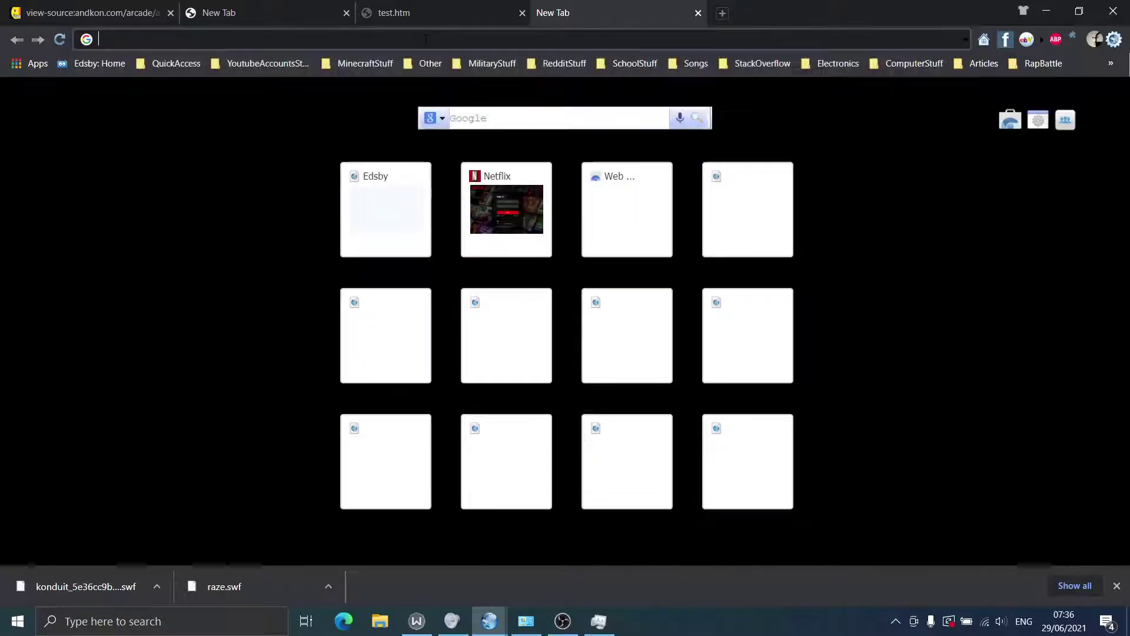
Step: Search Google for "cw2 acadamey kongergate" in the new tab
{"action": "type", "text": "cw"}
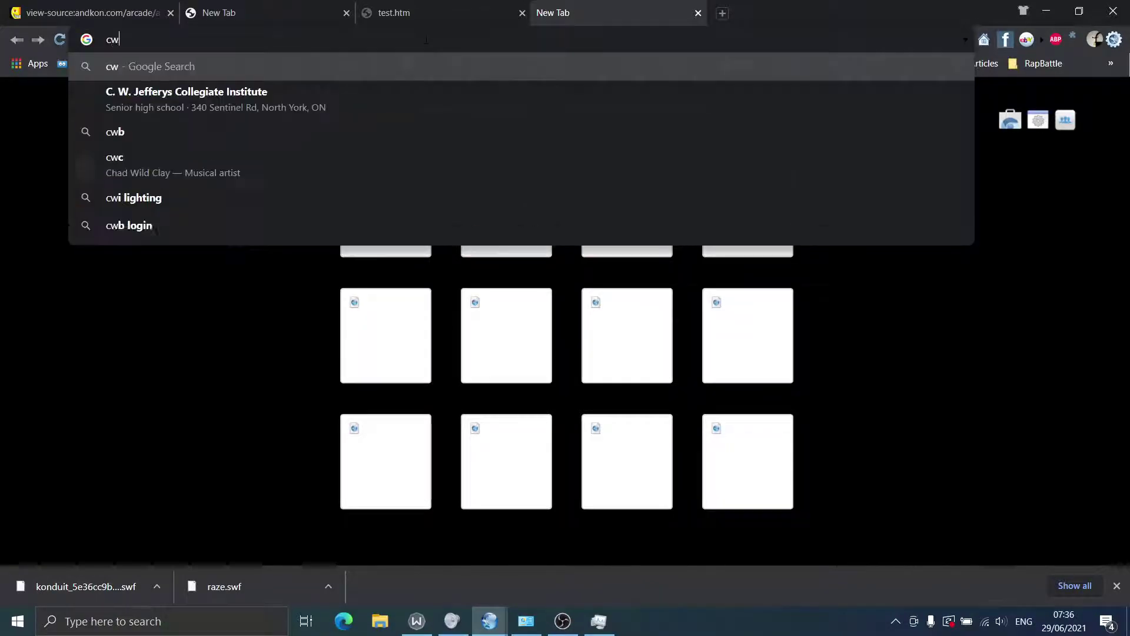
{"action": "type", "text": "2 acad"}
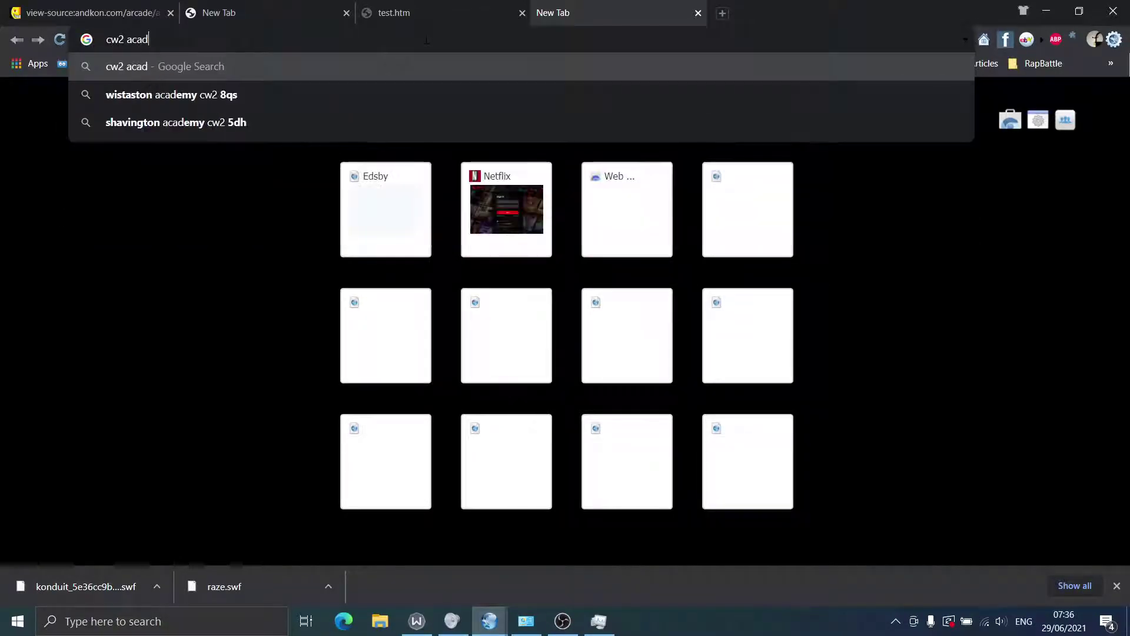
{"action": "type", "text": "amey"}
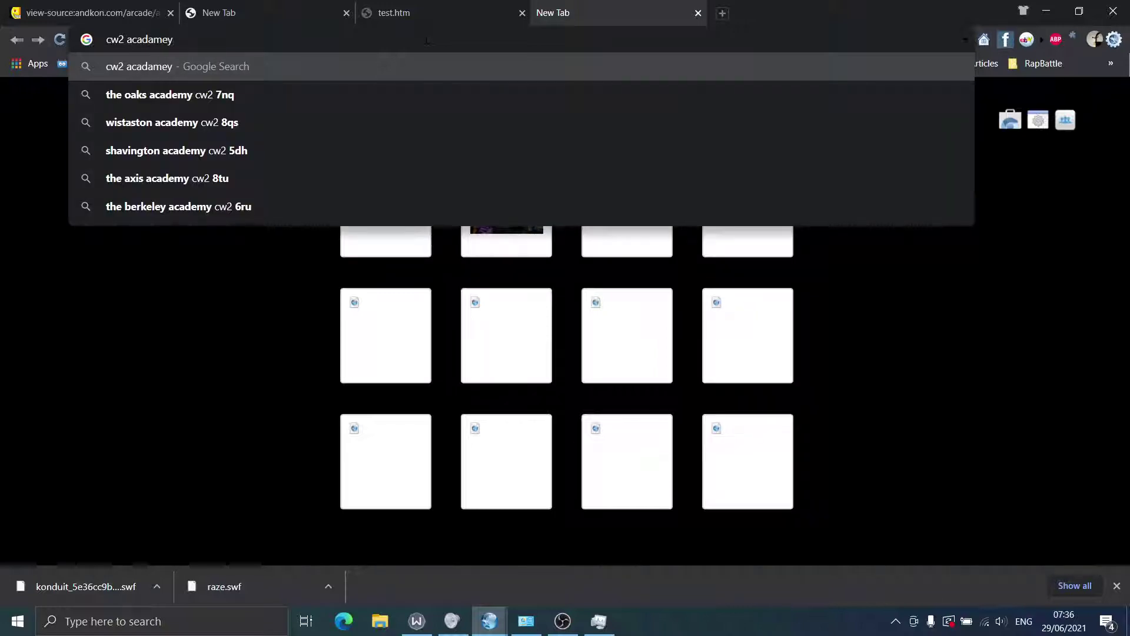
{"action": "type", "text": " kongergate"}
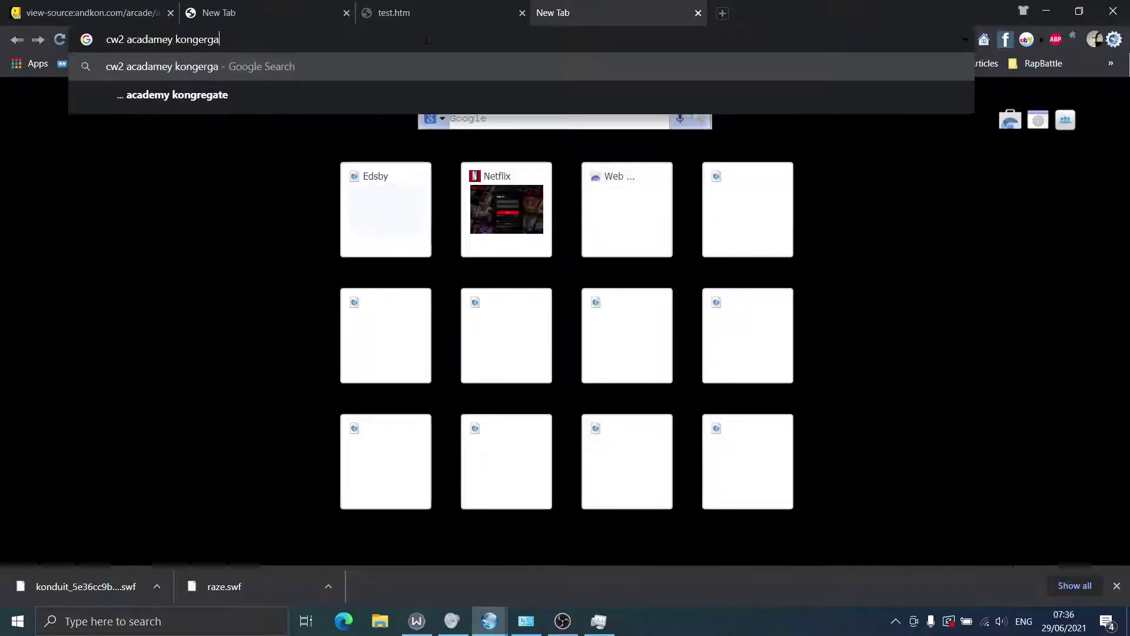
{"action": "key", "text": "Return"}
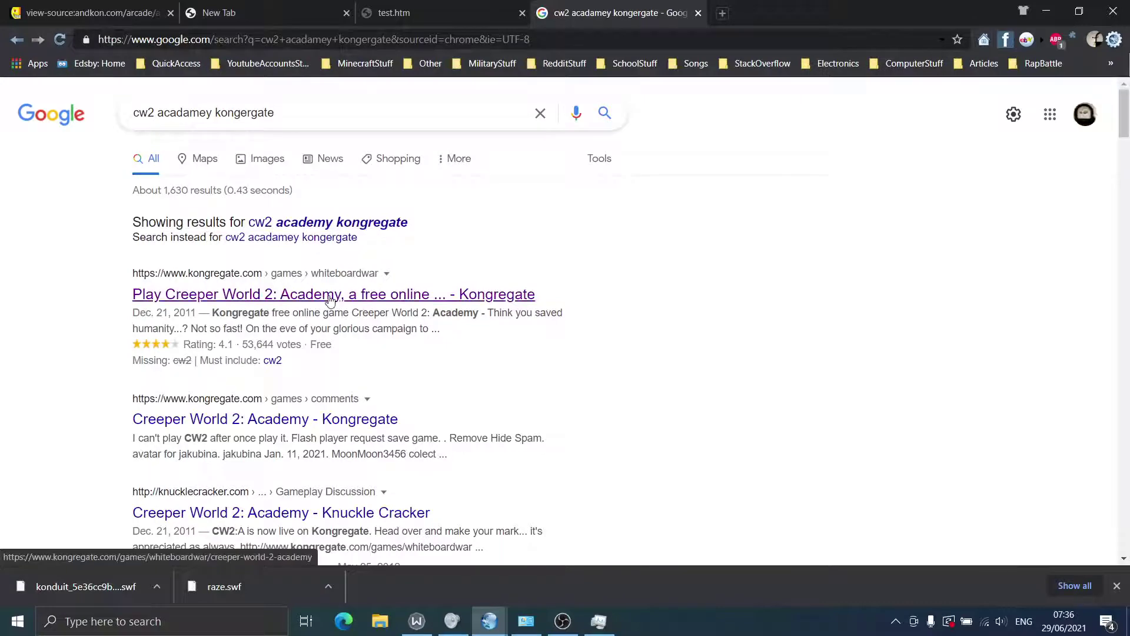
Step: Open the Kongregate page for Creeper World 2: Academy from the search results and bring up the Volume Mixer
{"action": "left_click", "coordinate": [330, 295]}
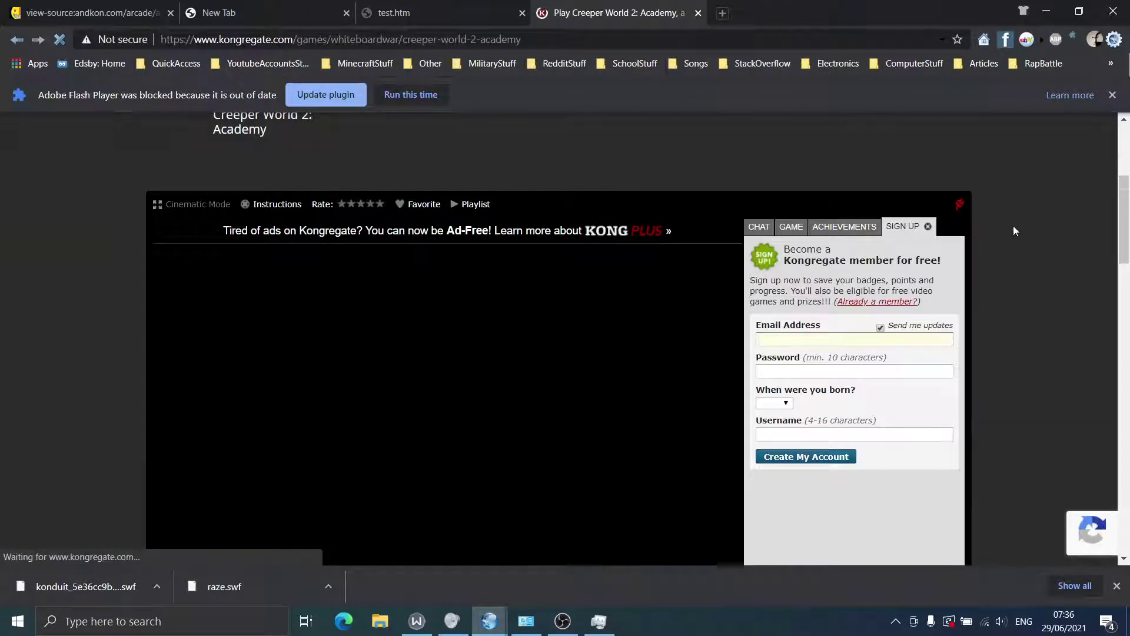
{"action": "left_click", "coordinate": [1112, 96]}
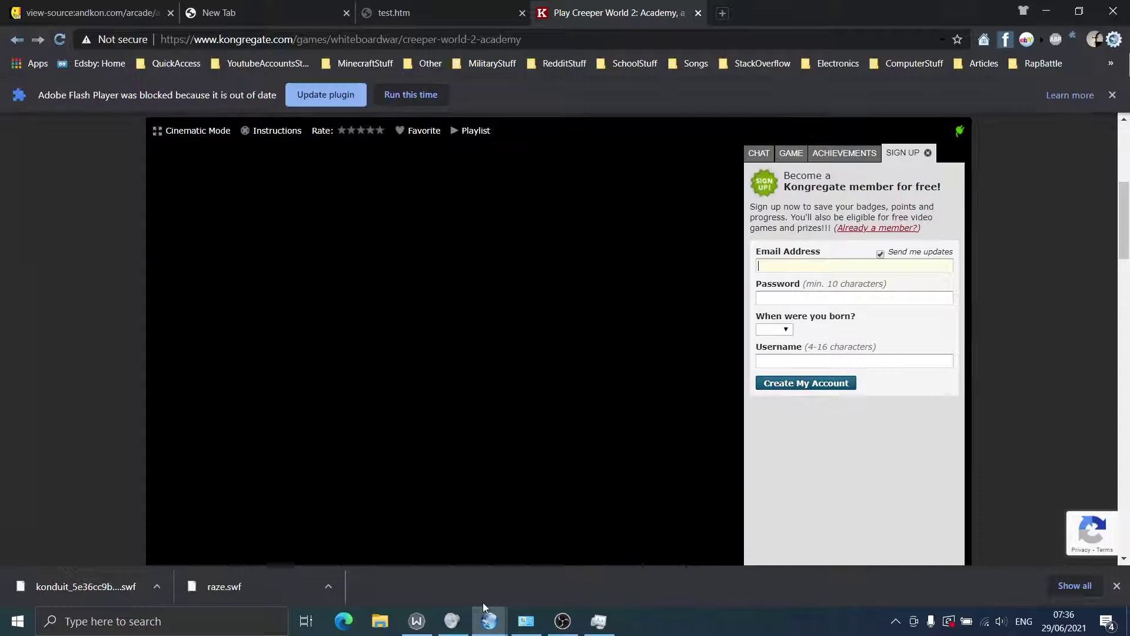
{"action": "left_click", "coordinate": [452, 620]}
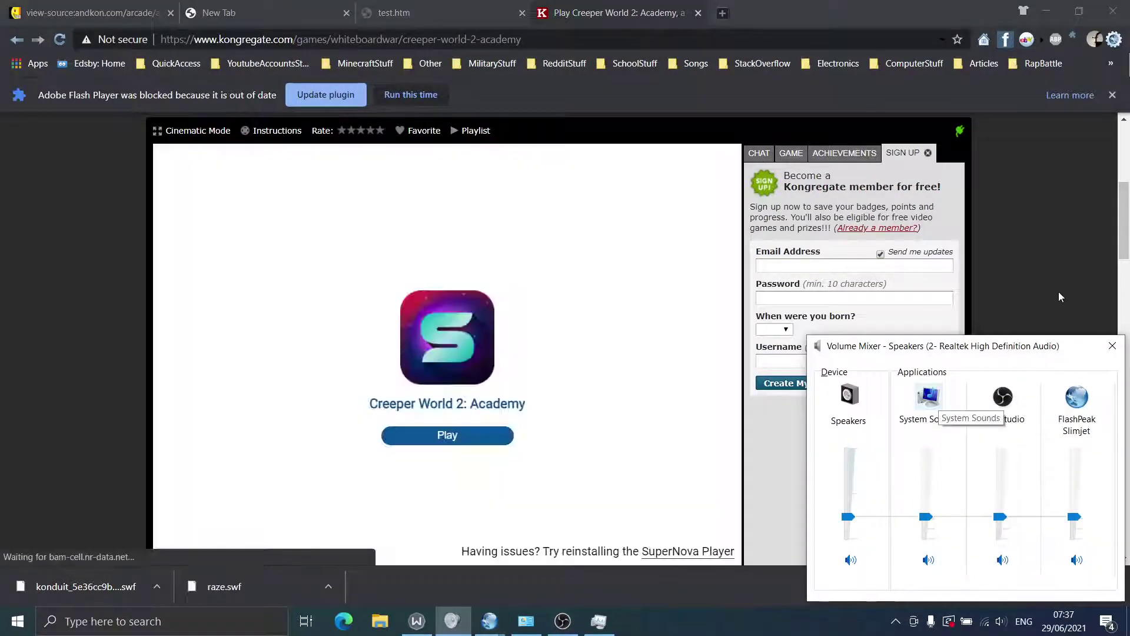
{"action": "left_click", "coordinate": [1058, 292]}
{"action": "scroll", "coordinate": [609, 388], "scroll_direction": "down", "scroll_amount": 1}
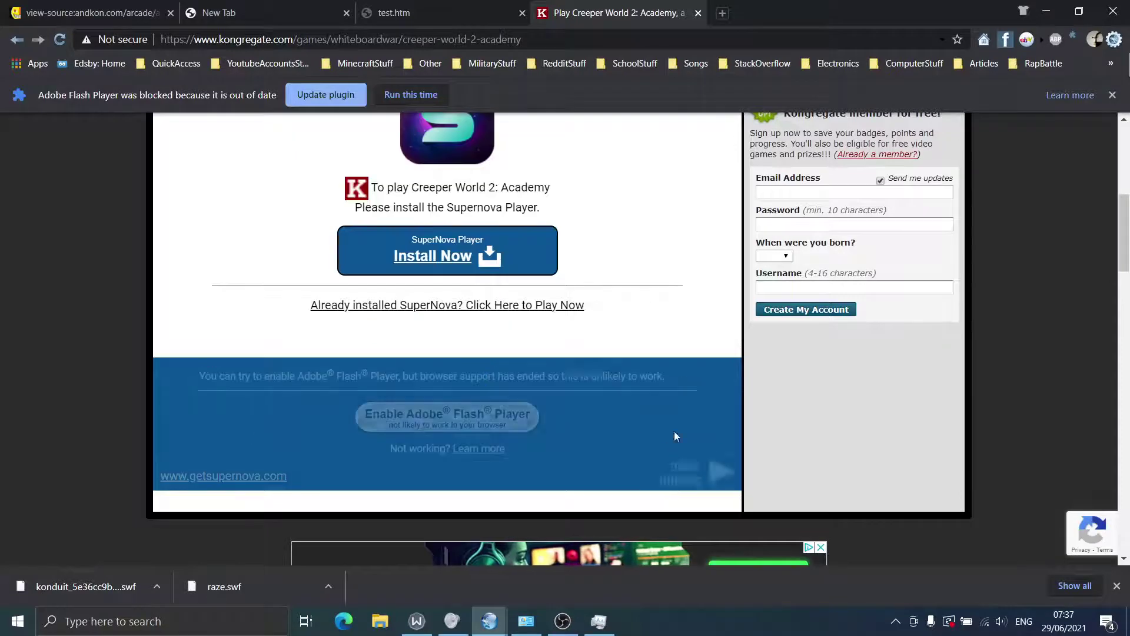
Step: Enable Adobe Flash Player for Creeper World 2: Academy, allowing it to run this time, and close the Volume Mixer
{"action": "left_click", "coordinate": [487, 419]}
{"action": "scroll", "coordinate": [518, 335], "scroll_direction": "up", "scroll_amount": 1}
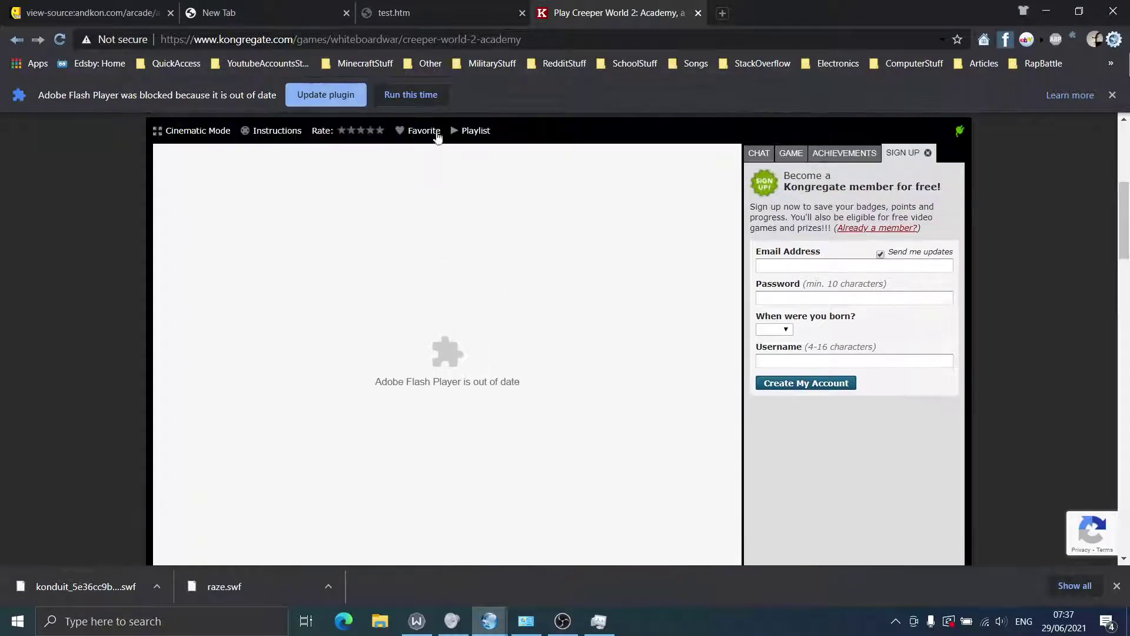
{"action": "left_click", "coordinate": [415, 93]}
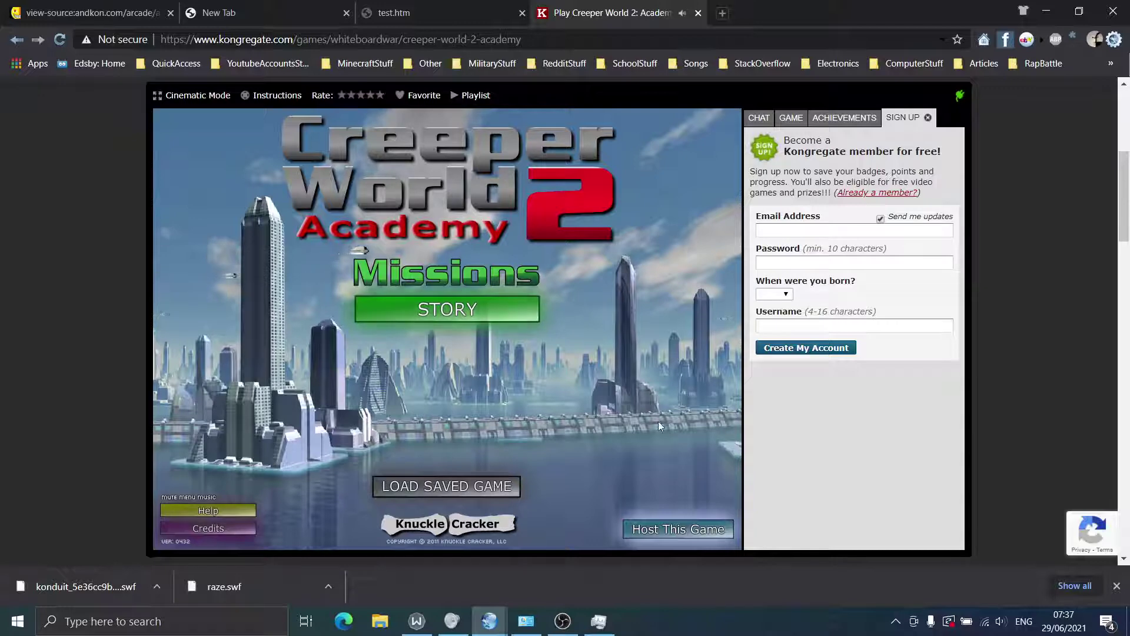
{"action": "left_click", "coordinate": [598, 621]}
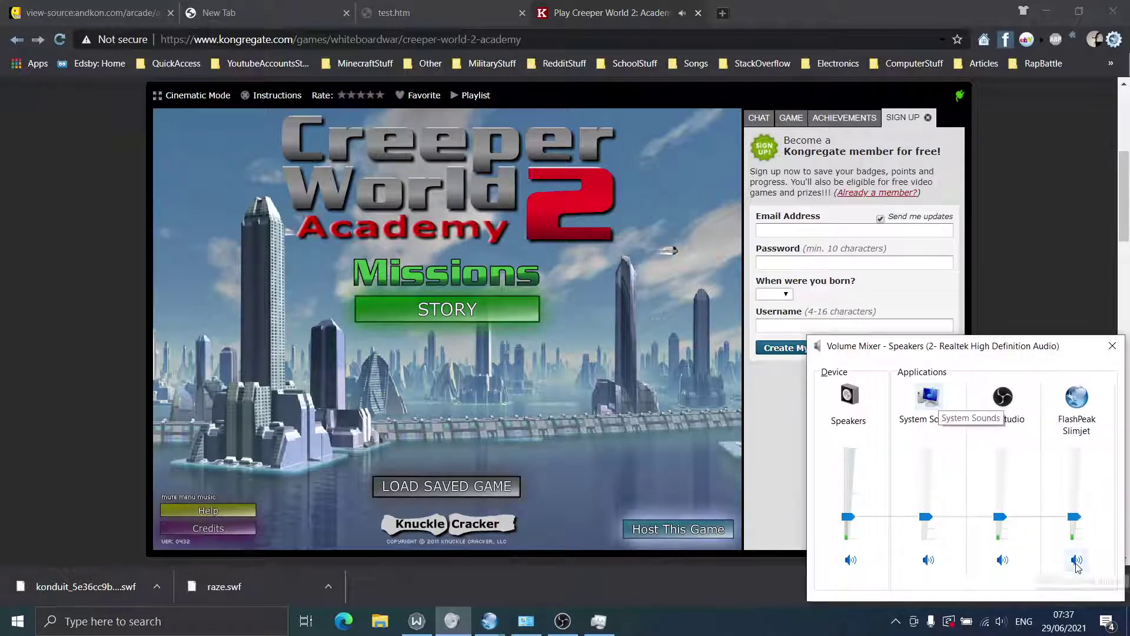
{"action": "left_click", "coordinate": [1111, 345]}
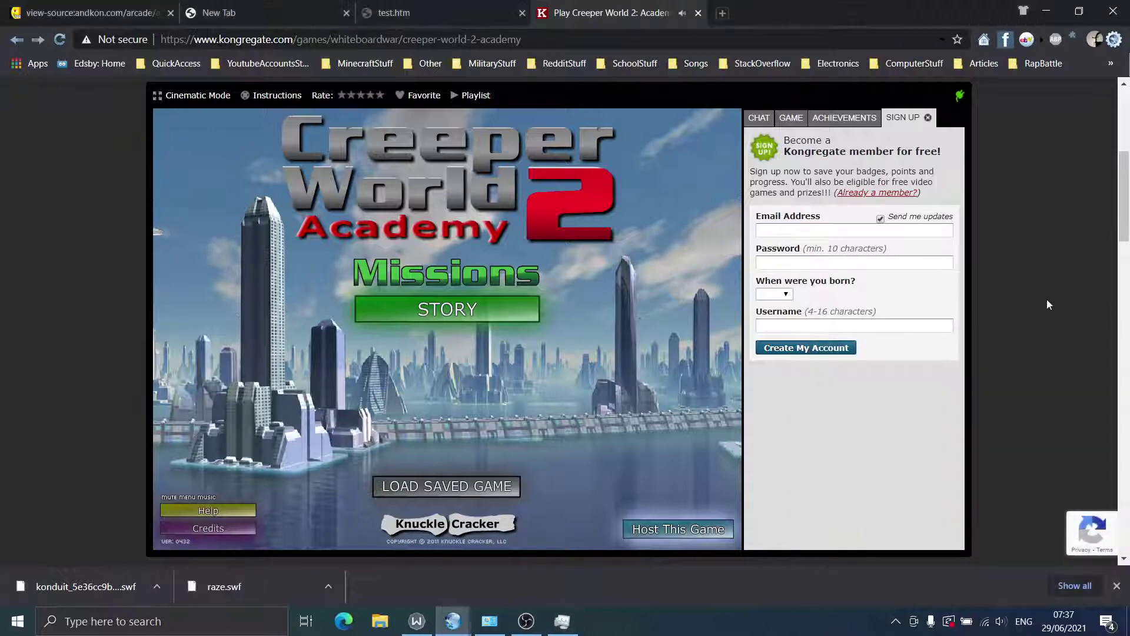
Step: Inspect the game page, reload it while recording network activity, and search the network responses for ".swf"
{"action": "right_click", "coordinate": [1046, 299]}
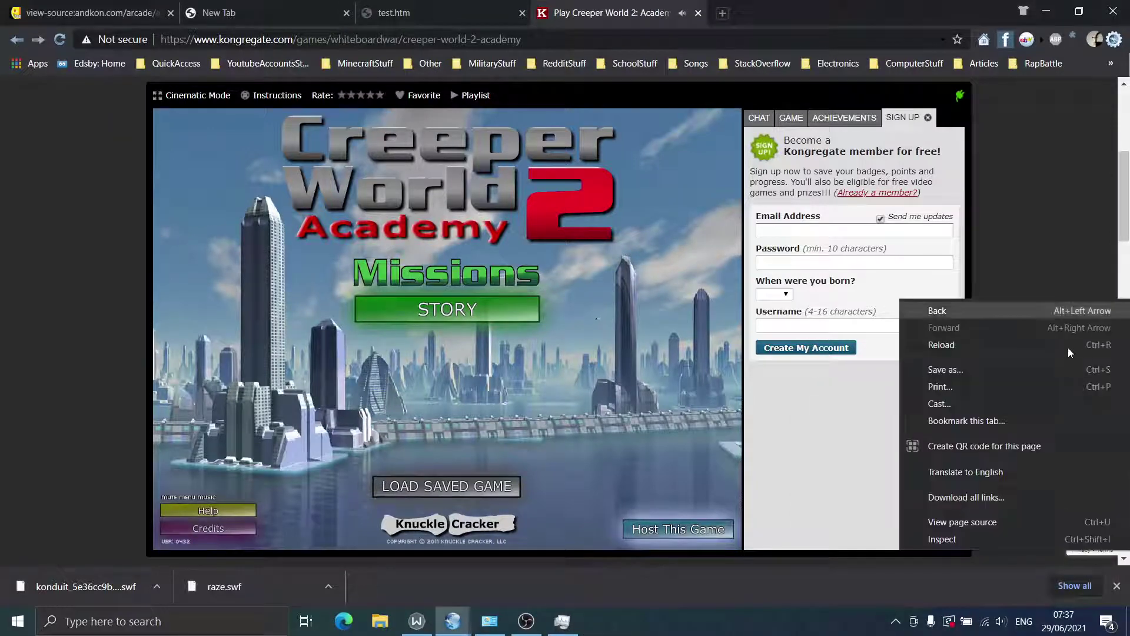
{"action": "left_click", "coordinate": [981, 539]}
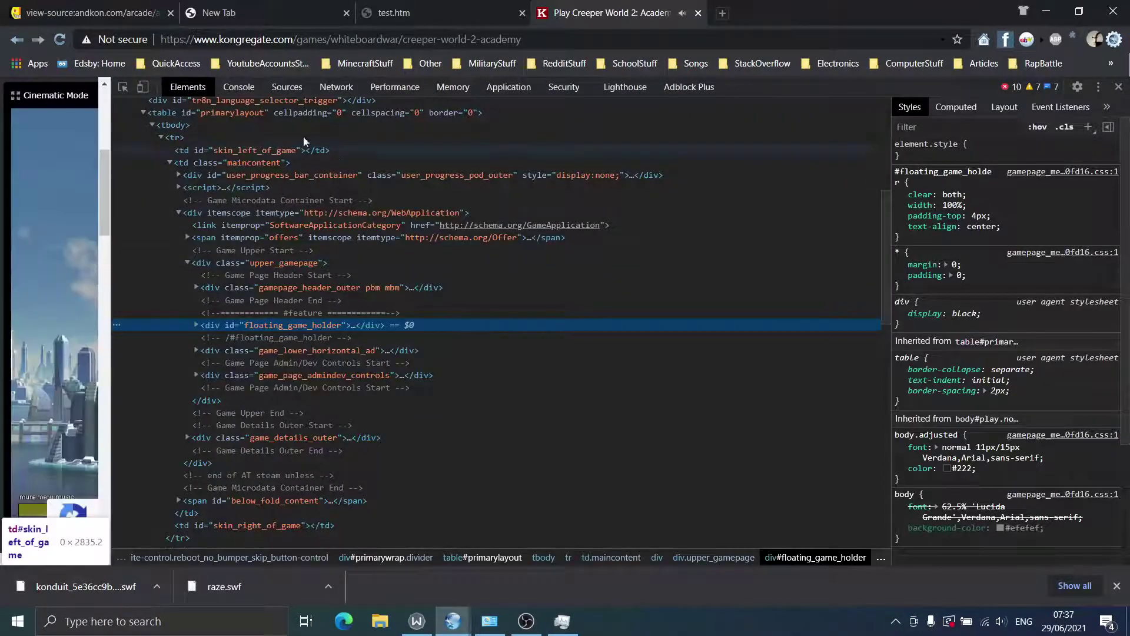
{"action": "left_click", "coordinate": [353, 89]}
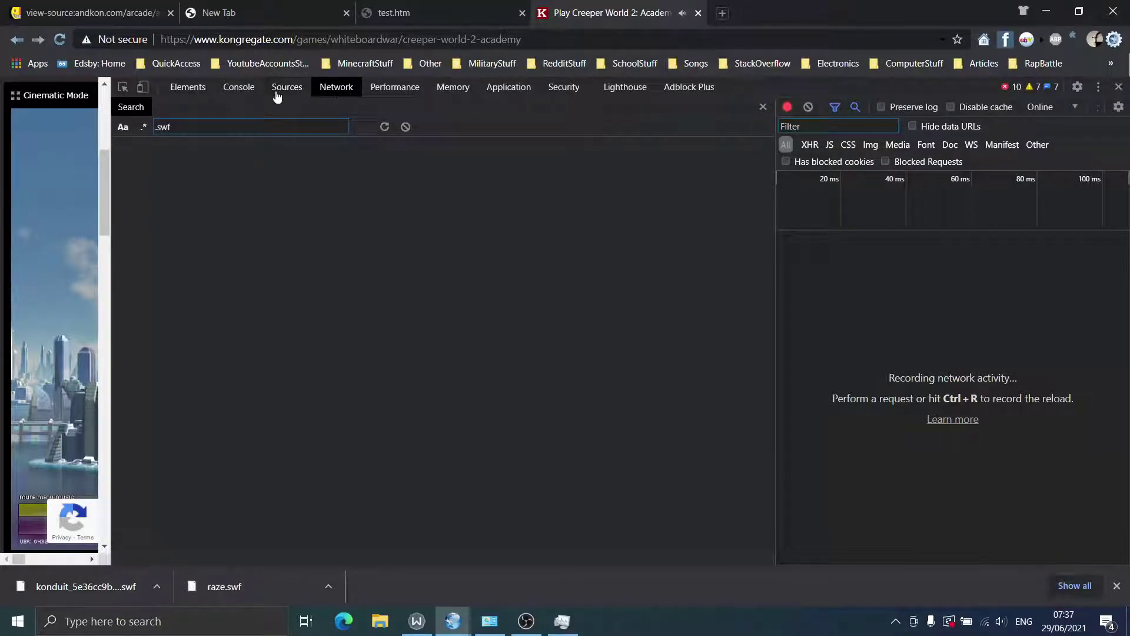
{"action": "left_click", "coordinate": [51, 36]}
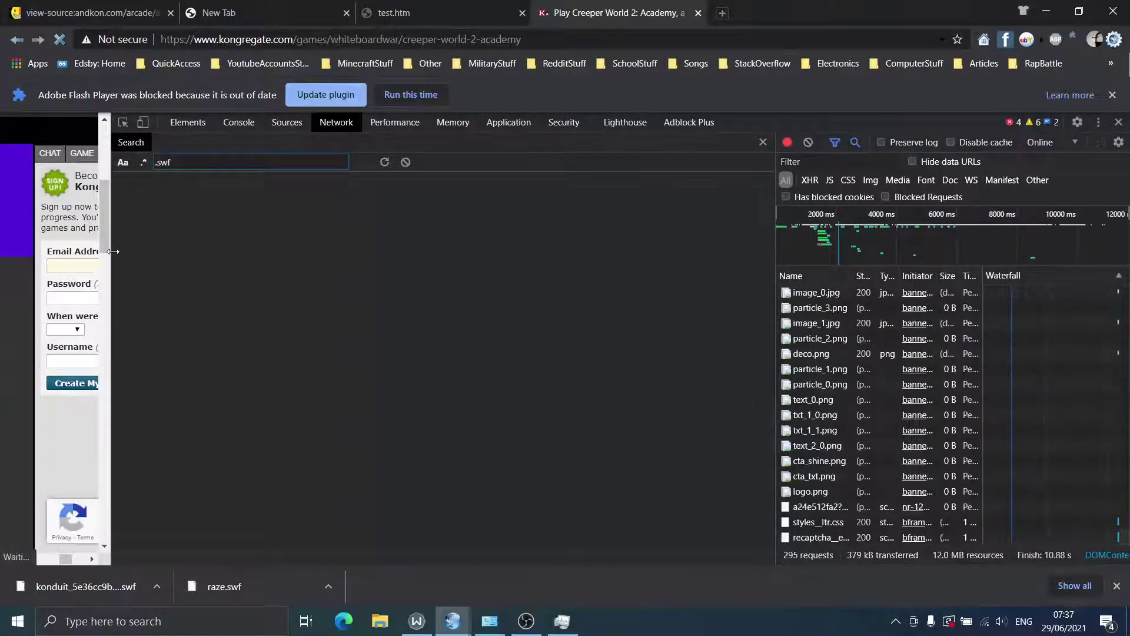
{"action": "left_click_drag", "start_coordinate": [111, 282], "coordinate": [860, 284]}
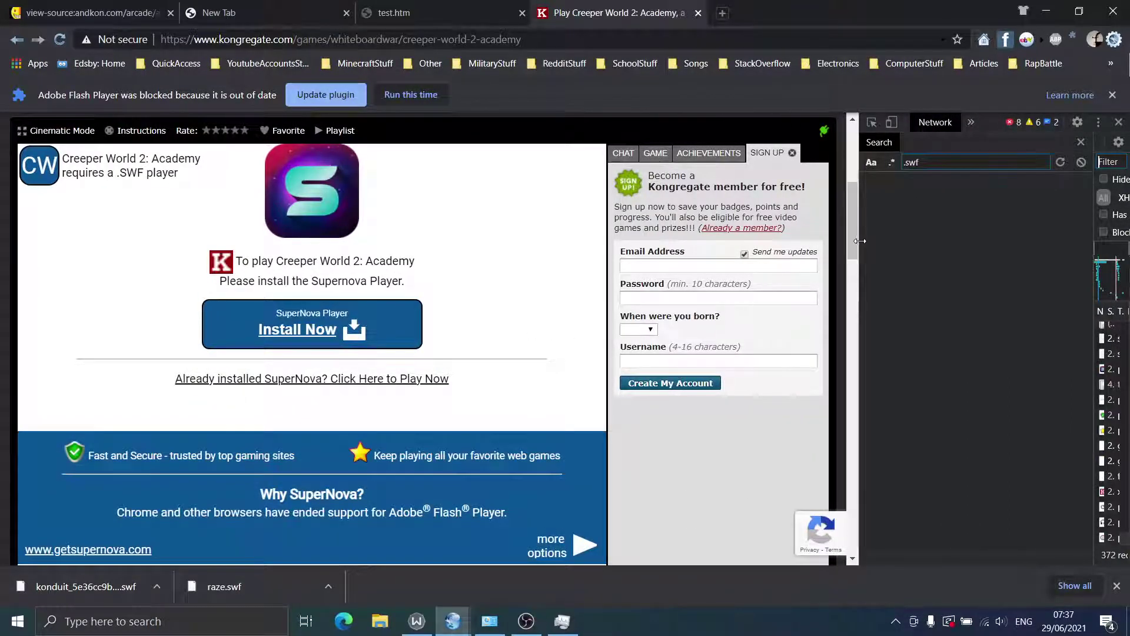
{"action": "left_click_drag", "start_coordinate": [860, 241], "coordinate": [167, 182]}
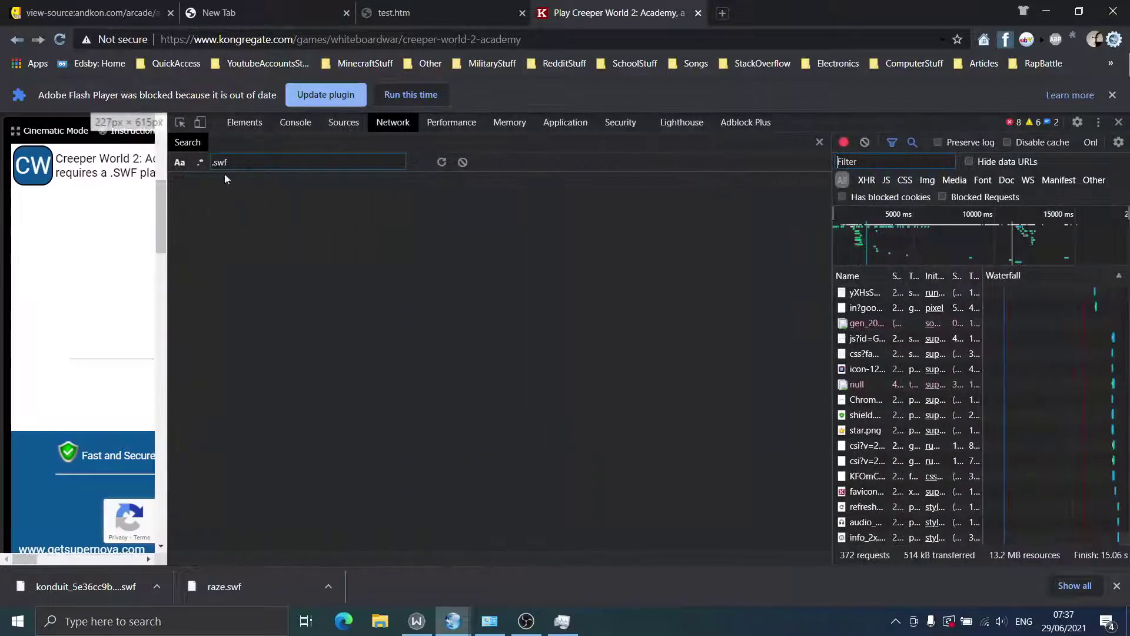
{"action": "key", "text": "Return"}
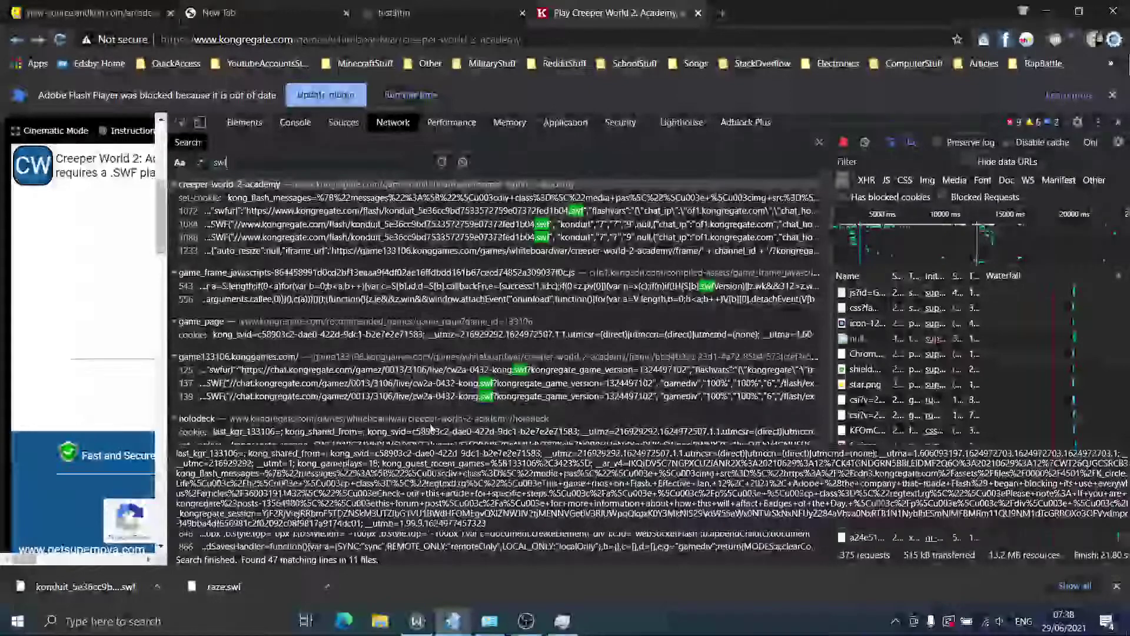
Step: View the embedSWF match on line 137 in a widened response view and copy the cw2a-0432-kong.swf address
{"action": "left_click", "coordinate": [342, 383]}
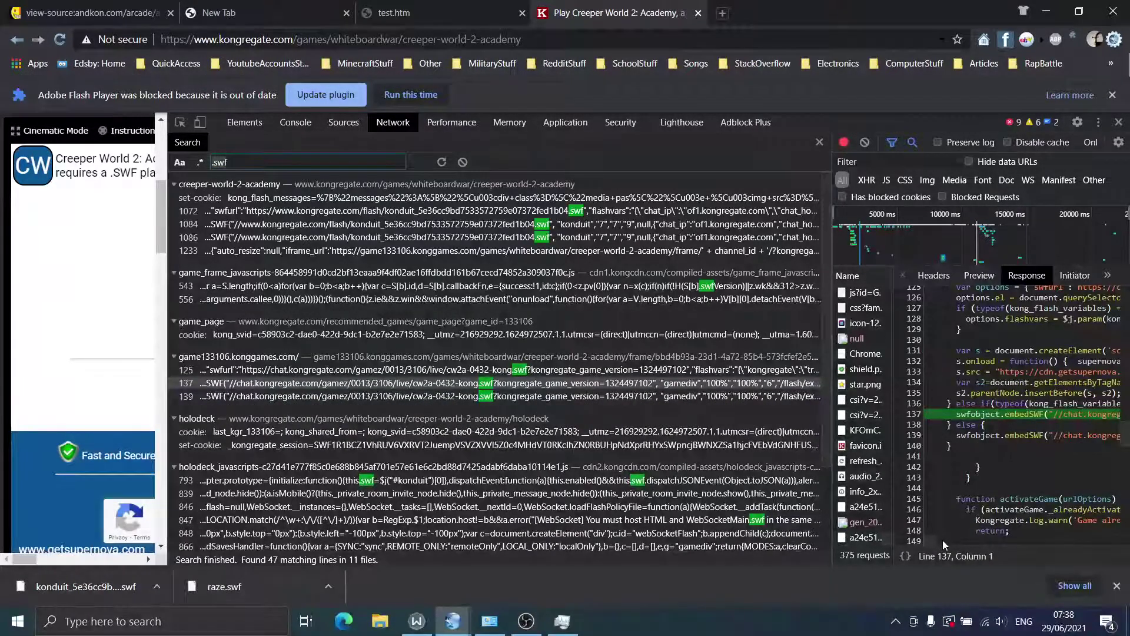
{"action": "left_click_drag", "start_coordinate": [942, 539], "coordinate": [969, 535]}
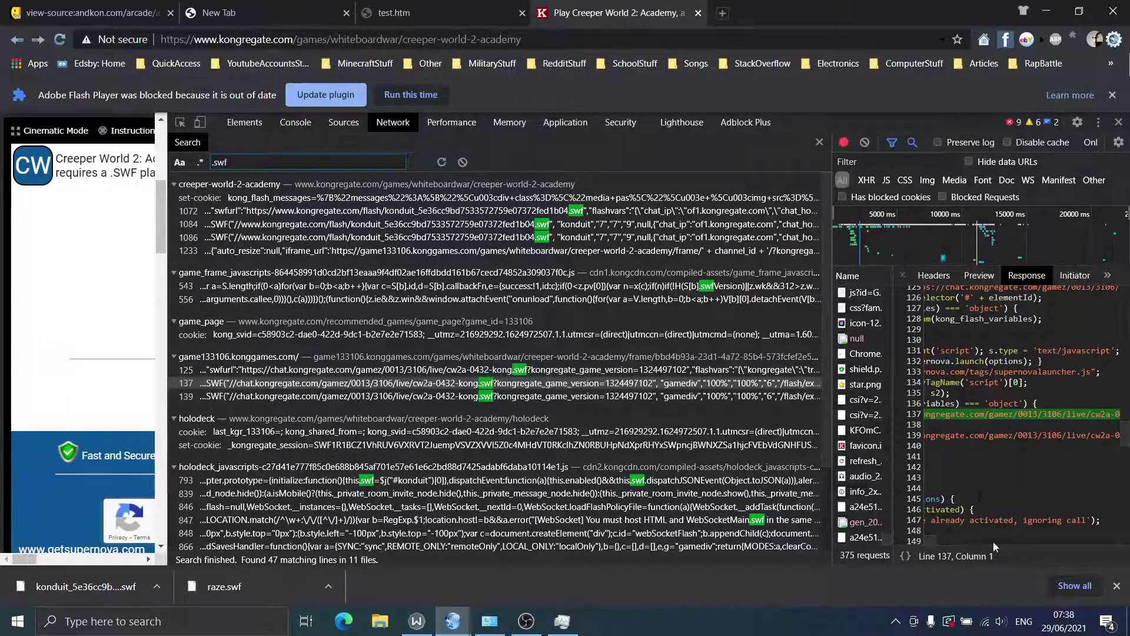
{"action": "left_click_drag", "start_coordinate": [831, 354], "coordinate": [451, 353]}
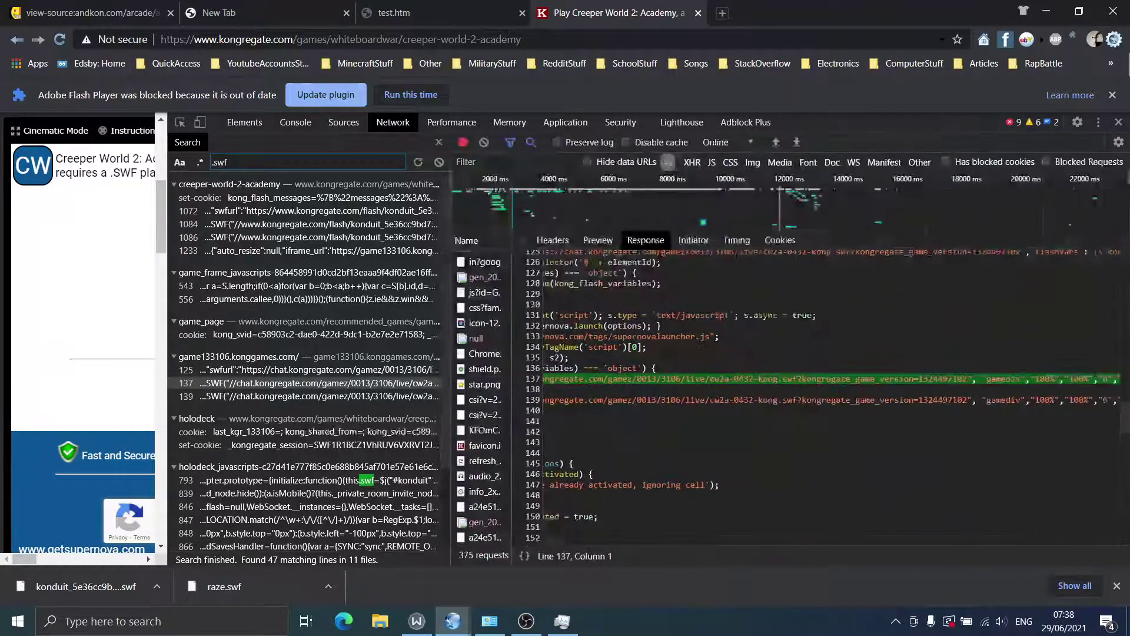
{"action": "scroll", "coordinate": [750, 538], "scroll_direction": "right", "scroll_amount": 5}
{"action": "scroll", "coordinate": [557, 539], "scroll_direction": "left", "scroll_amount": 10}
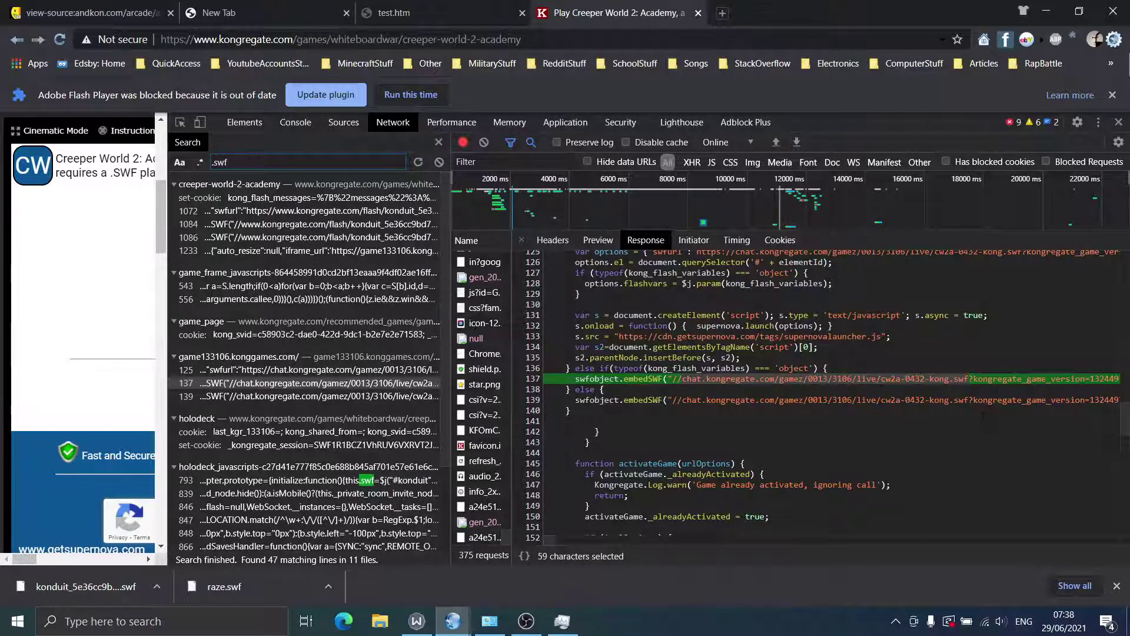
Step: Load chat.kongregate.com/gamez/0013/3106/live/cw2a-0432-kong.swf in a new tab and save the file to the Desktop
{"action": "left_click", "coordinate": [722, 13]}
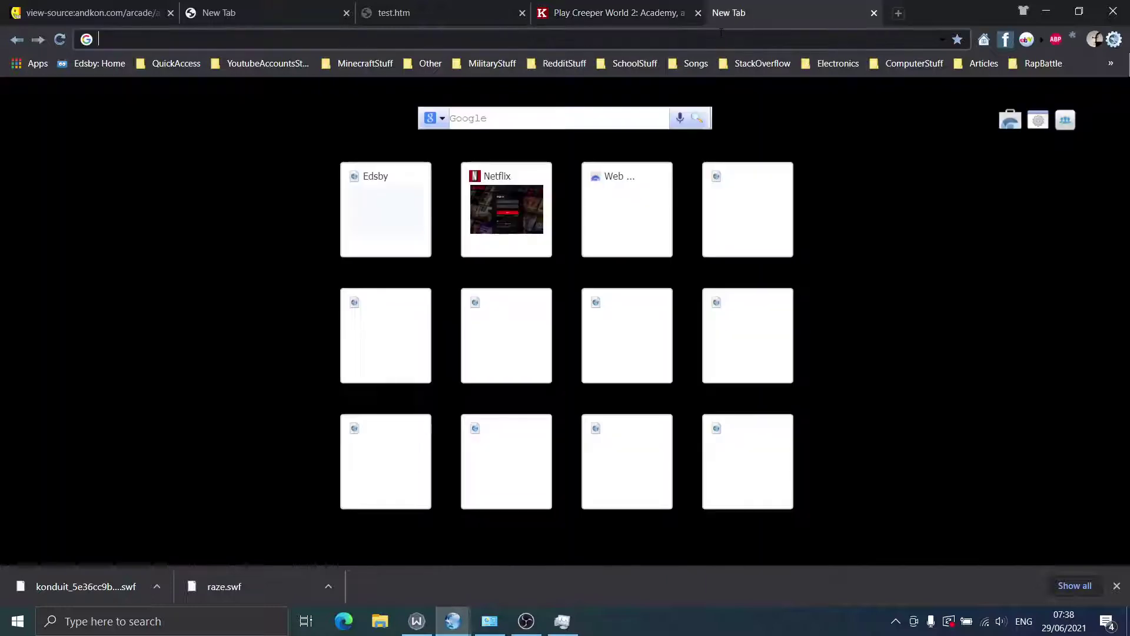
{"action": "type", "text": "chat.kongregate.com/gamez/0013/3106/live/cw2a-0432-kong.swf"}
{"action": "key", "text": "Return"}
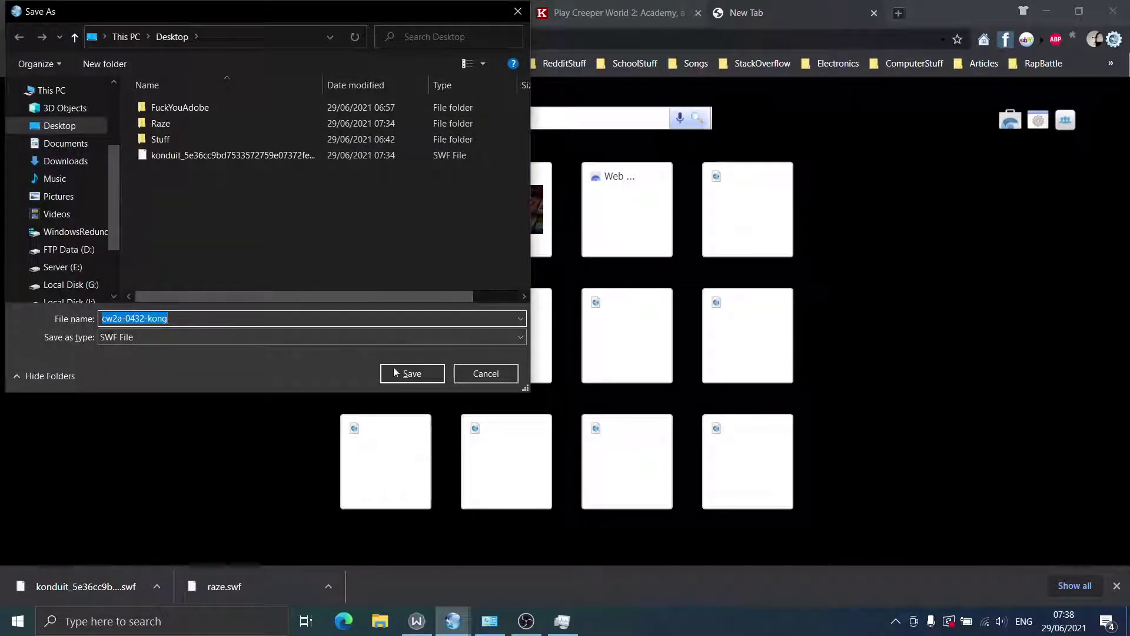
{"action": "left_click", "coordinate": [434, 373]}
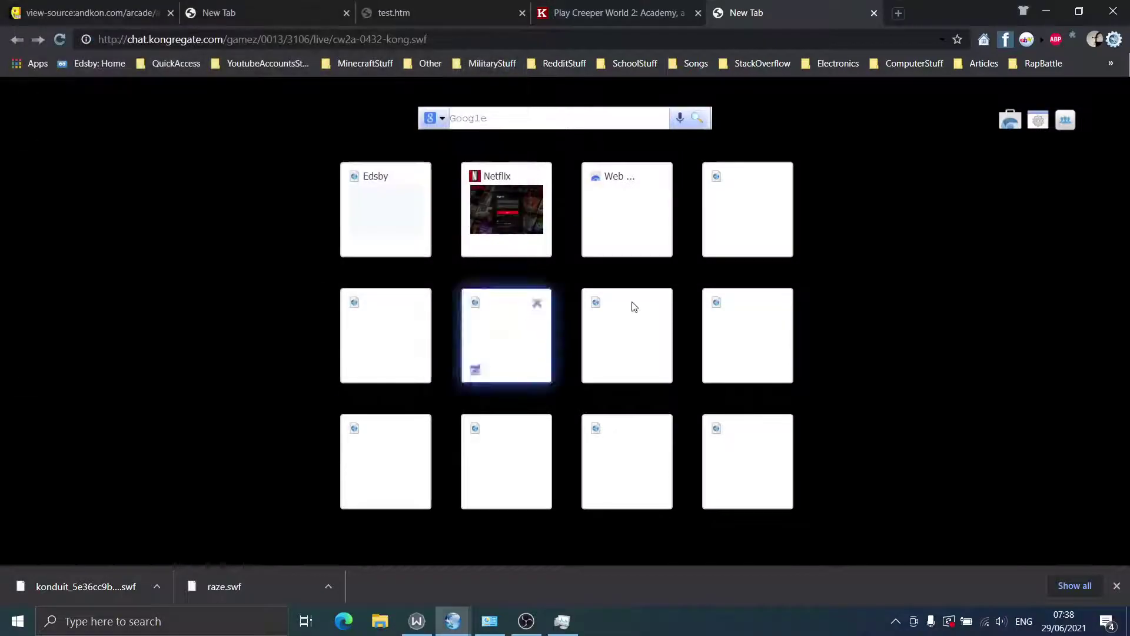
Step: Minimise the browser and open the desktop's test file in Notepad to view its embed line
{"action": "left_click", "coordinate": [1051, 15]}
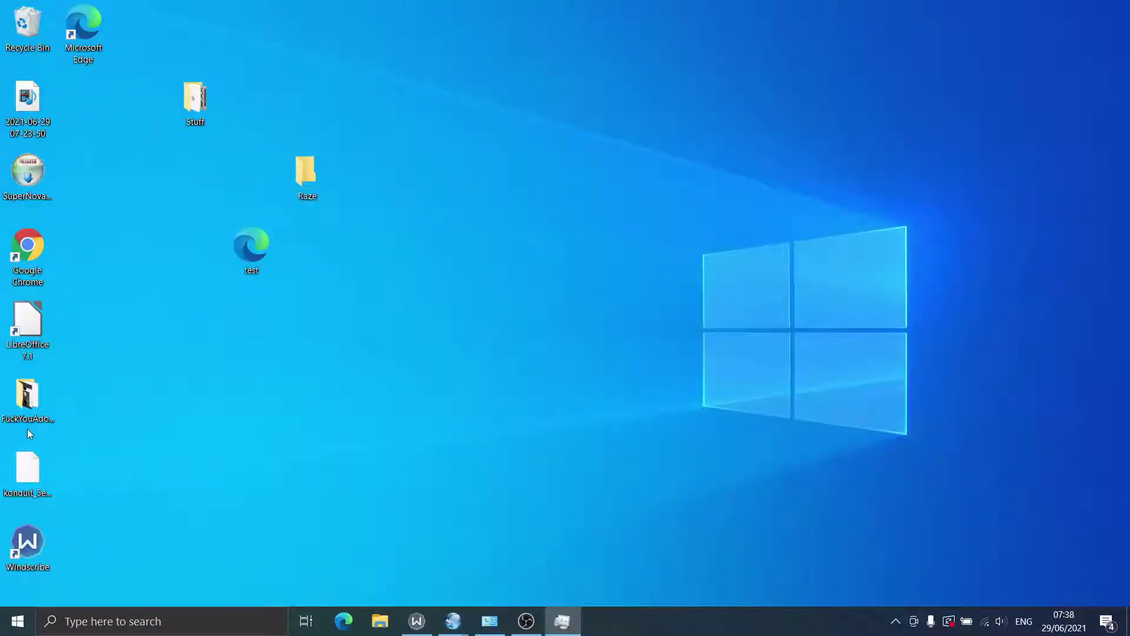
{"action": "right_click", "coordinate": [257, 254]}
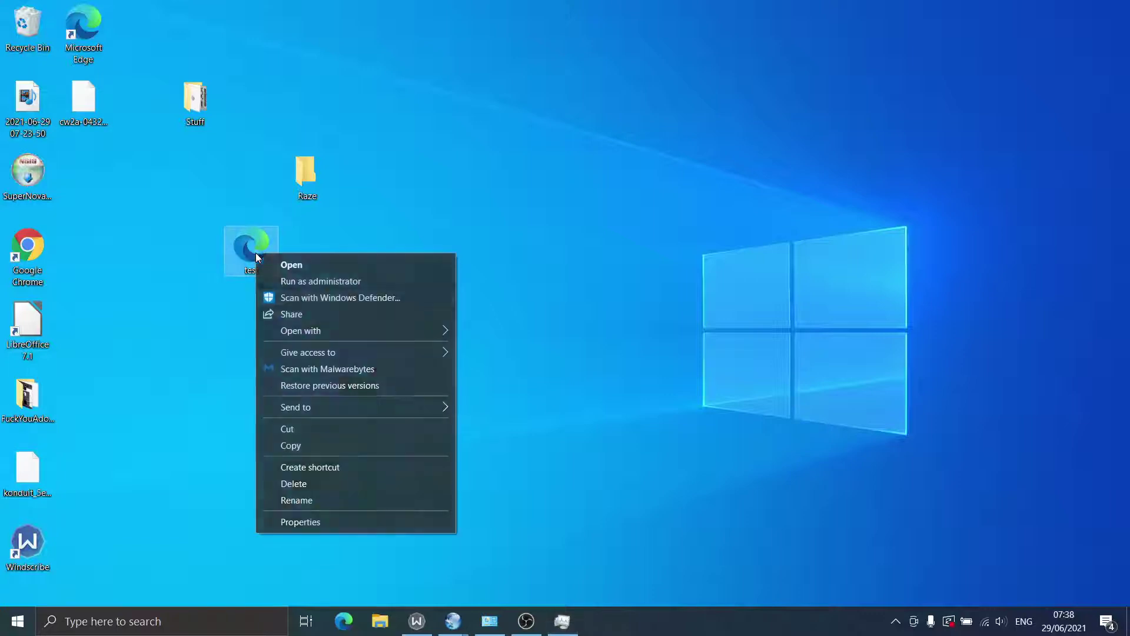
{"action": "mouse_move", "coordinate": [331, 328]}
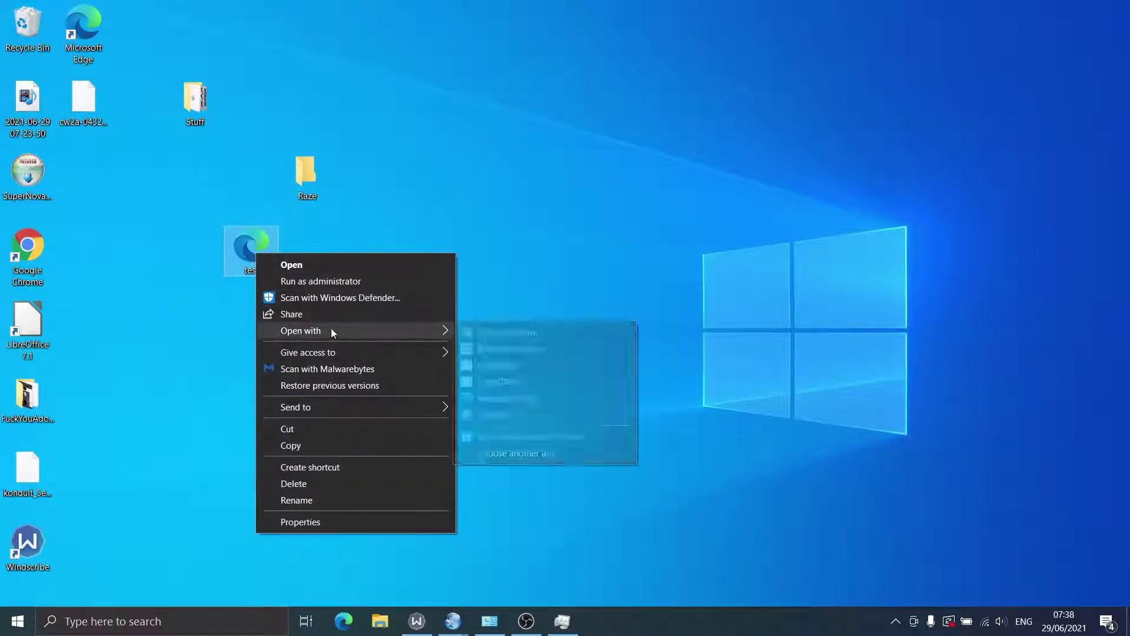
{"action": "left_click", "coordinate": [509, 415]}
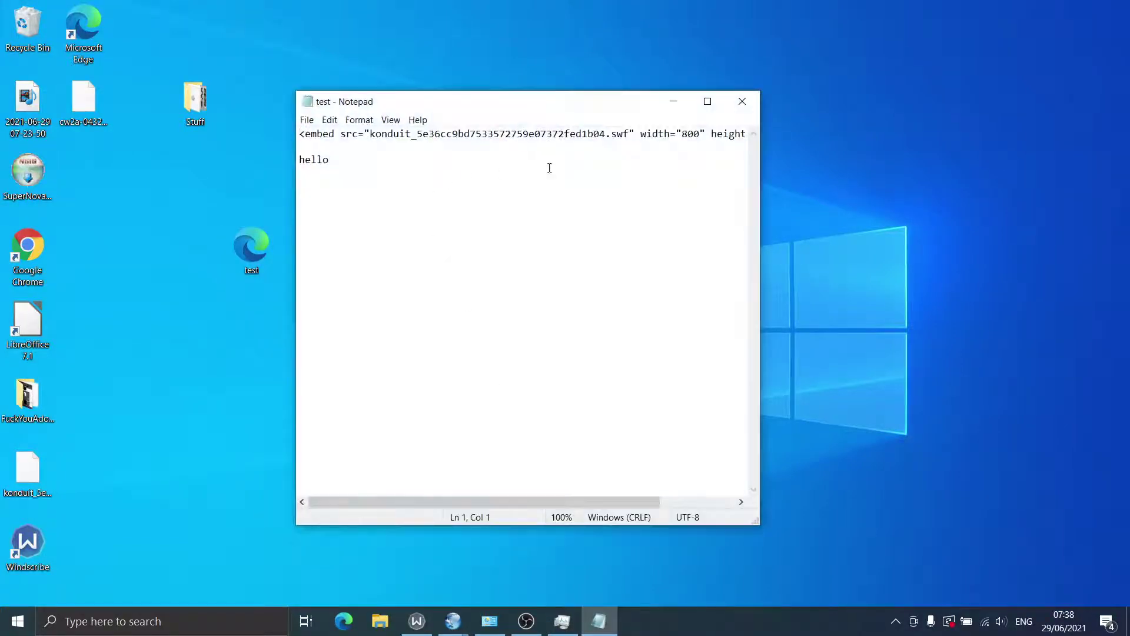
{"action": "left_click_drag", "start_coordinate": [491, 501], "coordinate": [550, 502]}
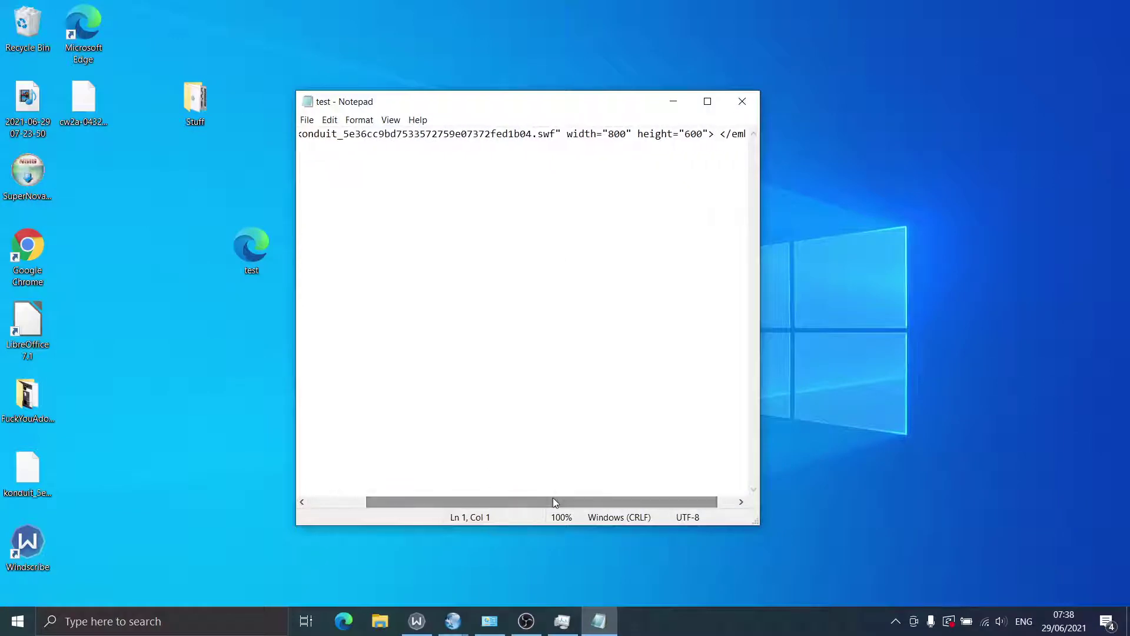
Step: Replace the embed source with cw2a-0432-kong.swf, taking the name from the downloaded file's properties, then save and close the file
{"action": "right_click", "coordinate": [72, 108]}
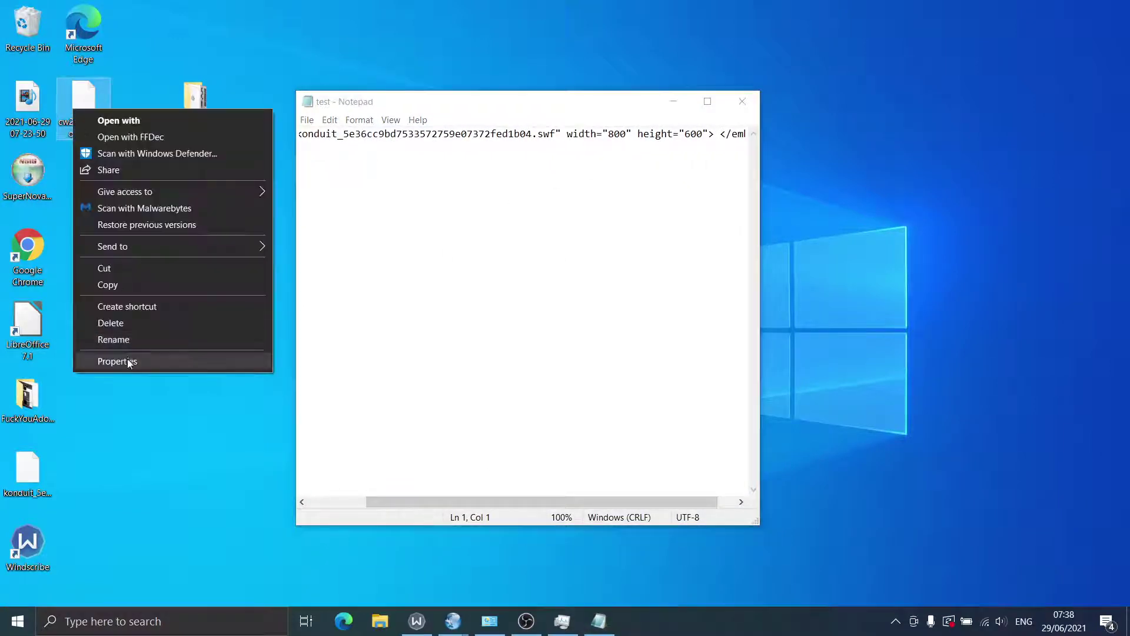
{"action": "left_click", "coordinate": [127, 358]}
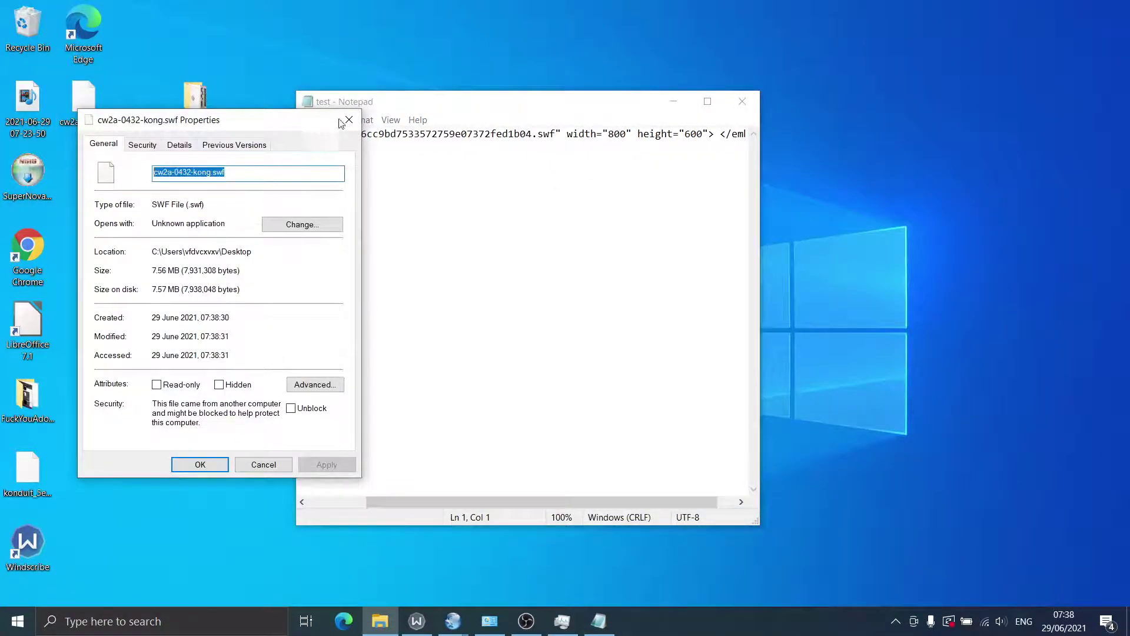
{"action": "left_click", "coordinate": [348, 120]}
{"action": "left_click_drag", "start_coordinate": [553, 134], "coordinate": [369, 134]}
{"action": "type", "text": "cw2a-0432-kong.swf"}
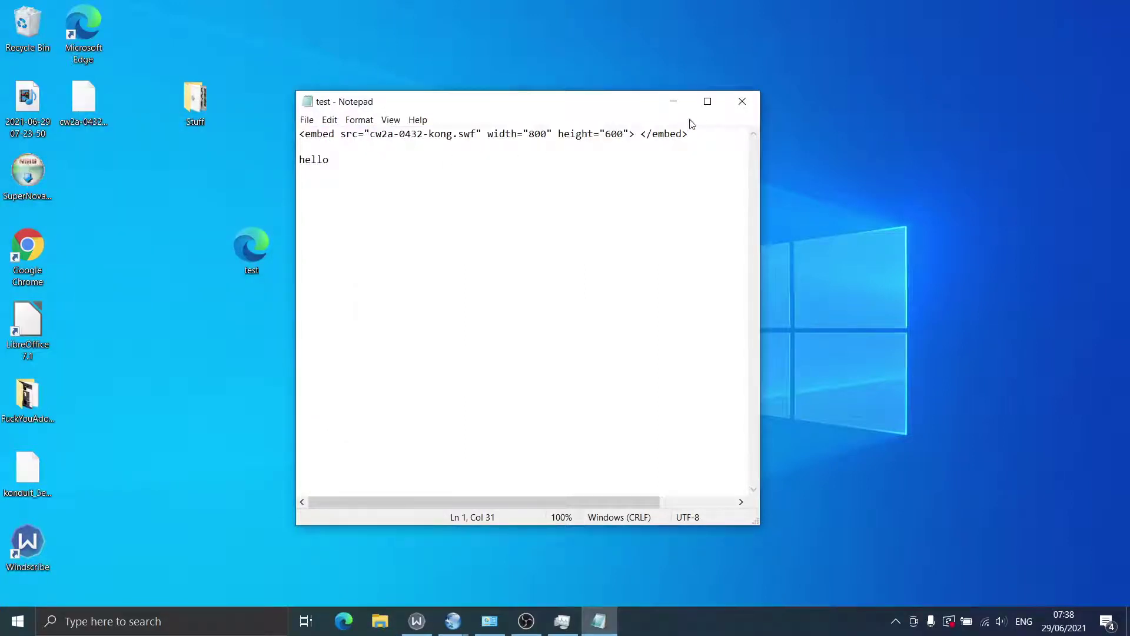
{"action": "left_click", "coordinate": [749, 106]}
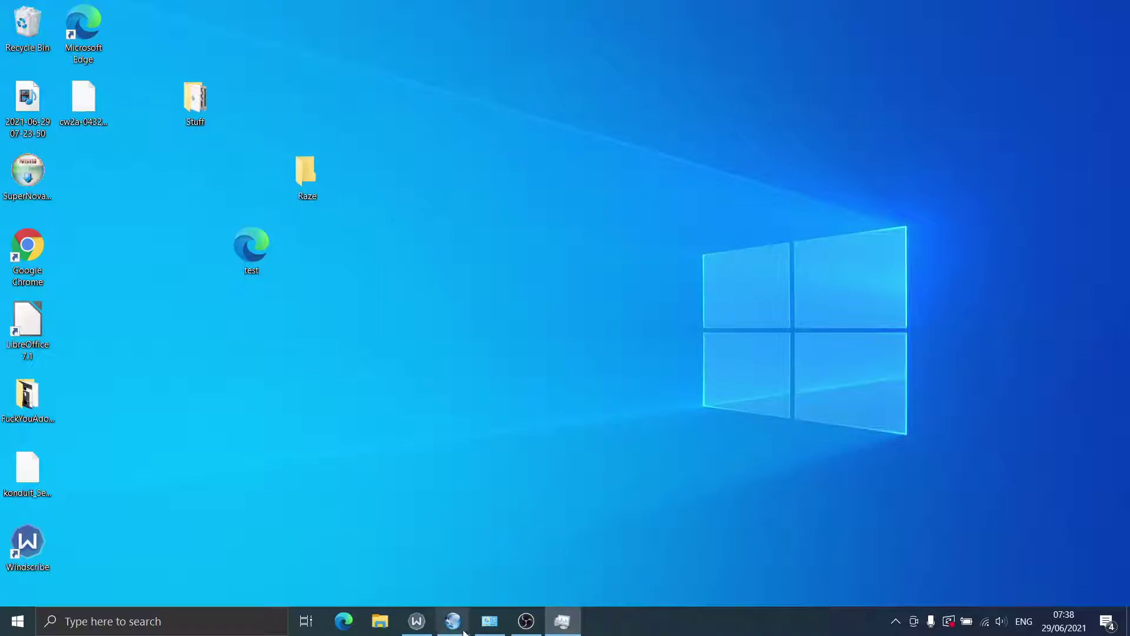
Step: Switch to the browser, restore it to a smaller window beside the desktop icons, and open test.htm in a new tab
{"action": "mouse_move", "coordinate": [468, 628]}
{"action": "left_click", "coordinate": [530, 548]}
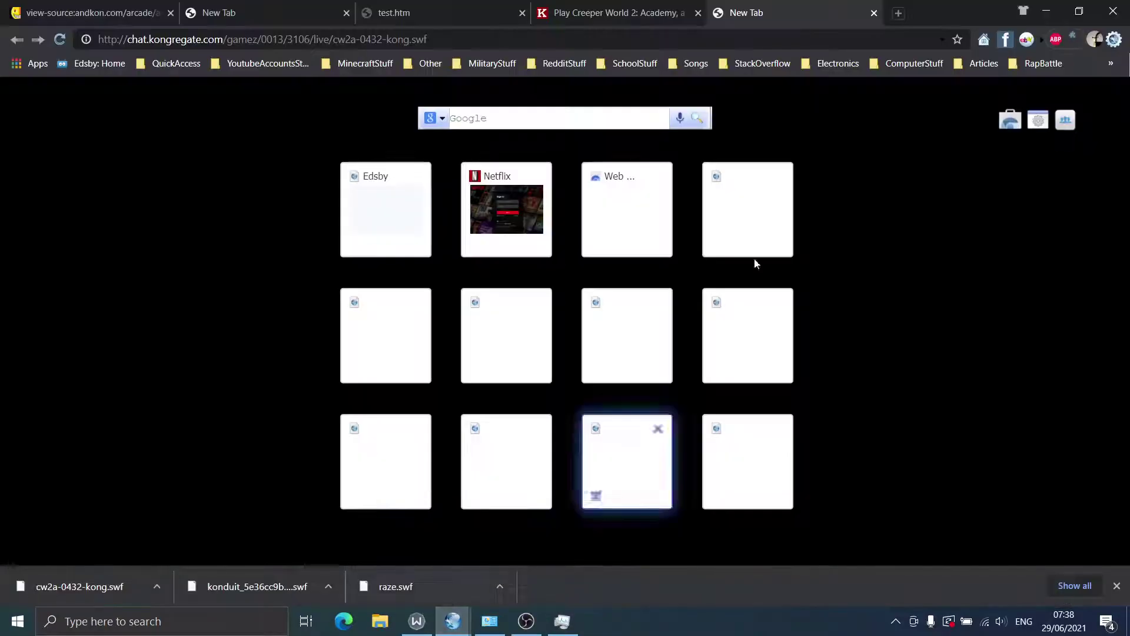
{"action": "left_click_drag", "start_coordinate": [932, 24], "coordinate": [930, 85]}
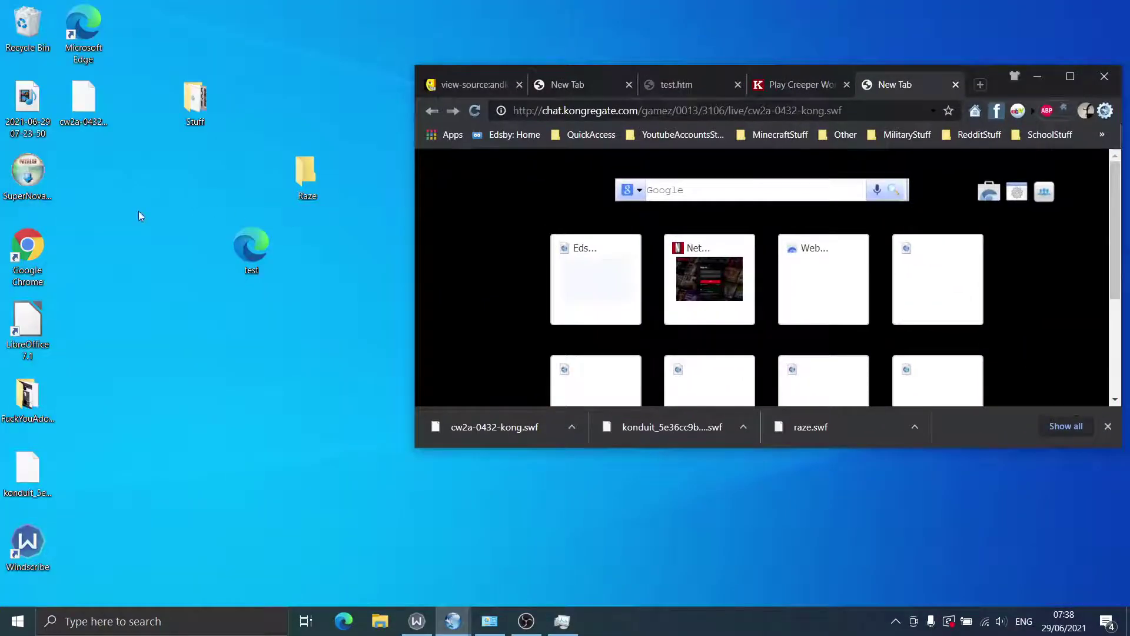
{"action": "left_click_drag", "start_coordinate": [83, 98], "coordinate": [975, 88]}
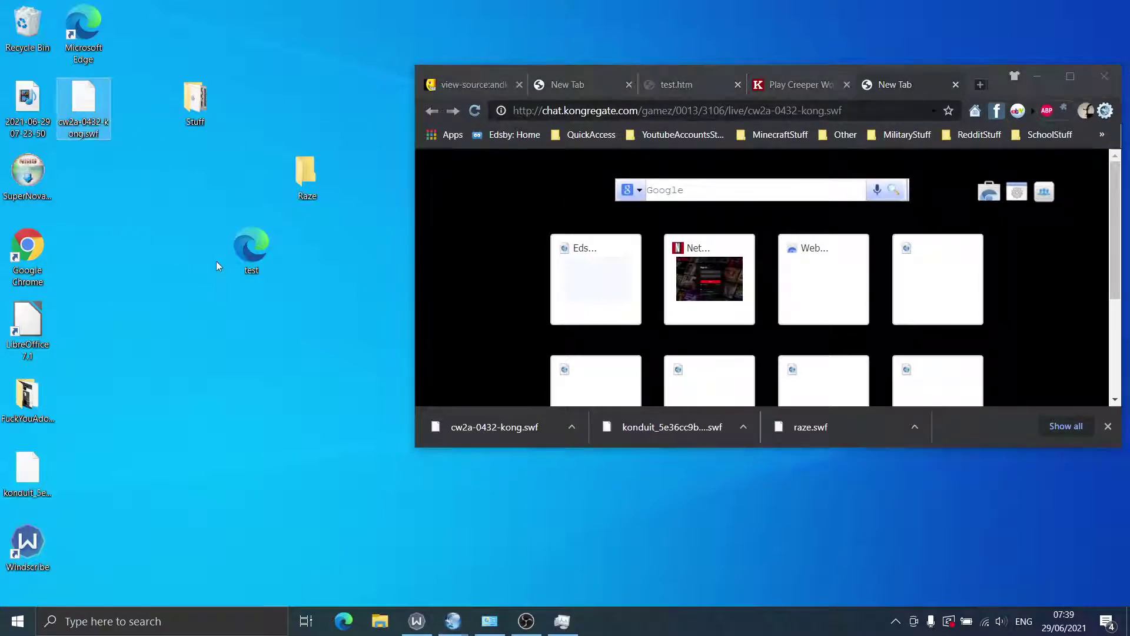
{"action": "left_click_drag", "start_coordinate": [251, 252], "coordinate": [1004, 86]}
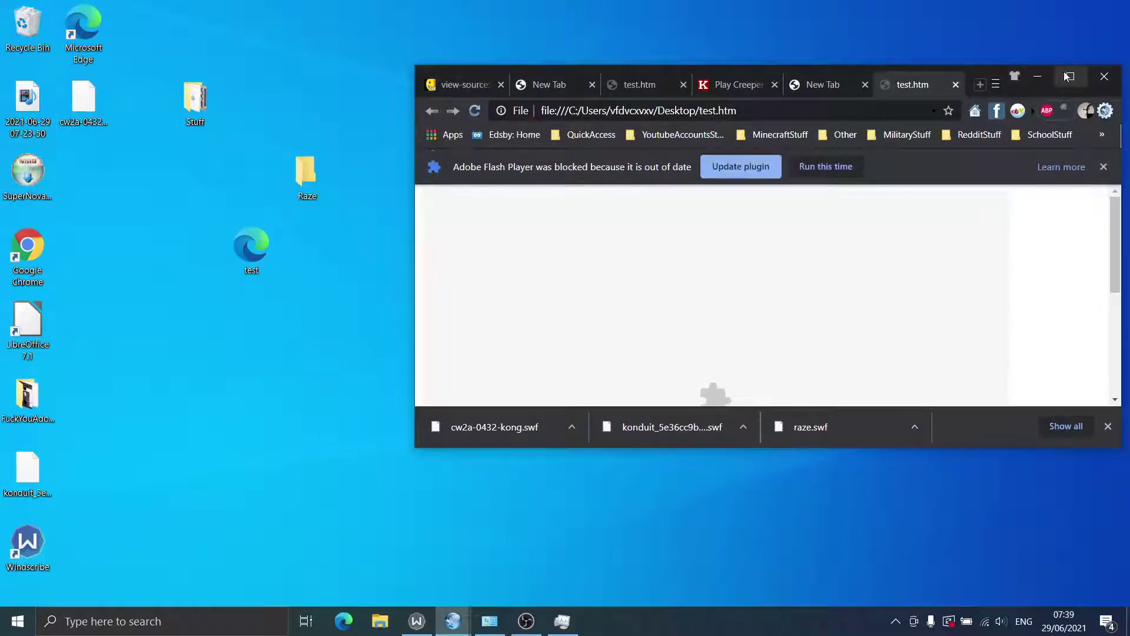